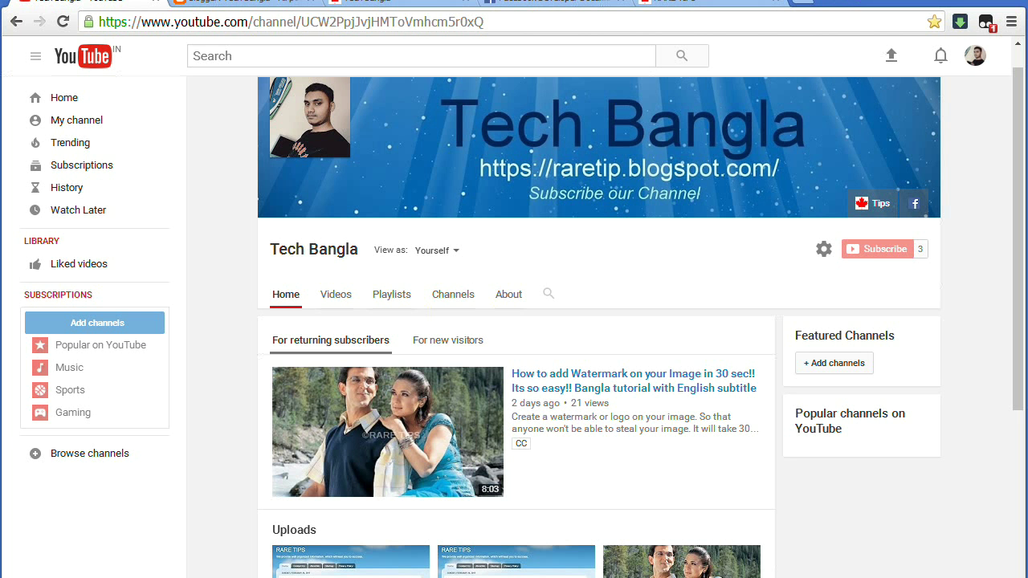
{"action": "right_click", "coordinate": [537, 0]}
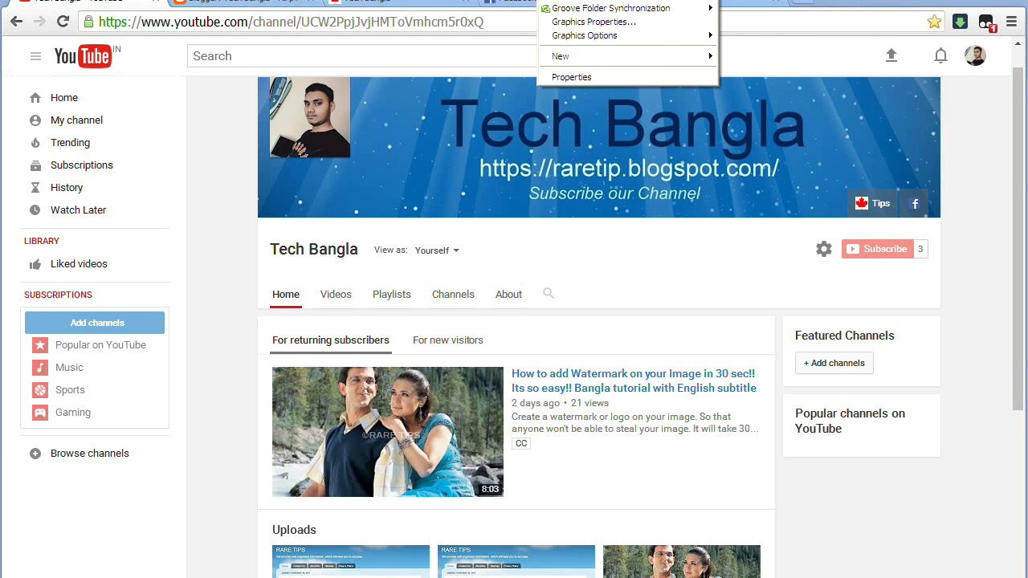
{"action": "left_click", "coordinate": [570, 0]}
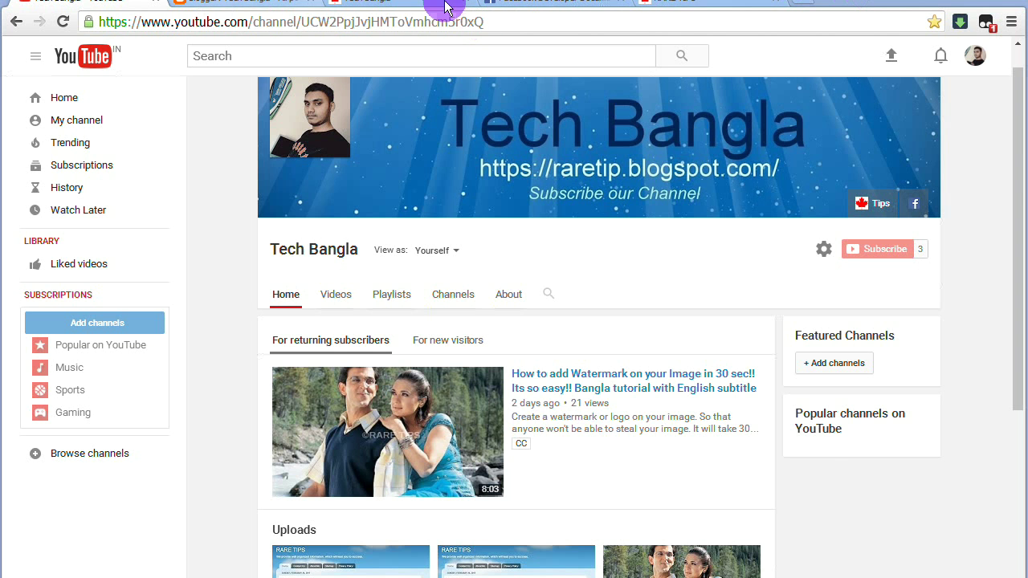
View the Rare Tips blog, then reload the Tech Bangla blog to examine its current design.
{"action": "left_click", "coordinate": [691, 5]}
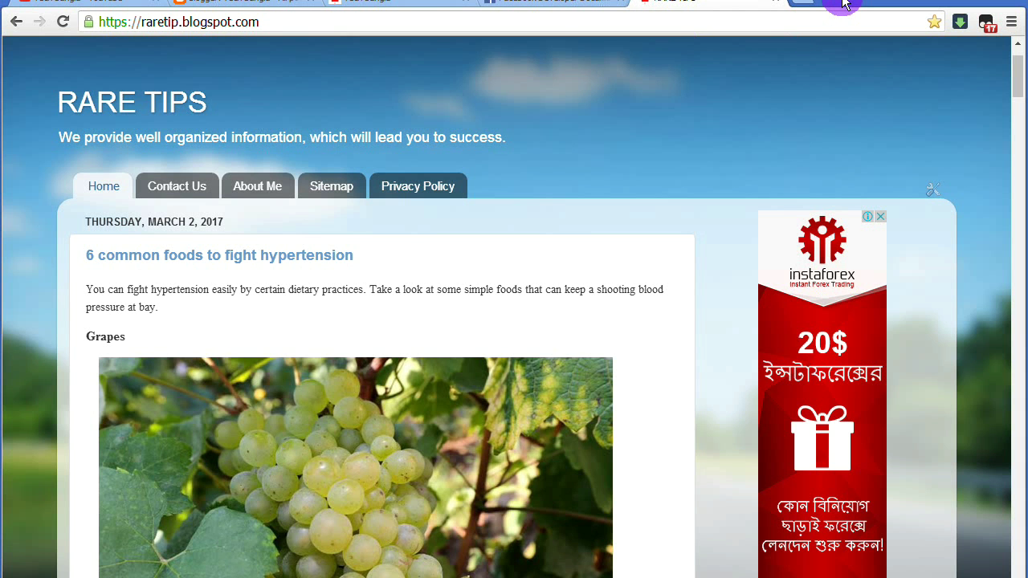
{"action": "left_click", "coordinate": [358, 5]}
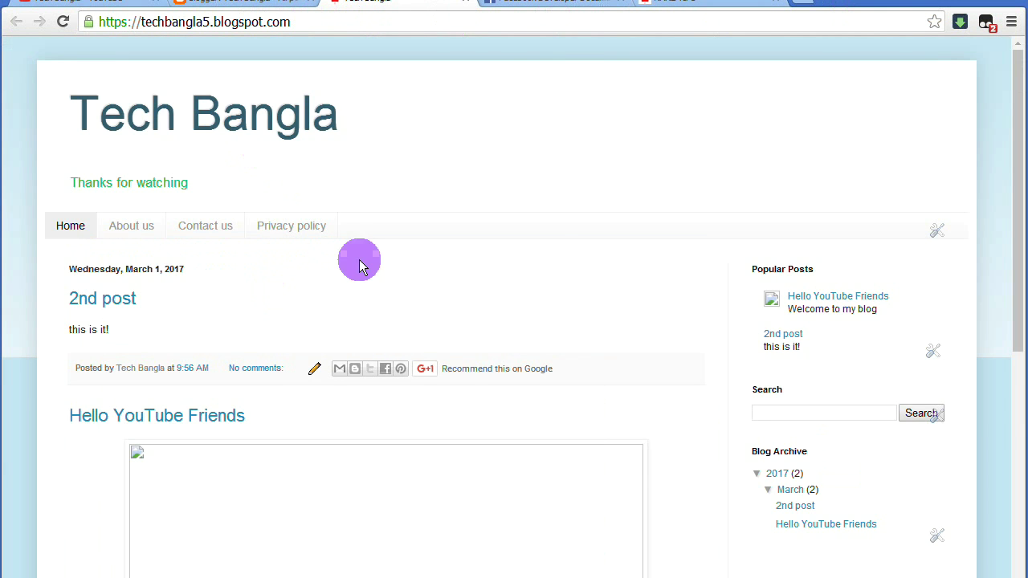
{"action": "scroll", "coordinate": [445, 316], "scroll_direction": "down", "scroll_amount": 2}
{"action": "scroll", "coordinate": [445, 317], "scroll_direction": "up", "scroll_amount": 2}
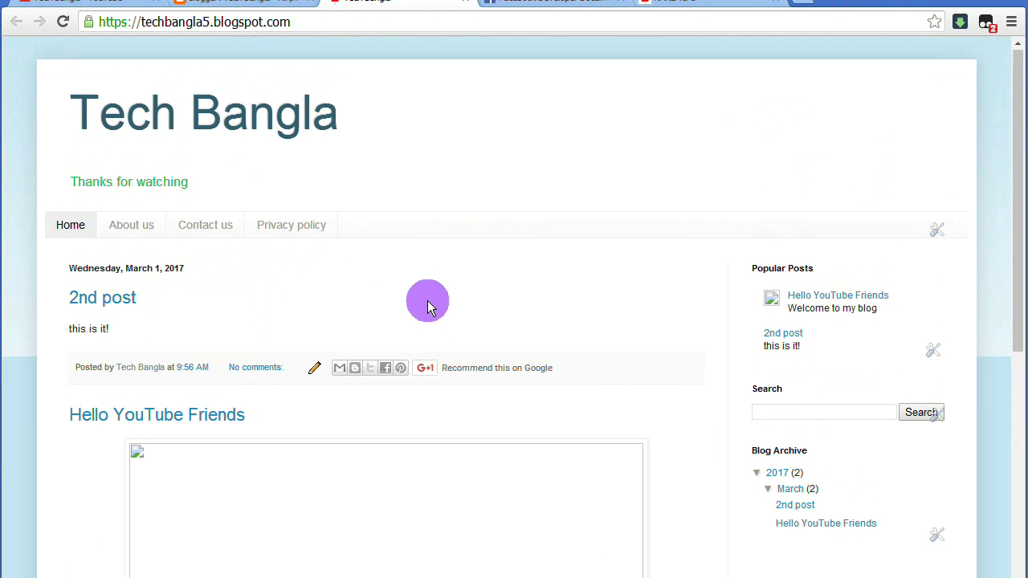
{"action": "left_click", "coordinate": [62, 21]}
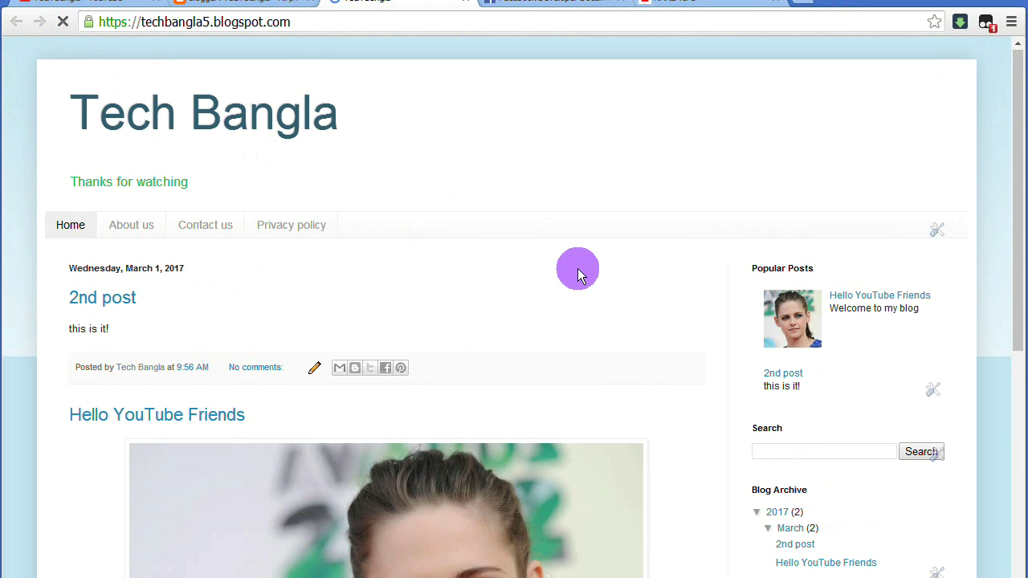
{"action": "scroll", "coordinate": [577, 268], "scroll_direction": "down", "scroll_amount": 1}
{"action": "scroll", "coordinate": [578, 269], "scroll_direction": "down", "scroll_amount": 1}
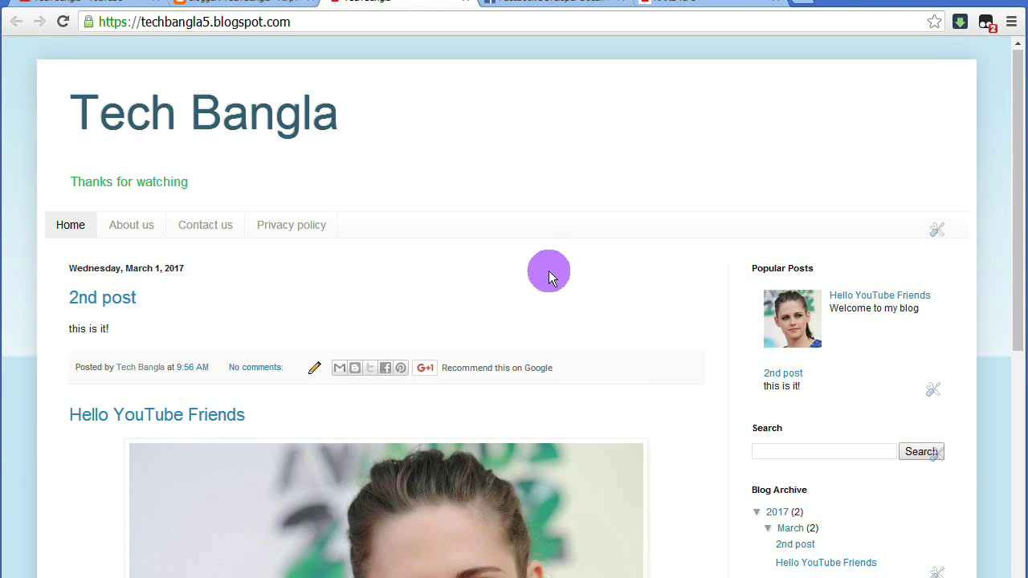
Download a backup of the Tech Bangla blog's current theme from its Blogger theme settings.
{"action": "left_click", "coordinate": [204, 5]}
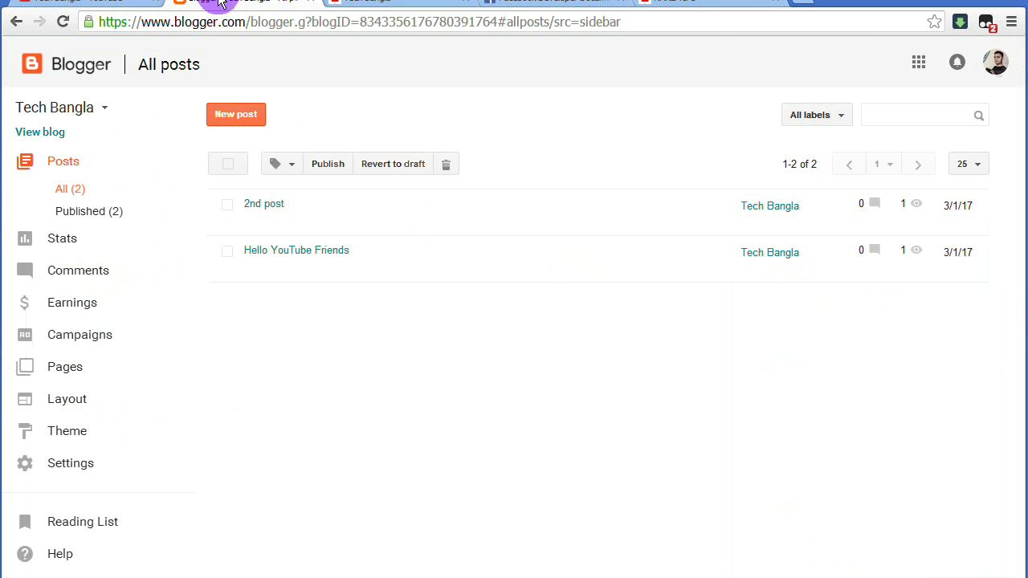
{"action": "left_click", "coordinate": [72, 438]}
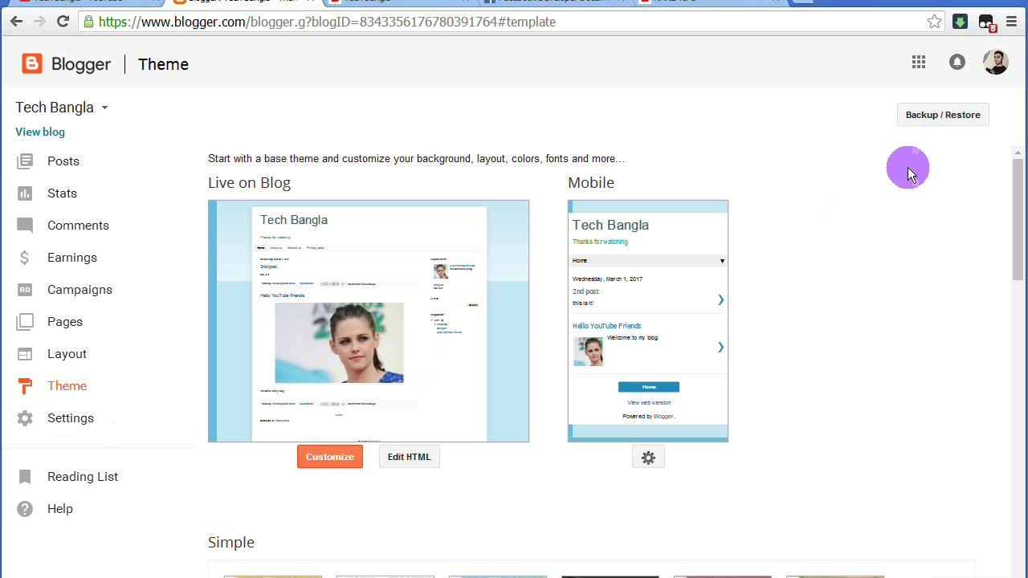
{"action": "left_click", "coordinate": [928, 118]}
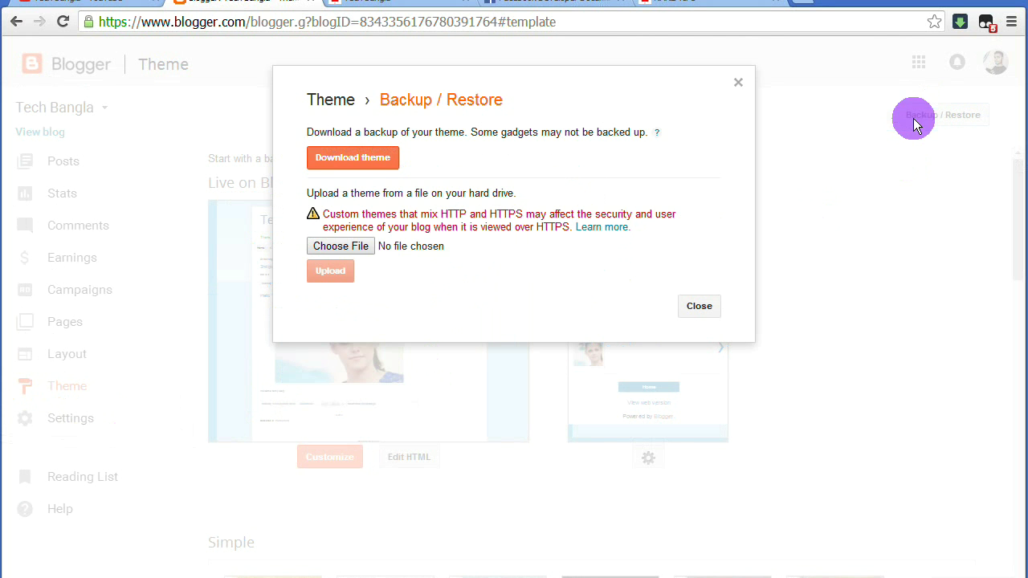
{"action": "left_click", "coordinate": [359, 163]}
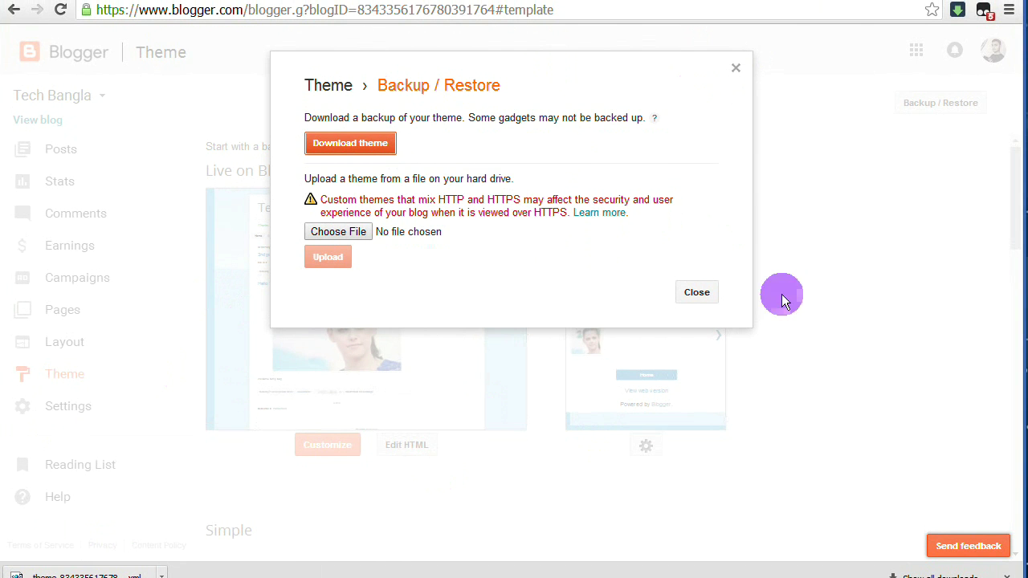
While choosing a theme file to upload, extract the Asteroid-Blogger-Template-1 archive within Downloads and refresh the file list.
{"action": "left_click", "coordinate": [325, 233]}
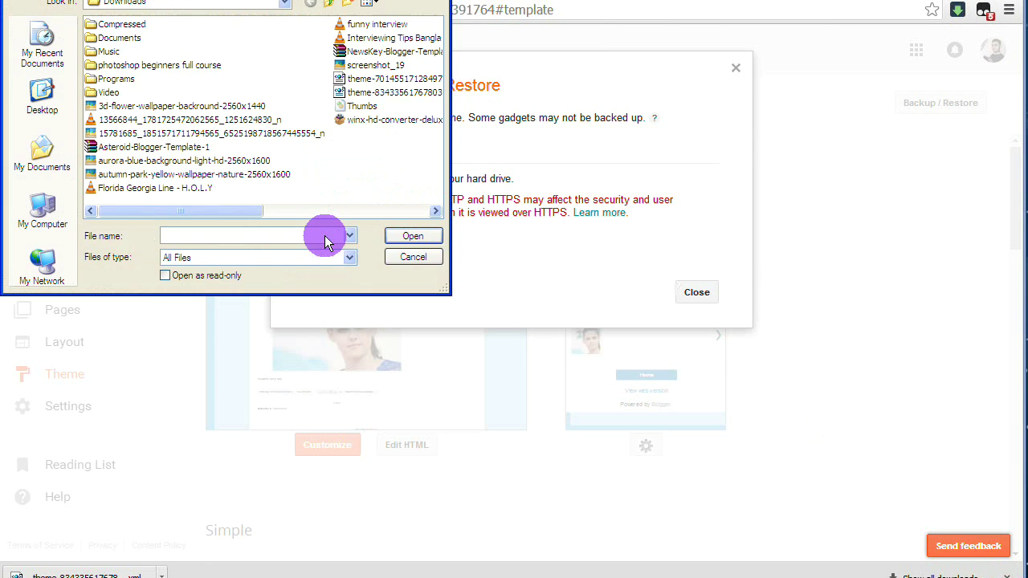
{"action": "left_click", "coordinate": [112, 147]}
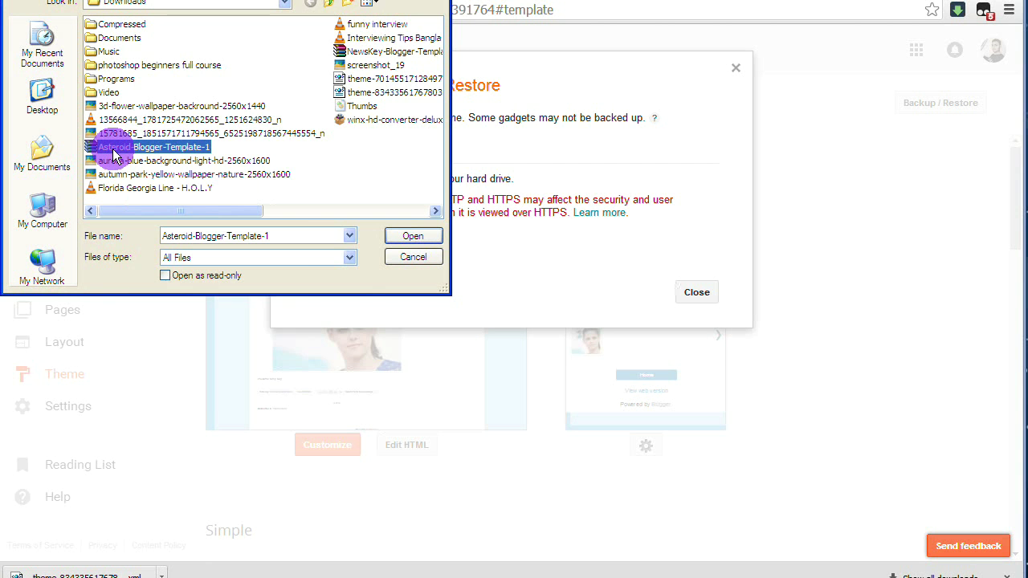
{"action": "right_click", "coordinate": [115, 155]}
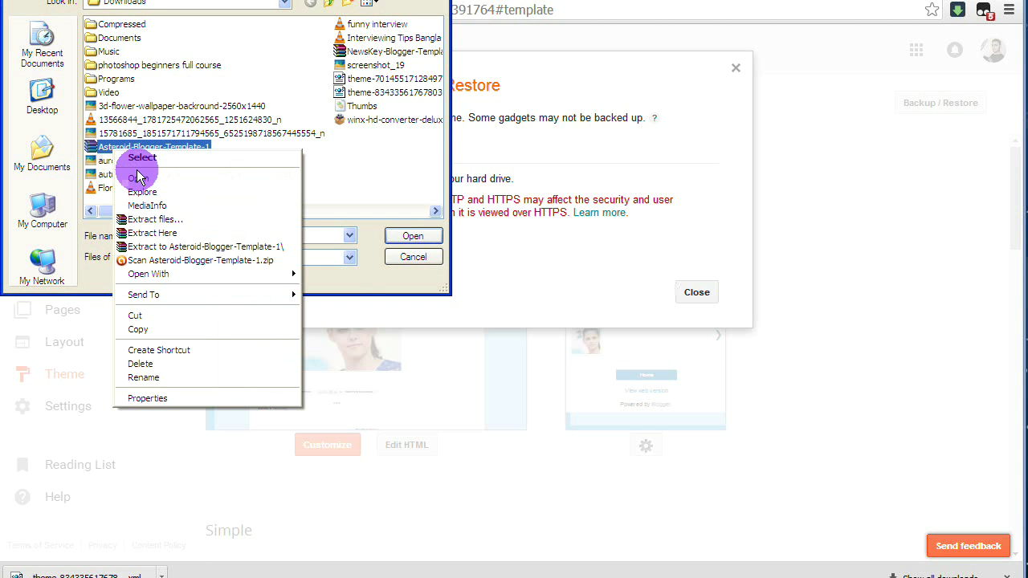
{"action": "left_click", "coordinate": [164, 233]}
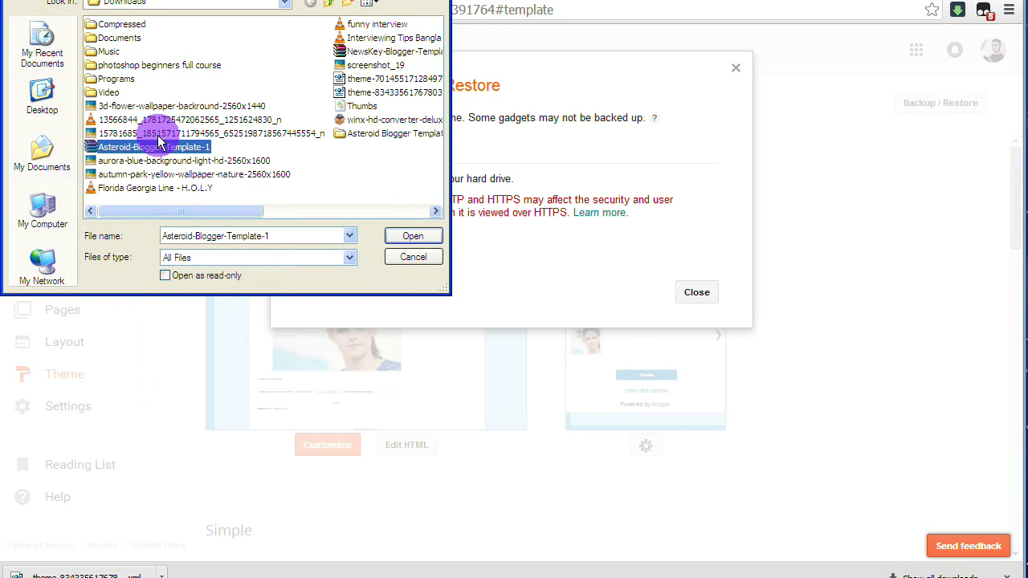
{"action": "right_click", "coordinate": [288, 83]}
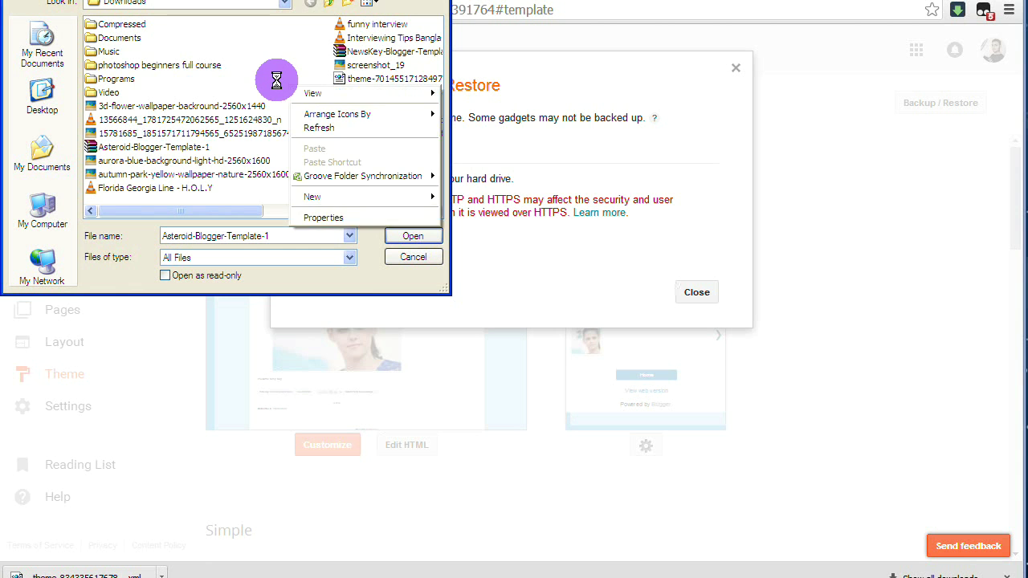
{"action": "left_click", "coordinate": [281, 80]}
Upload the Asteroid Blogger Template XML file from the extracted Asteroid Blogger Template folder as the blog's theme.
{"action": "double_click", "coordinate": [353, 136]}
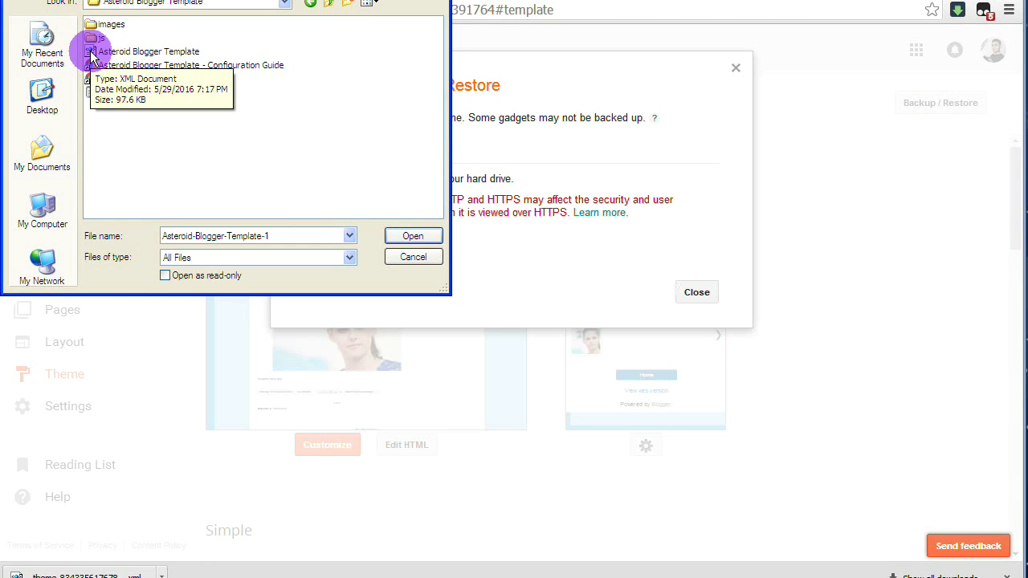
{"action": "left_click", "coordinate": [93, 52]}
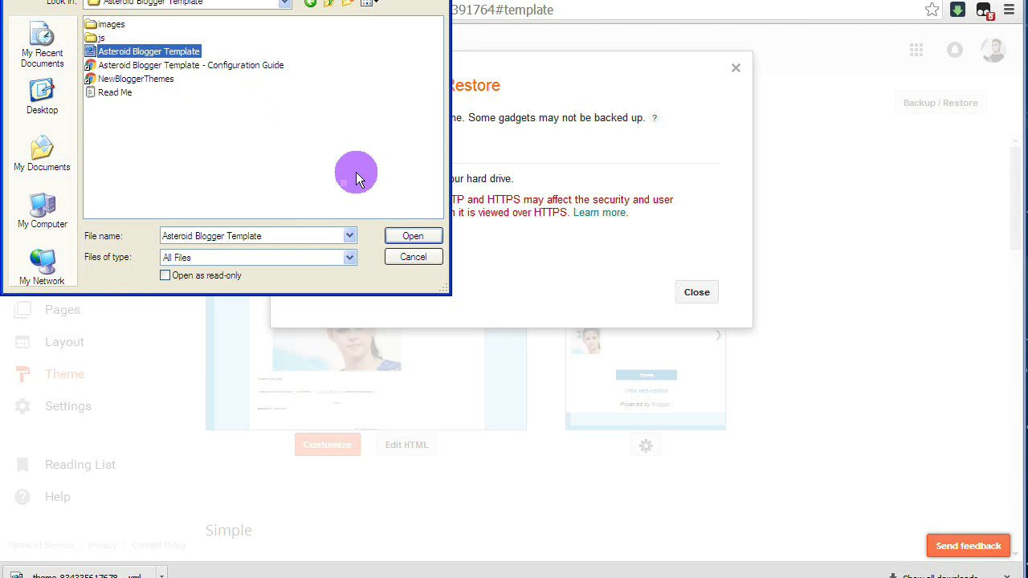
{"action": "left_click", "coordinate": [407, 236]}
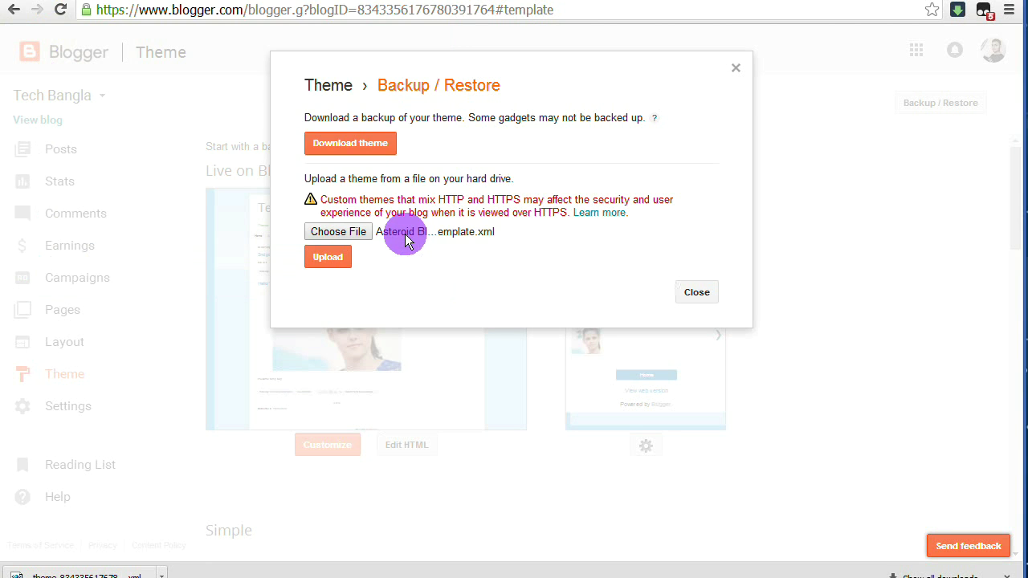
{"action": "left_click", "coordinate": [334, 264]}
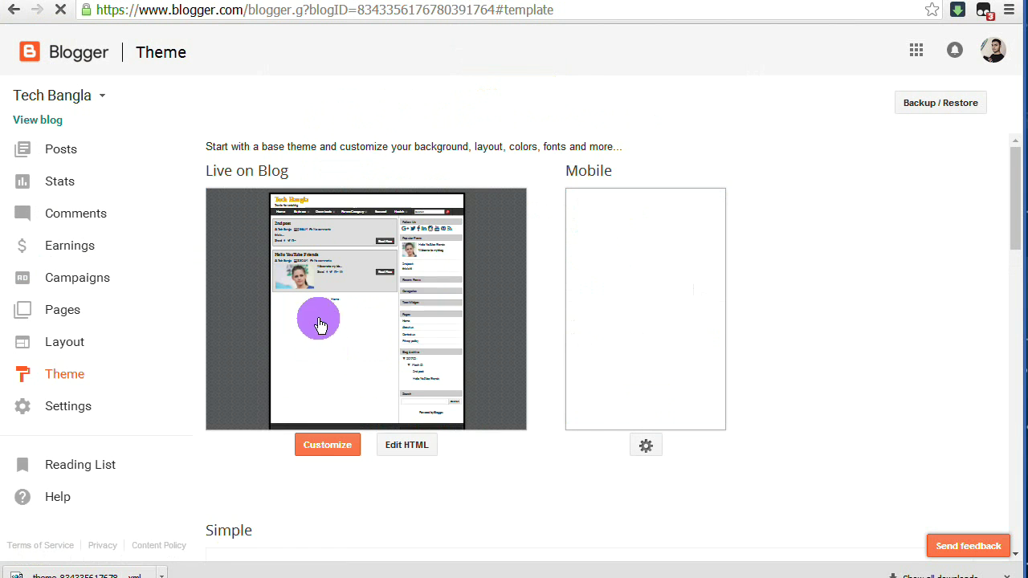
Reload the live Tech Bangla blog and examine the new theme's navigation menu, post list, sidebar and footer.
{"action": "left_click", "coordinate": [37, 121]}
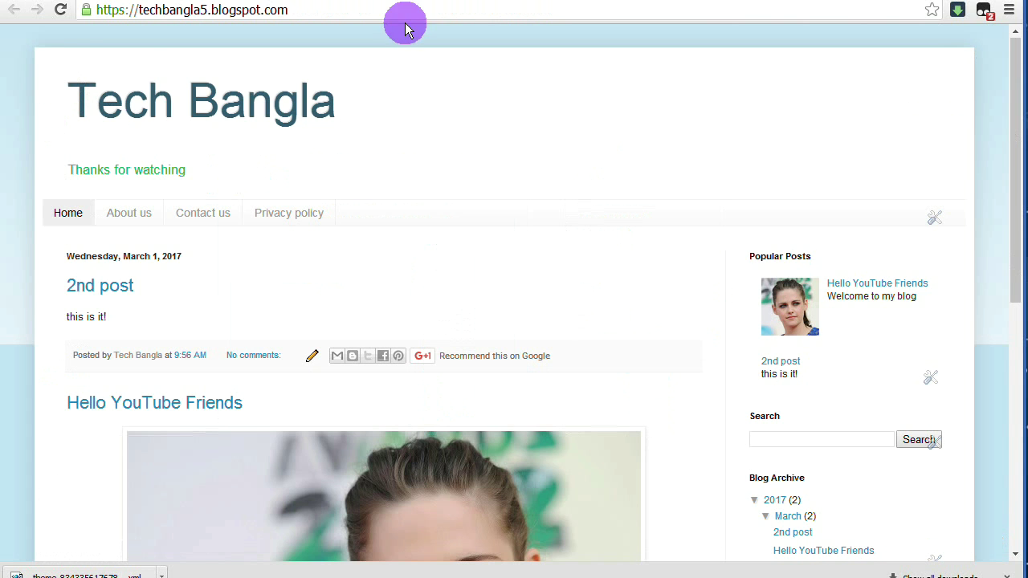
{"action": "left_click", "coordinate": [58, 11]}
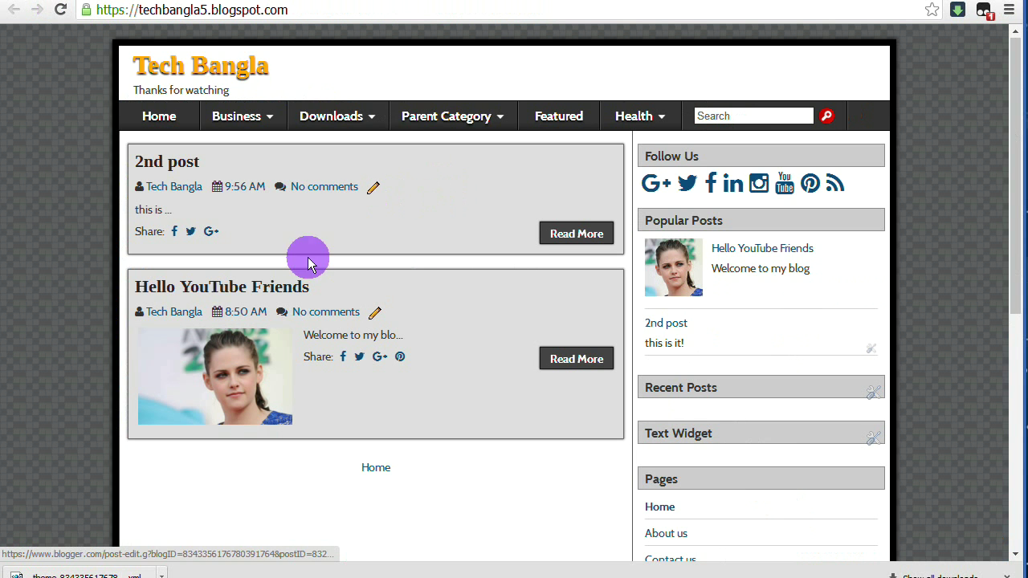
{"action": "mouse_move", "coordinate": [241, 115]}
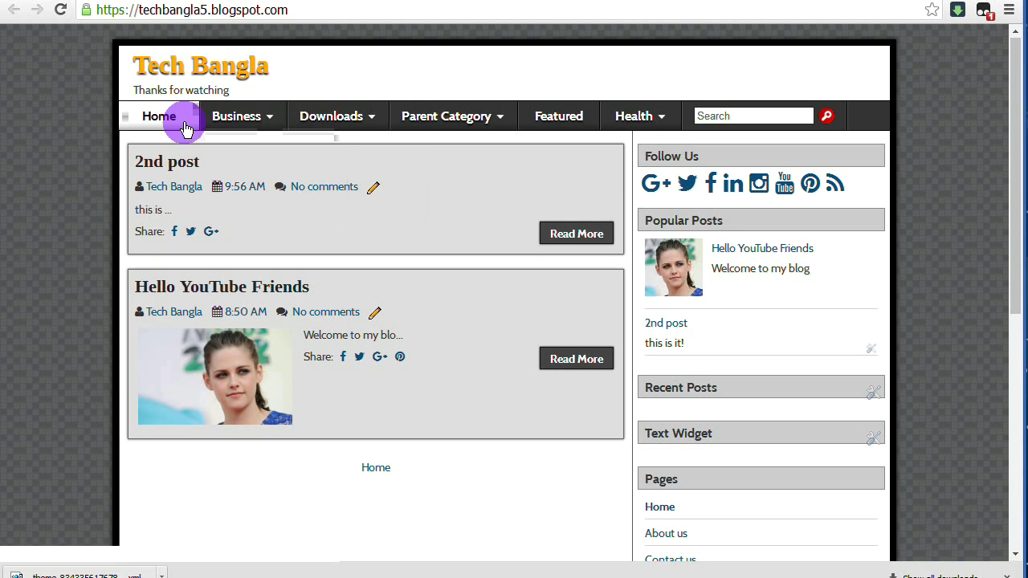
{"action": "mouse_move", "coordinate": [307, 129]}
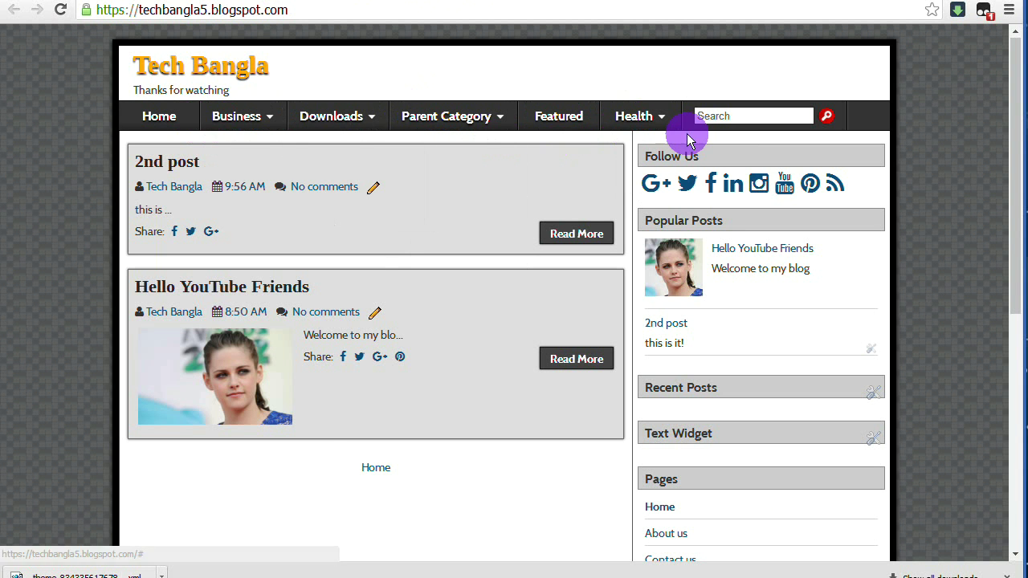
{"action": "scroll", "coordinate": [689, 286], "scroll_direction": "down", "scroll_amount": 5}
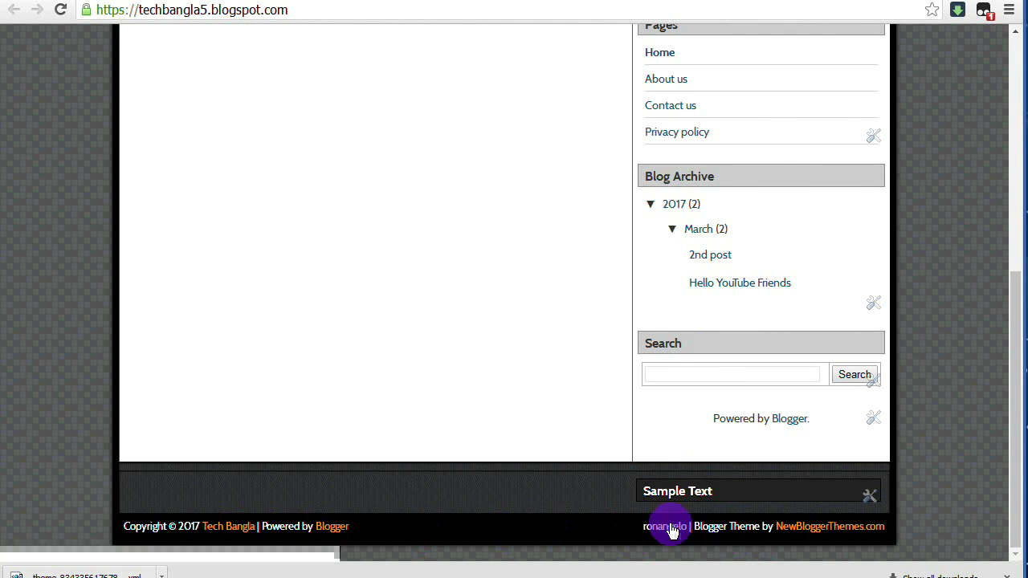
{"action": "scroll", "coordinate": [746, 501], "scroll_direction": "up", "scroll_amount": 2}
{"action": "scroll", "coordinate": [746, 501], "scroll_direction": "down", "scroll_amount": 2}
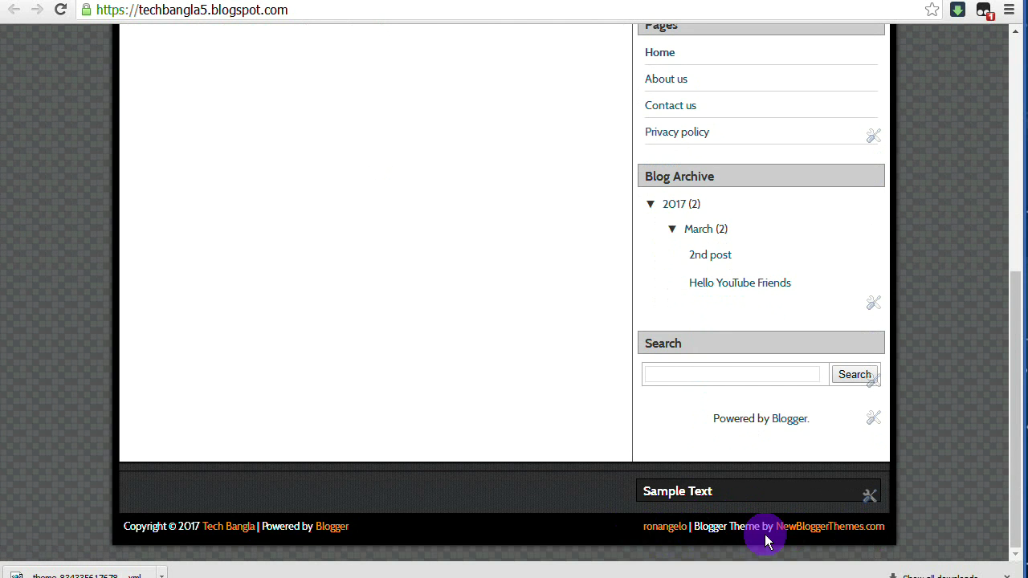
{"action": "scroll", "coordinate": [656, 462], "scroll_direction": "up", "scroll_amount": 3}
{"action": "scroll", "coordinate": [657, 462], "scroll_direction": "up", "scroll_amount": 3}
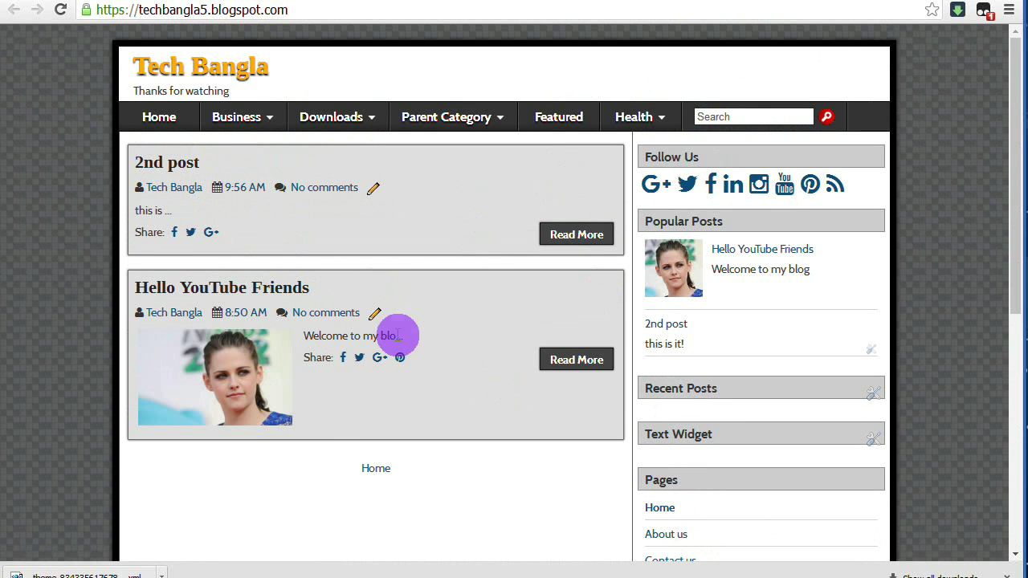
Review the theme customizer's Background, Adjust widths, Layout and Advanced options for the uploaded theme, and return to Blogger's theme page.
{"action": "left_click", "coordinate": [241, 1]}
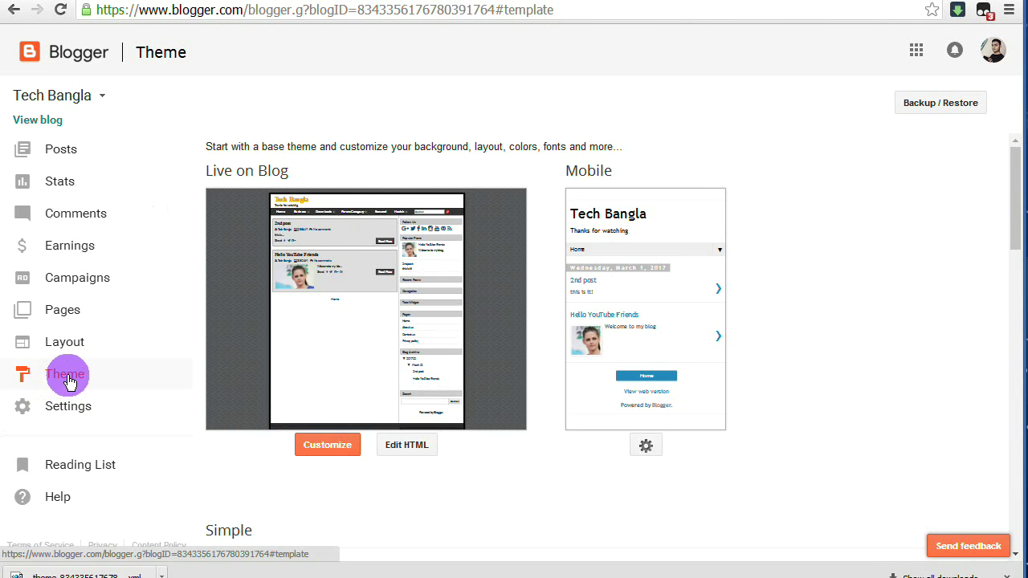
{"action": "left_click", "coordinate": [325, 450]}
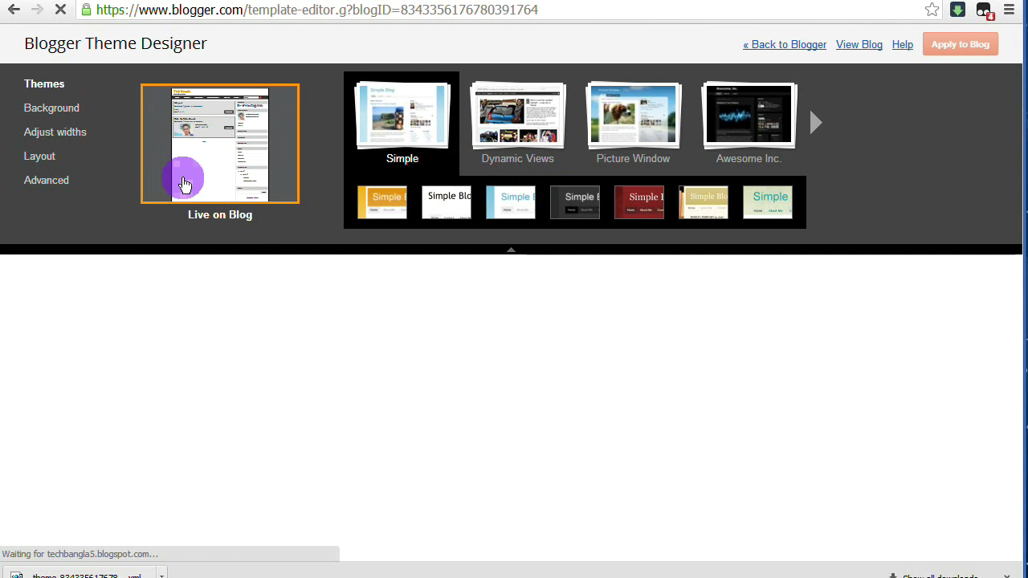
{"action": "left_click", "coordinate": [60, 115]}
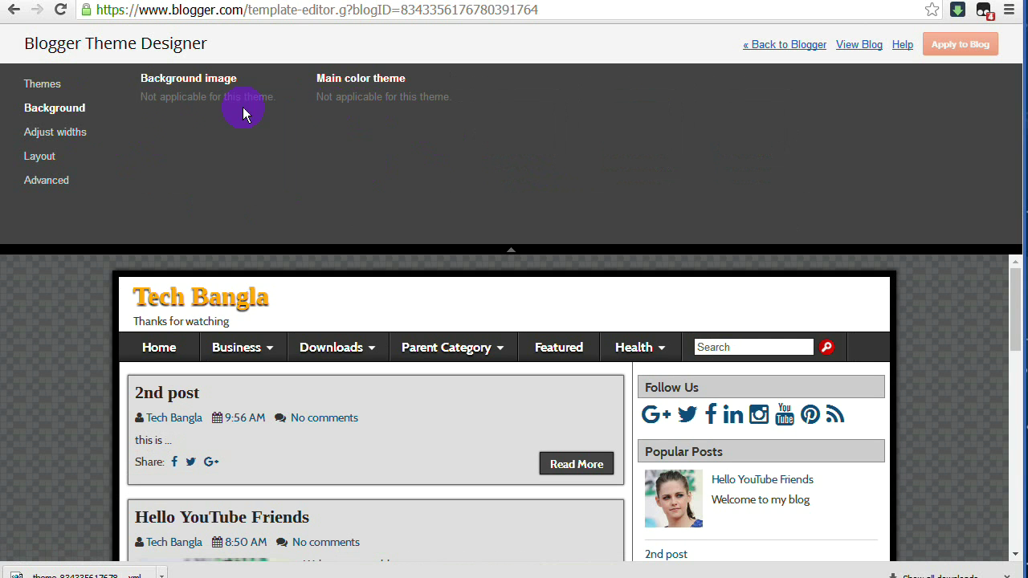
{"action": "left_click", "coordinate": [65, 132]}
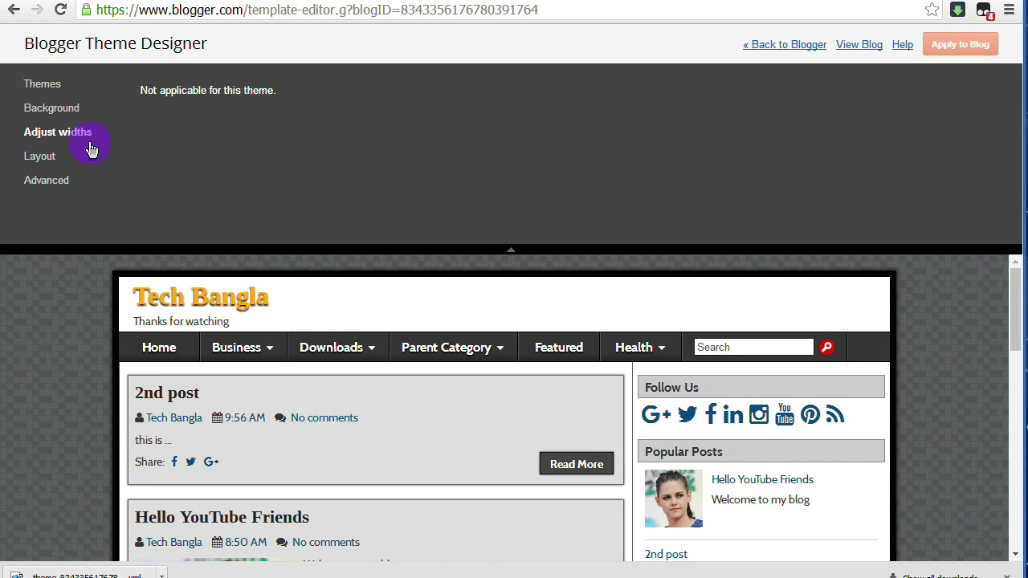
{"action": "left_click", "coordinate": [53, 155]}
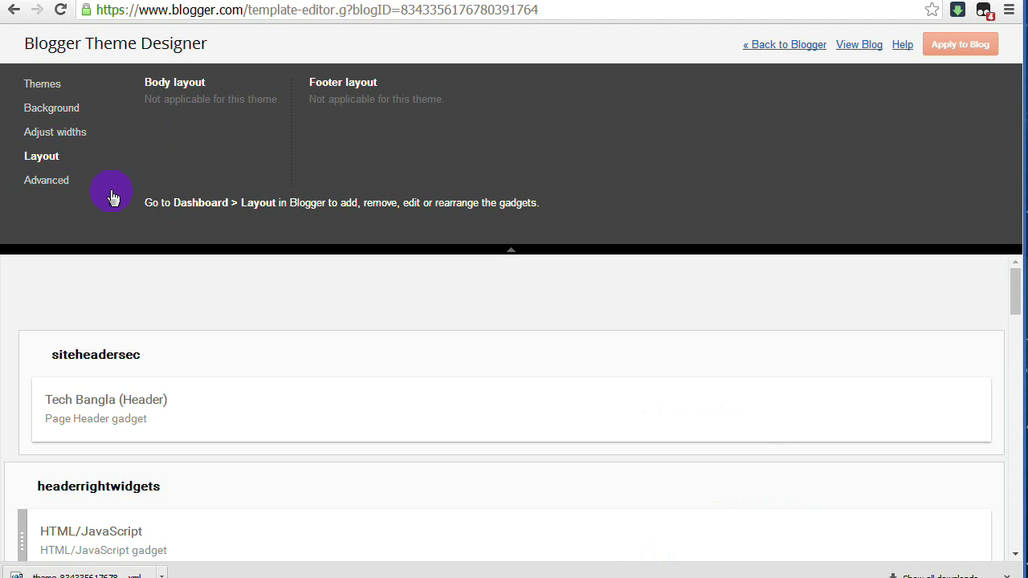
{"action": "left_click", "coordinate": [48, 181]}
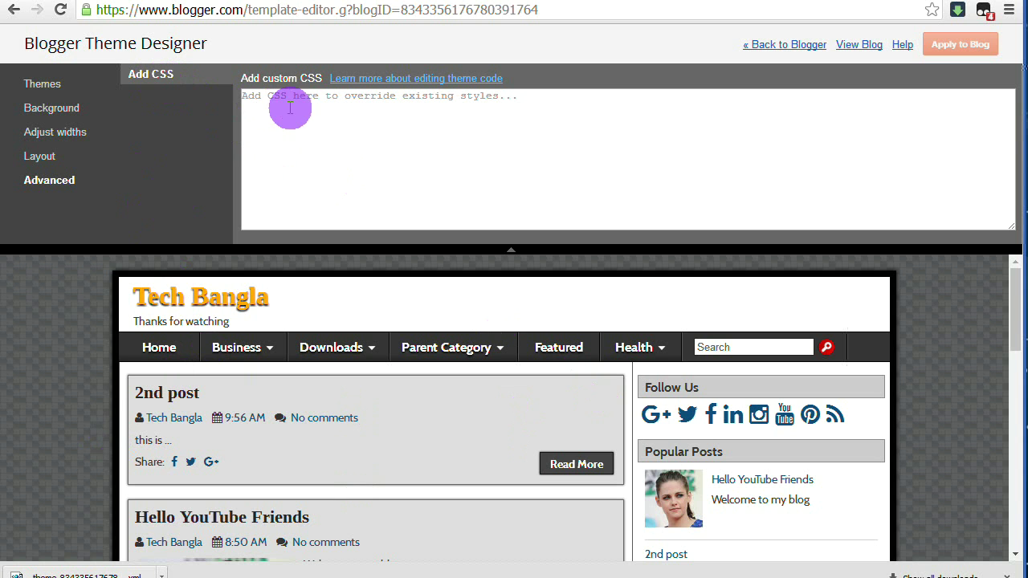
{"action": "left_click", "coordinate": [14, 12]}
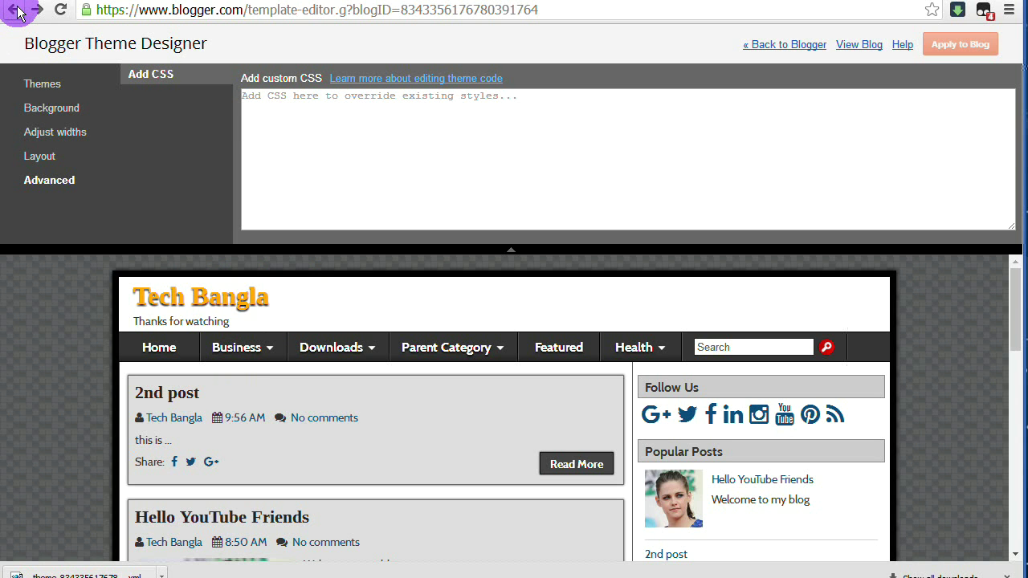
{"action": "left_click", "coordinate": [801, 45]}
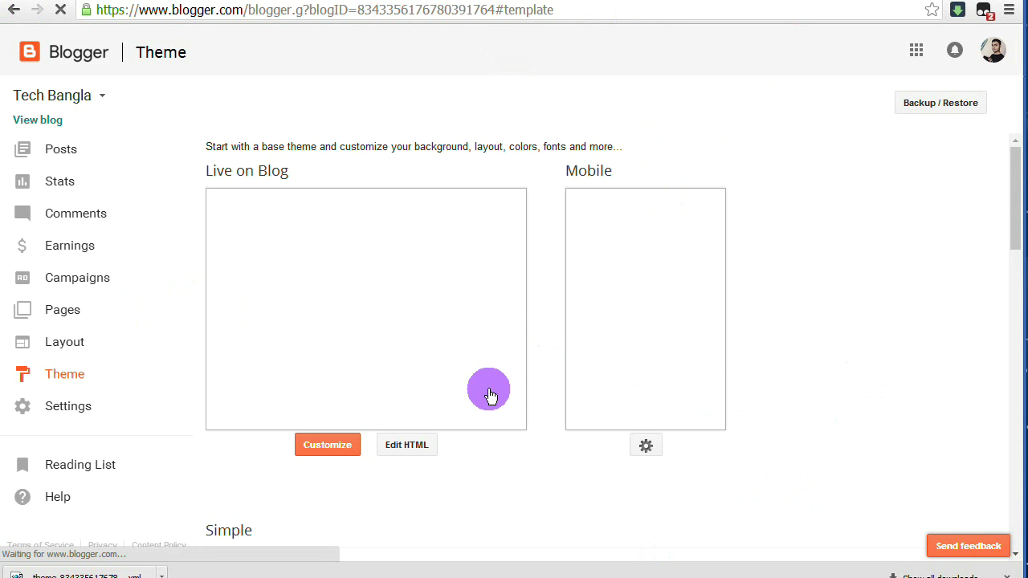
{"action": "left_click", "coordinate": [942, 108]}
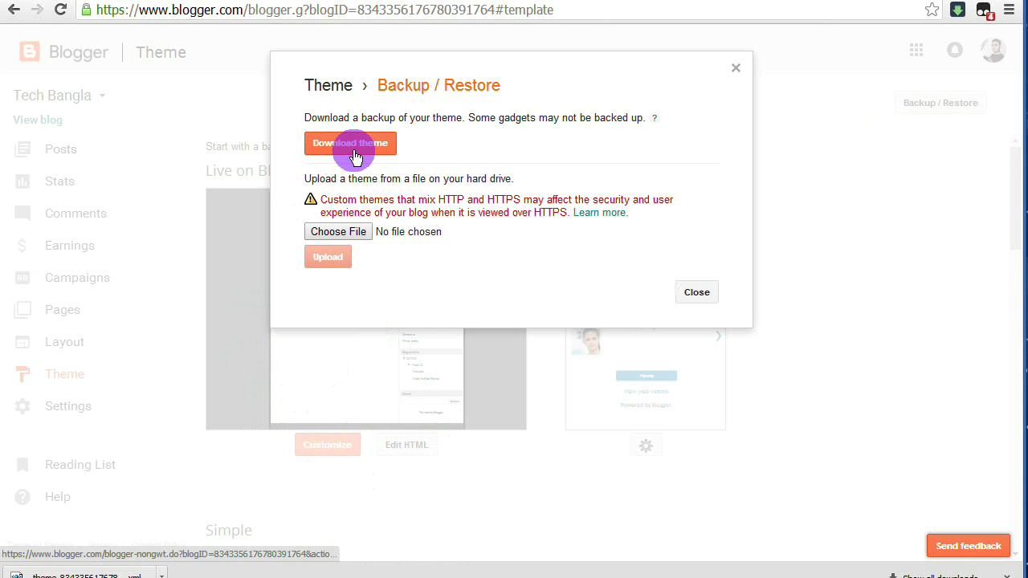
{"action": "left_click", "coordinate": [338, 234]}
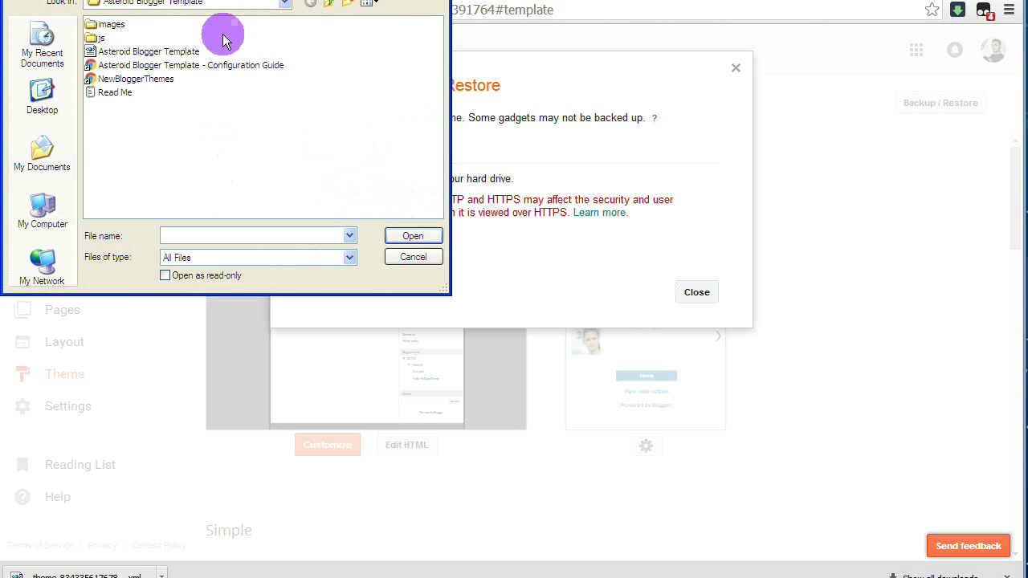
{"action": "left_click", "coordinate": [331, 6]}
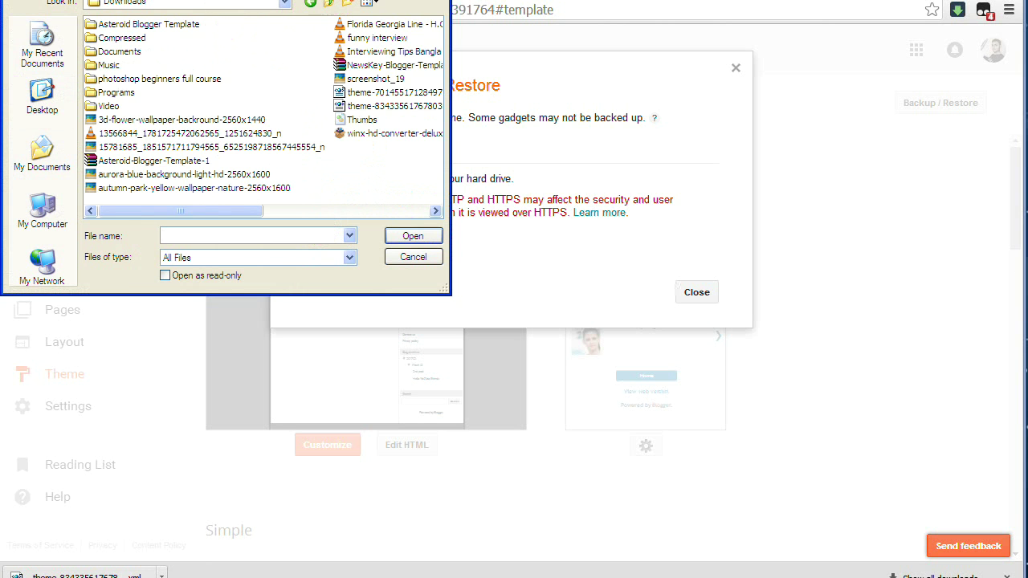
{"action": "left_click_drag", "start_coordinate": [317, 0], "coordinate": [320, 27]}
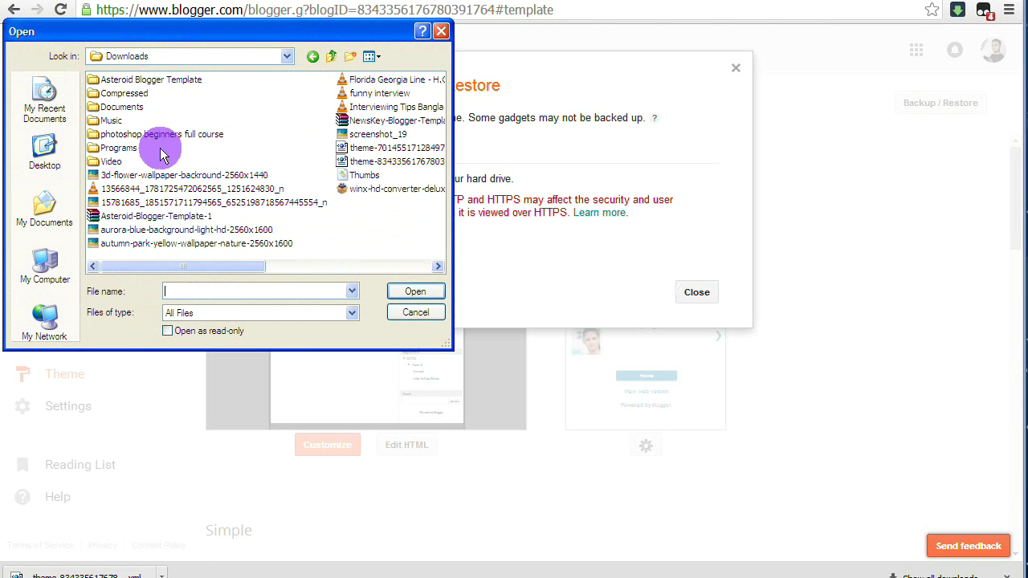
{"action": "left_click", "coordinate": [386, 167]}
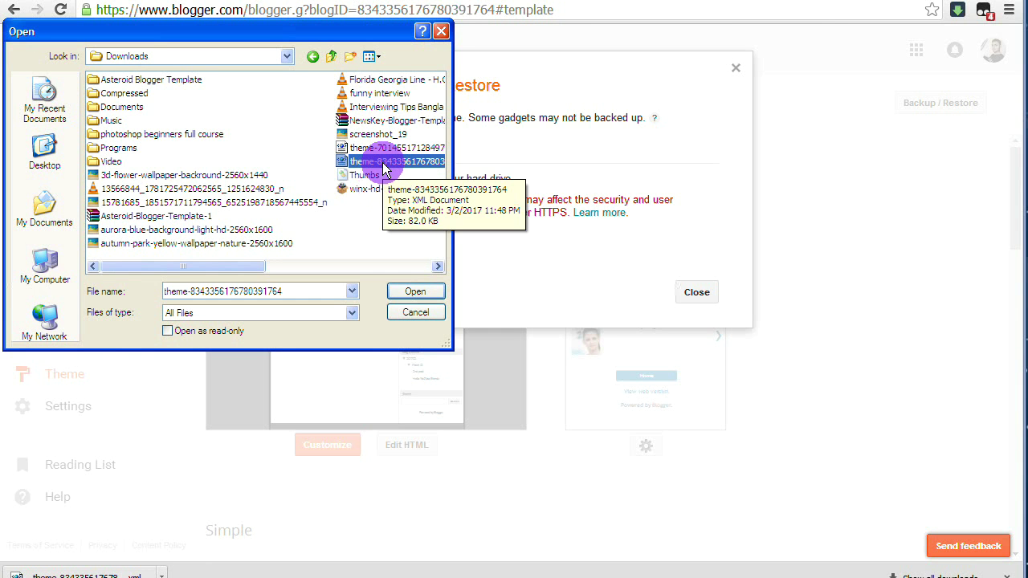
{"action": "left_click", "coordinate": [400, 295]}
{"action": "left_click", "coordinate": [326, 258]}
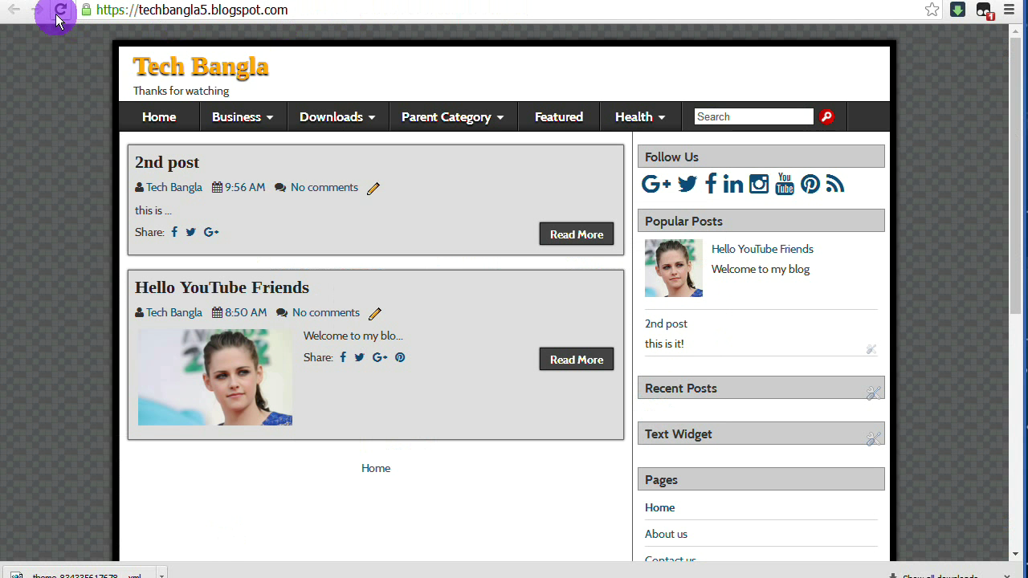
Reload the live Tech Bangla blog and examine the restored theme's header, page links, posts and sidebar.
{"action": "left_click", "coordinate": [60, 11]}
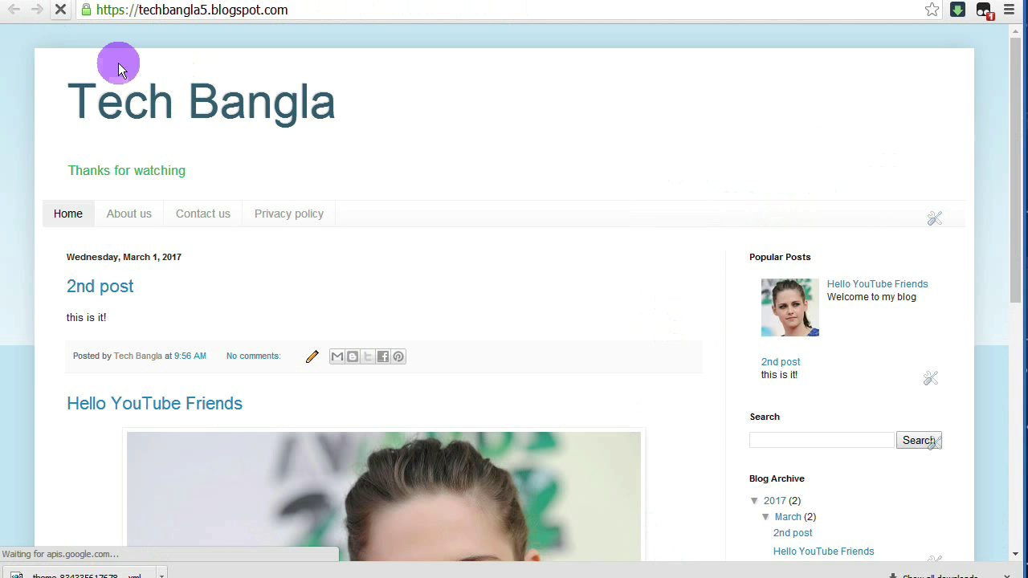
{"action": "scroll", "coordinate": [288, 165], "scroll_direction": "down", "scroll_amount": 3}
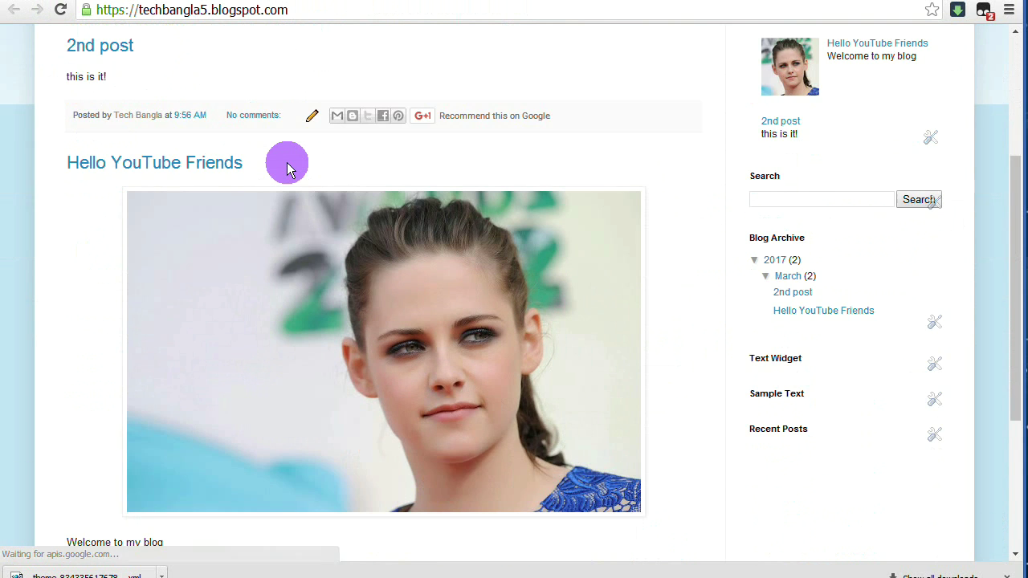
{"action": "scroll", "coordinate": [286, 163], "scroll_direction": "down", "scroll_amount": 1}
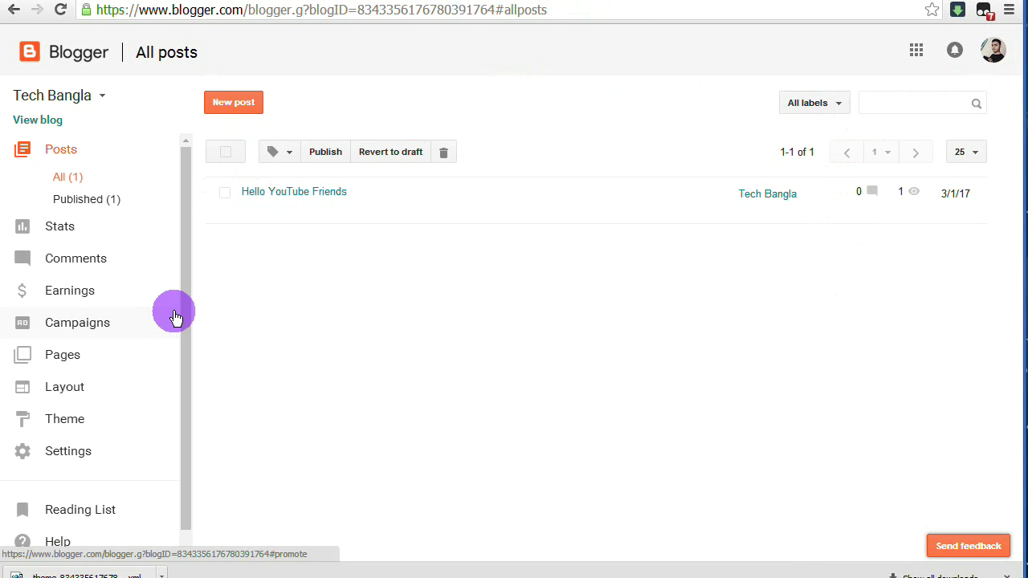
{"action": "scroll", "coordinate": [184, 304], "scroll_direction": "down", "scroll_amount": 1}
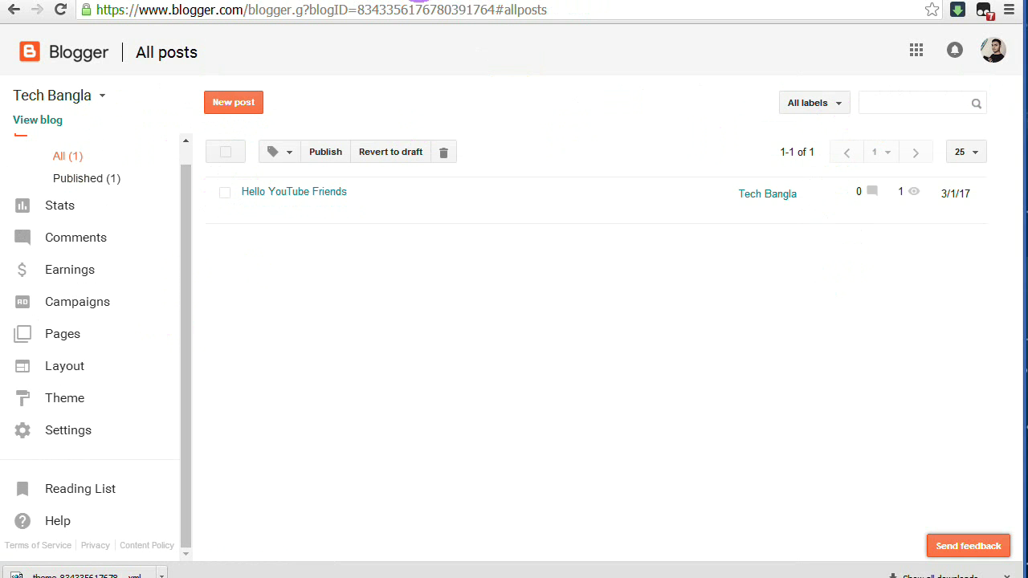
{"action": "left_click", "coordinate": [377, 2]}
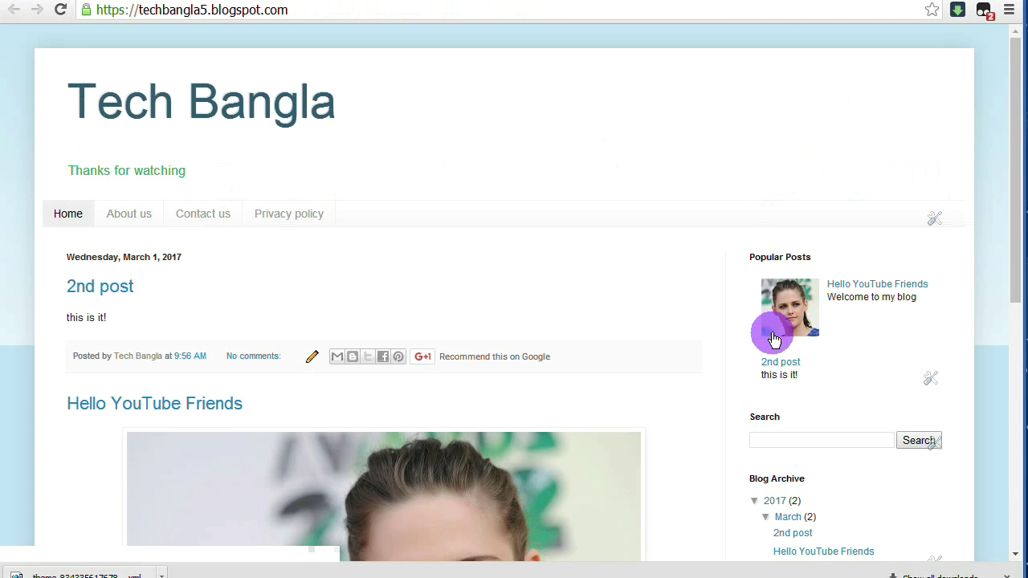
Remove the empty Text Widget gadget from the live blog's sidebar through its Configure Text window.
{"action": "scroll", "coordinate": [775, 338], "scroll_direction": "down", "scroll_amount": 4}
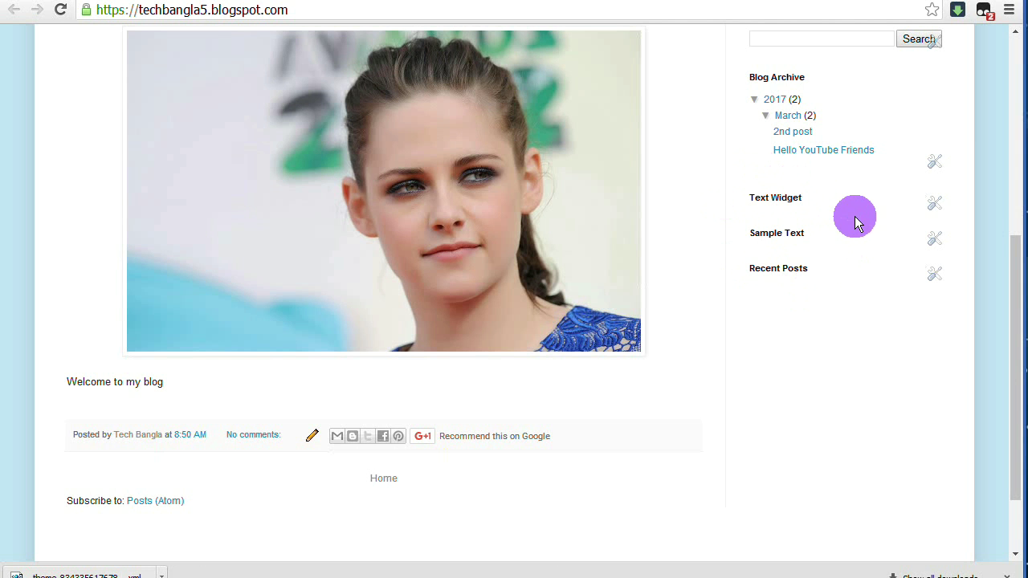
{"action": "scroll", "coordinate": [857, 216], "scroll_direction": "up", "scroll_amount": 1}
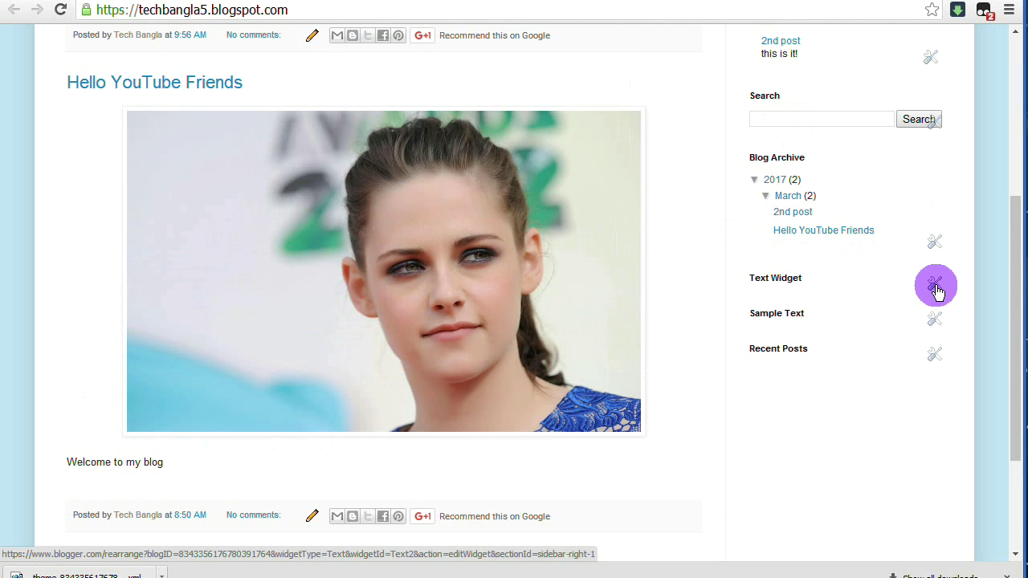
{"action": "left_click", "coordinate": [936, 290]}
{"action": "left_click", "coordinate": [563, 126]}
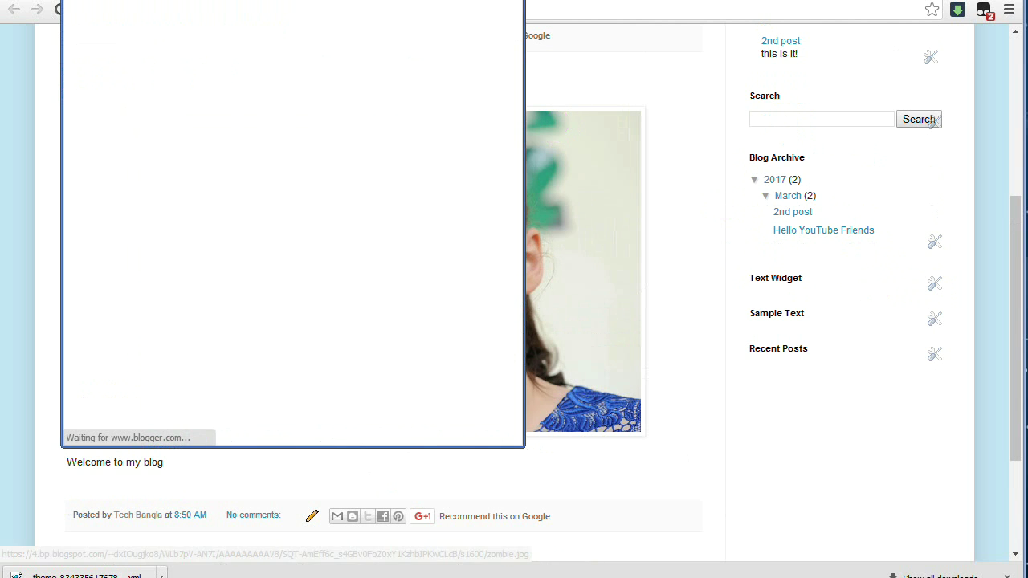
{"action": "left_click", "coordinate": [402, 16]}
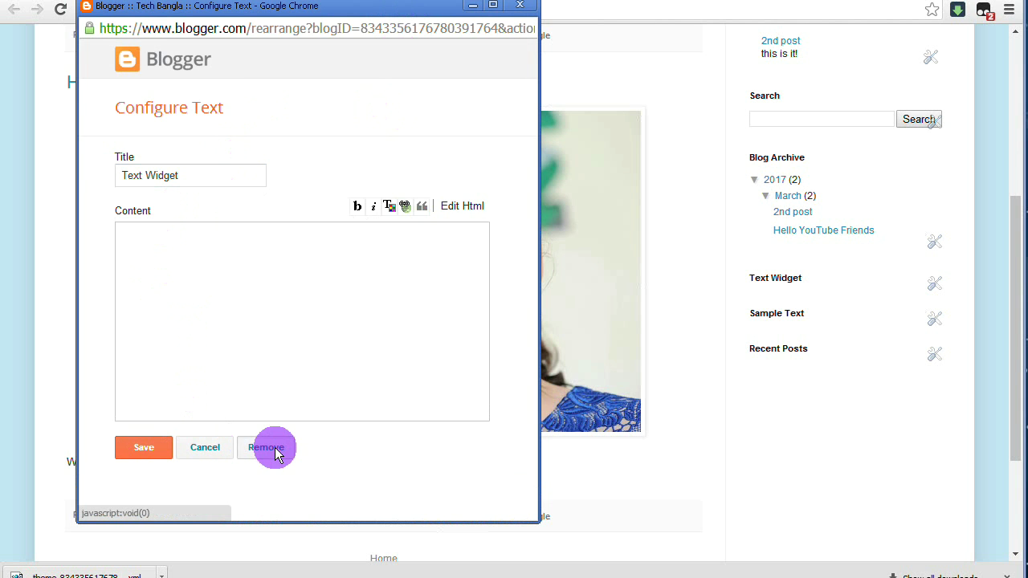
{"action": "left_click", "coordinate": [270, 447]}
{"action": "left_click", "coordinate": [374, 119]}
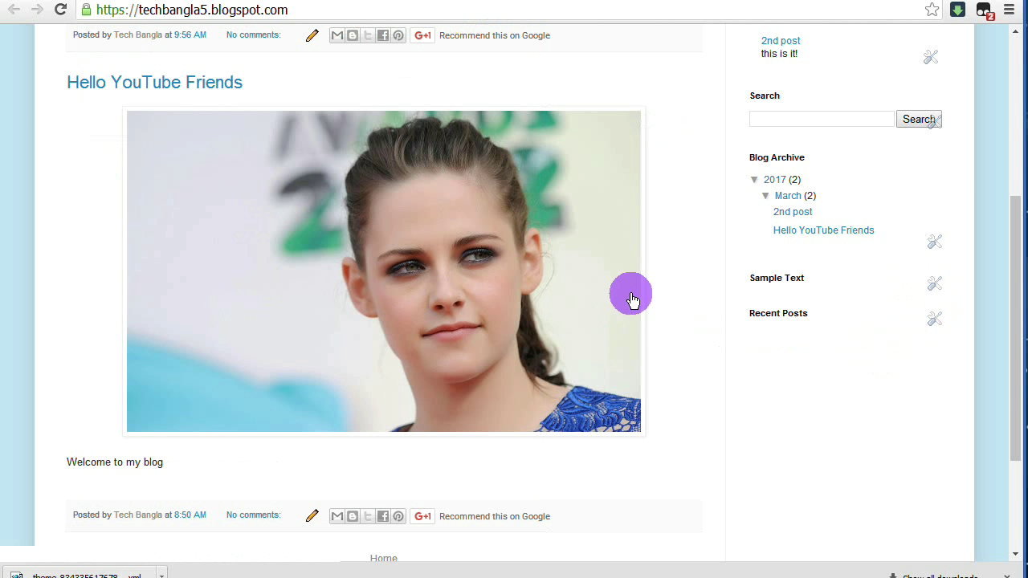
{"action": "scroll", "coordinate": [631, 294], "scroll_direction": "up", "scroll_amount": 2}
{"action": "scroll", "coordinate": [803, 322], "scroll_direction": "down", "scroll_amount": 1}
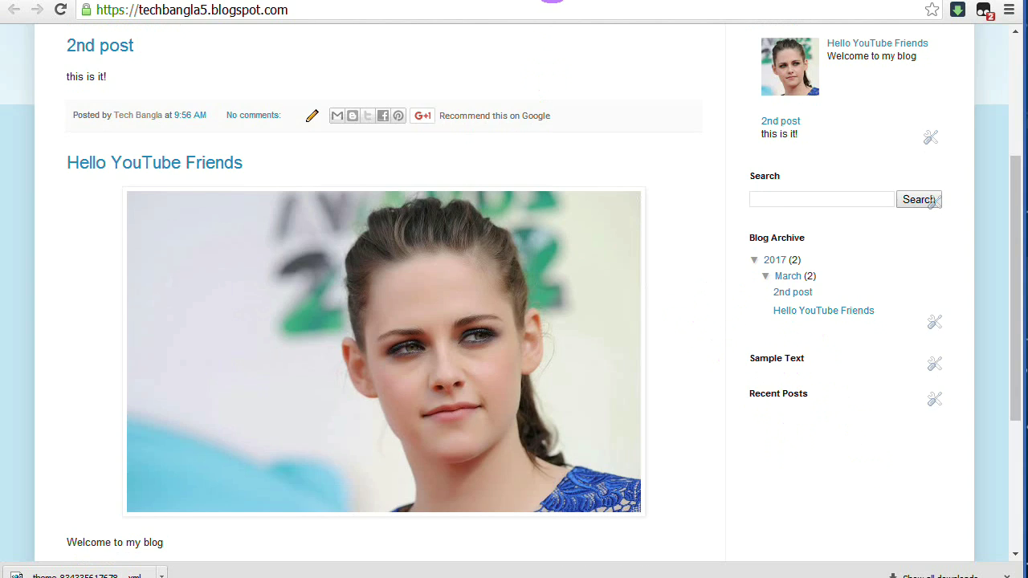
Switch to the Facebook for Developers docs and open the Page Plugin page under Social Plugins.
{"action": "left_click", "coordinate": [552, 0]}
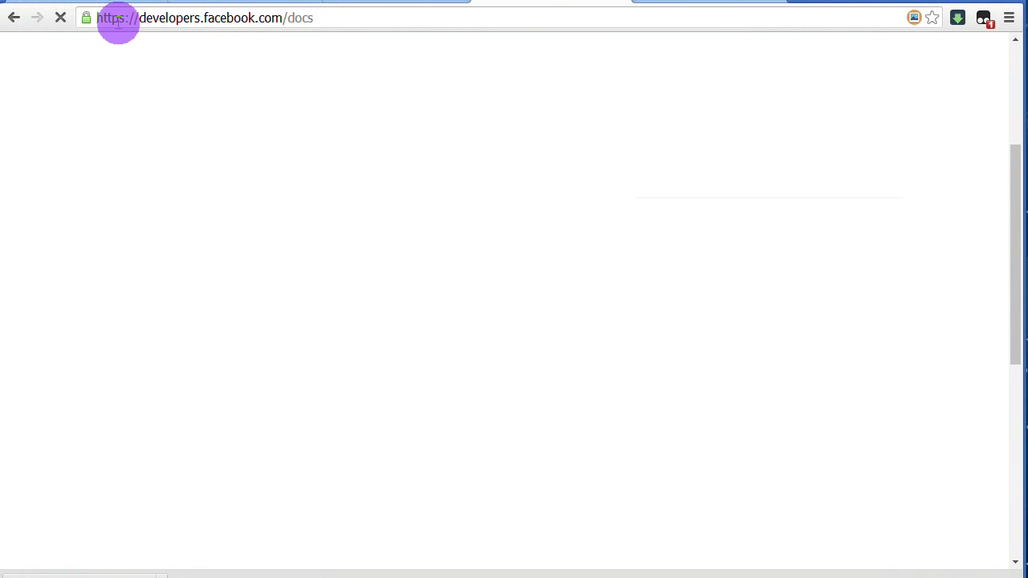
{"action": "left_click_drag", "start_coordinate": [117, 20], "coordinate": [92, 18]}
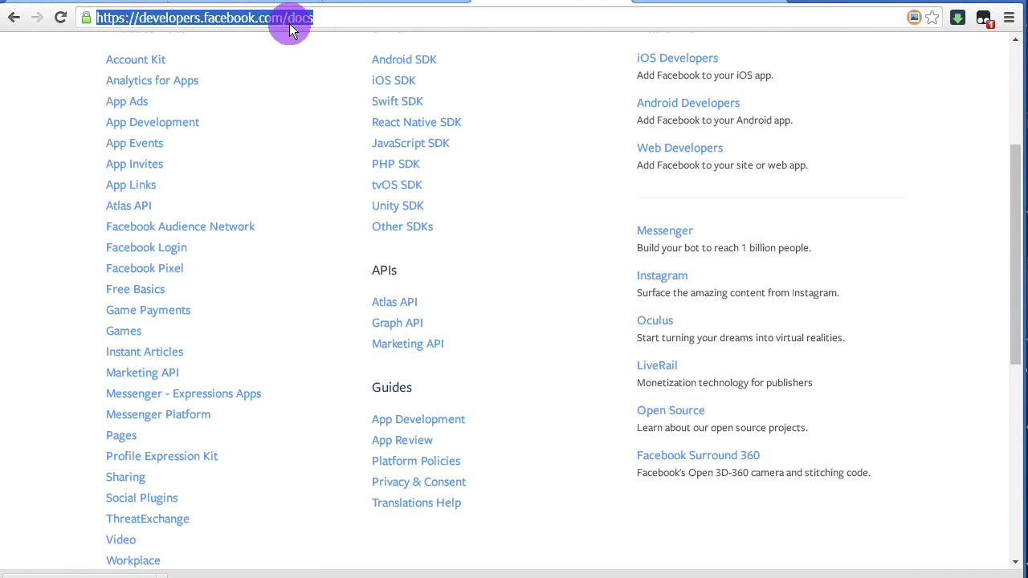
{"action": "scroll", "coordinate": [233, 216], "scroll_direction": "down", "scroll_amount": 2}
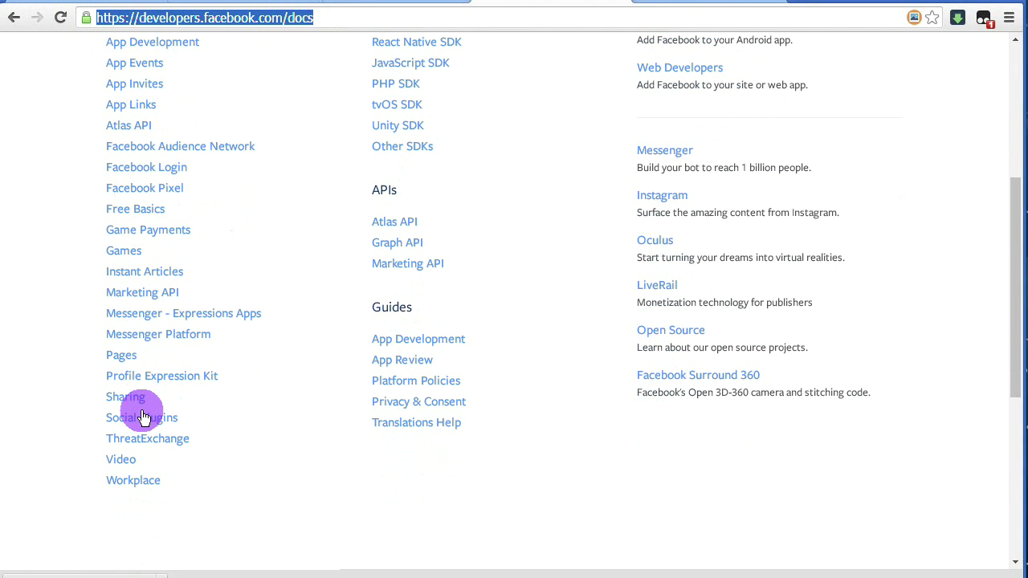
{"action": "left_click", "coordinate": [145, 423]}
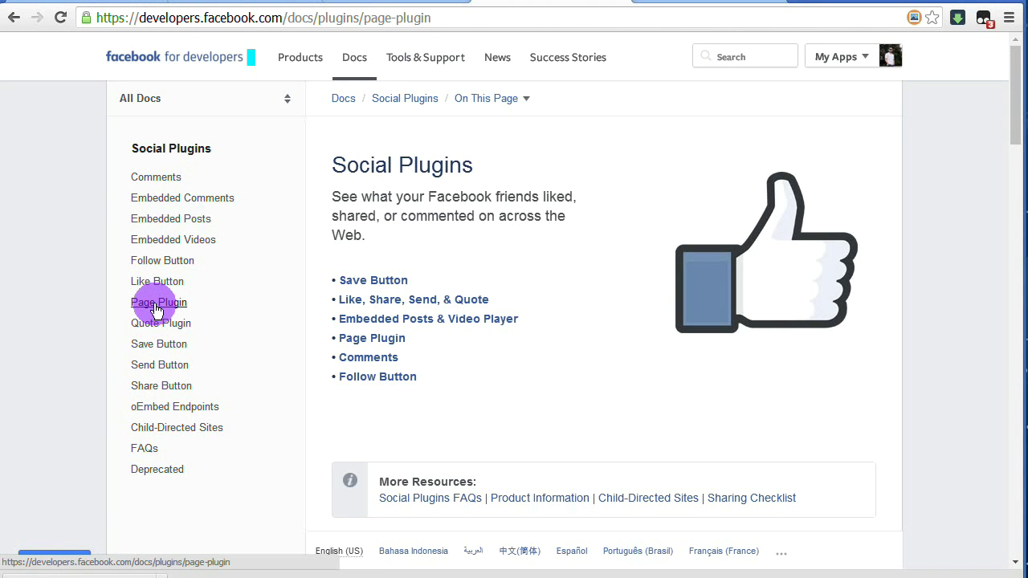
{"action": "left_click", "coordinate": [157, 306]}
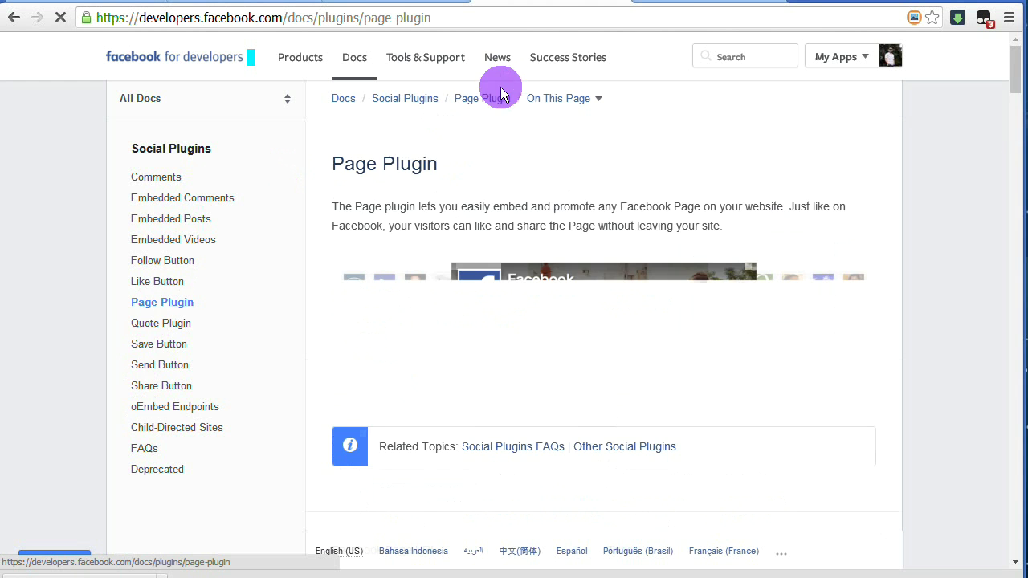
Glance at the Rare Tips blog, then return to the Page Plugin page and review the plugin's settings and preview.
{"action": "left_click", "coordinate": [694, 3]}
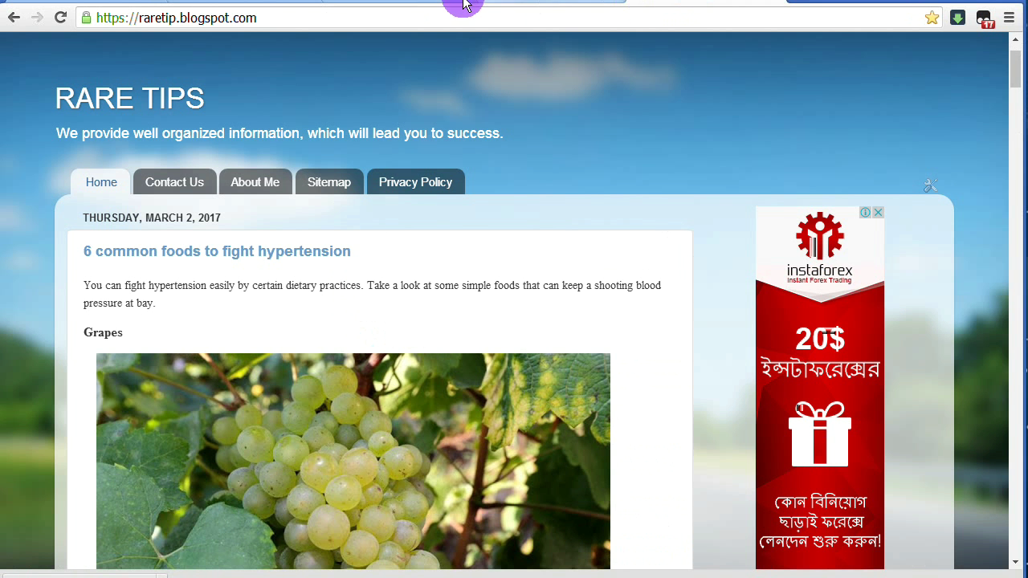
{"action": "left_click", "coordinate": [539, 3]}
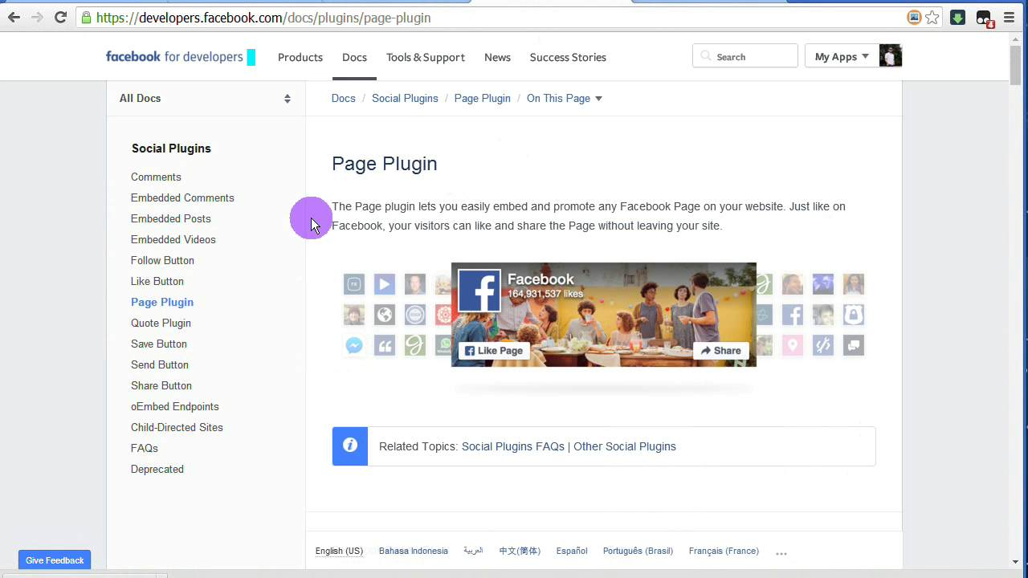
{"action": "scroll", "coordinate": [386, 288], "scroll_direction": "down", "scroll_amount": 4}
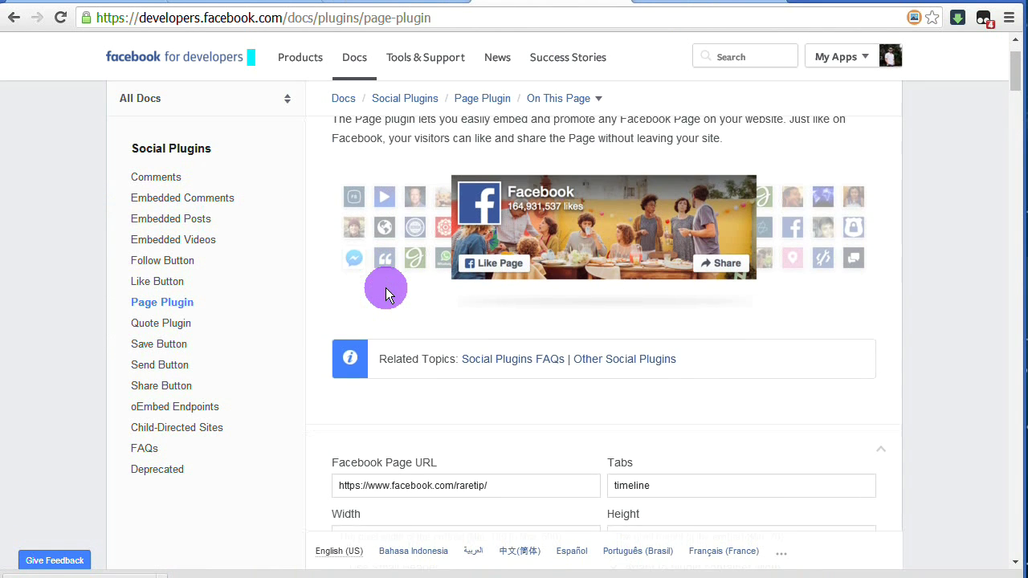
{"action": "scroll", "coordinate": [482, 290], "scroll_direction": "down", "scroll_amount": 1}
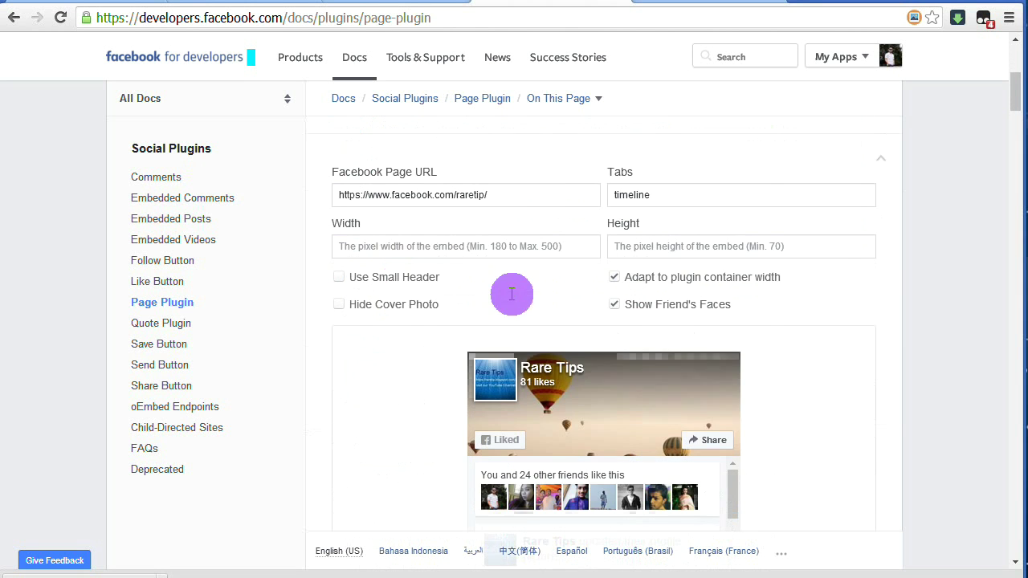
Open the Rare Tips Facebook page in a new tab and compare its address with the plugin's Facebook Page URL.
{"action": "right_click", "coordinate": [534, 344]}
{"action": "left_click", "coordinate": [548, 352]}
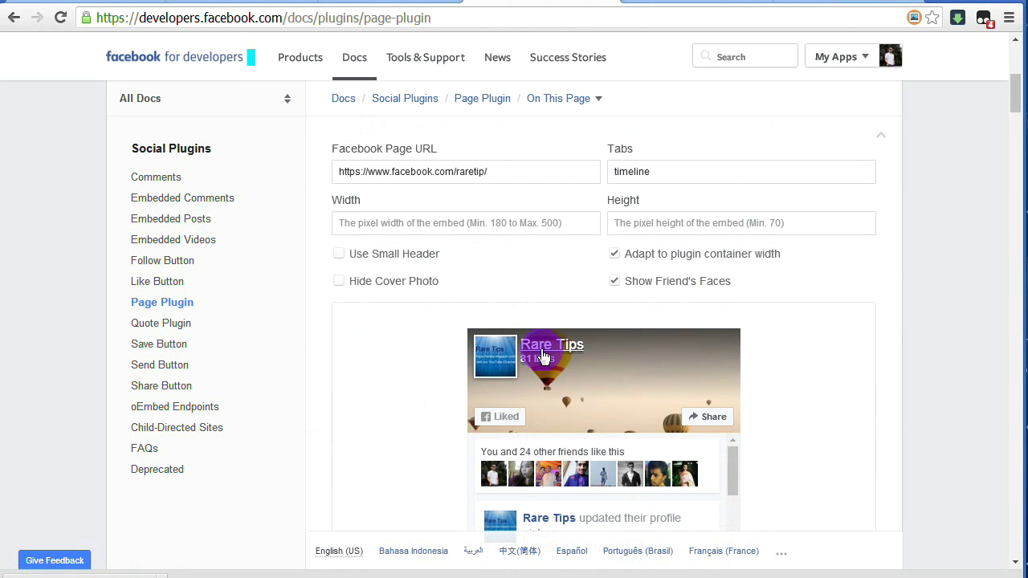
{"action": "scroll", "coordinate": [503, 141], "scroll_direction": "up", "scroll_amount": 1}
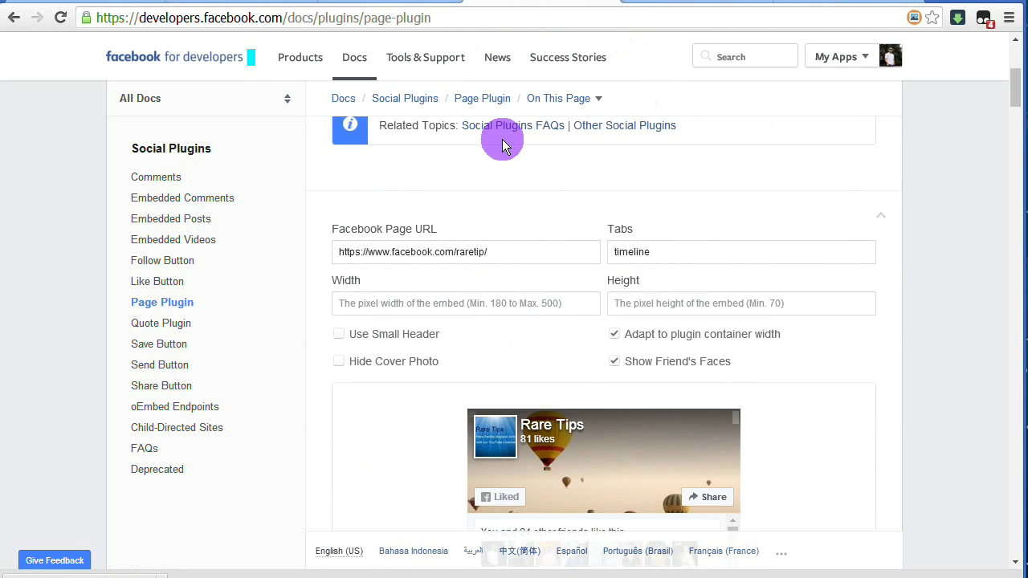
{"action": "scroll", "coordinate": [503, 144], "scroll_direction": "up", "scroll_amount": 3}
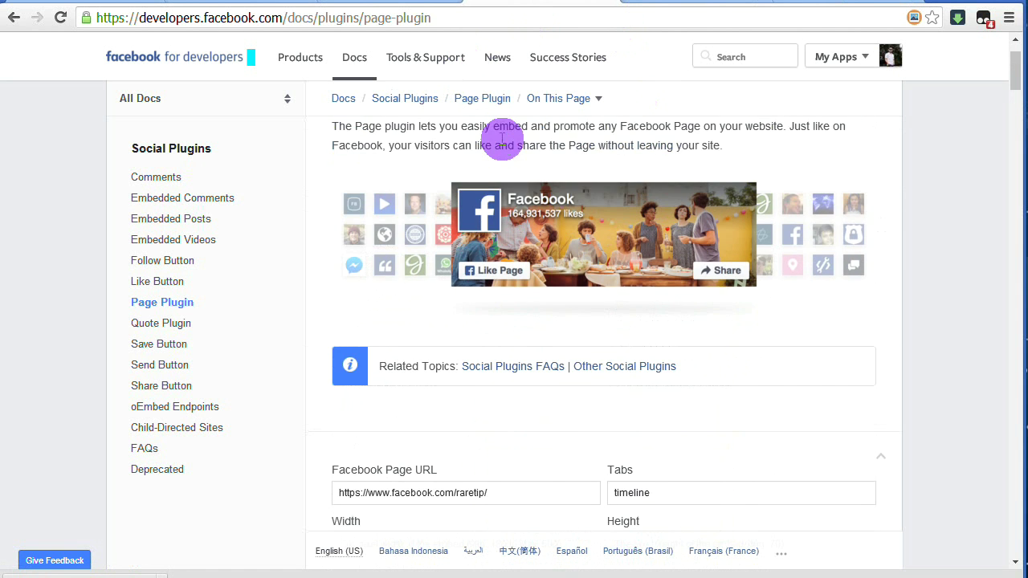
{"action": "scroll", "coordinate": [502, 139], "scroll_direction": "down", "scroll_amount": 3}
{"action": "left_click", "coordinate": [684, 5]}
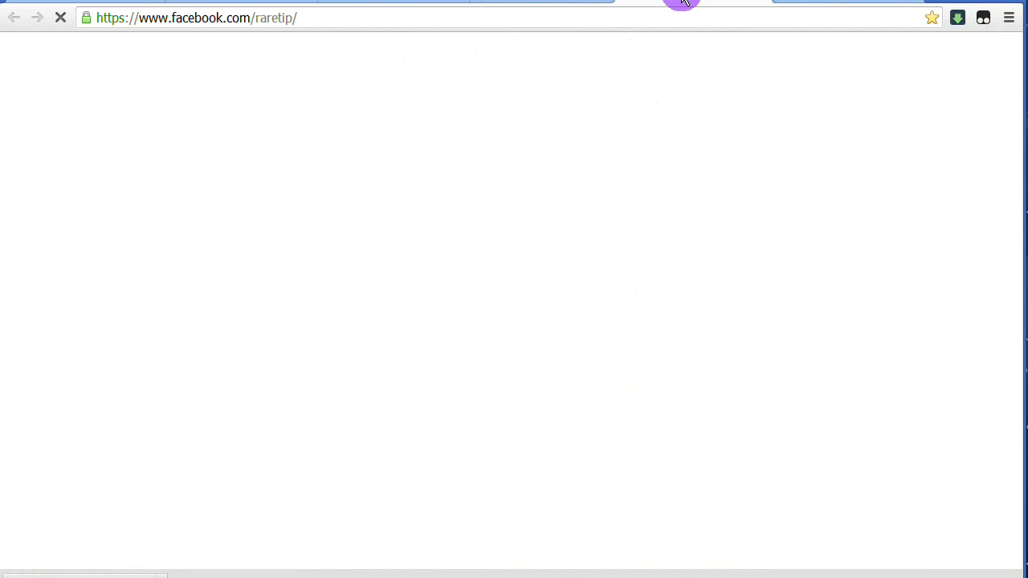
{"action": "left_click", "coordinate": [550, 4]}
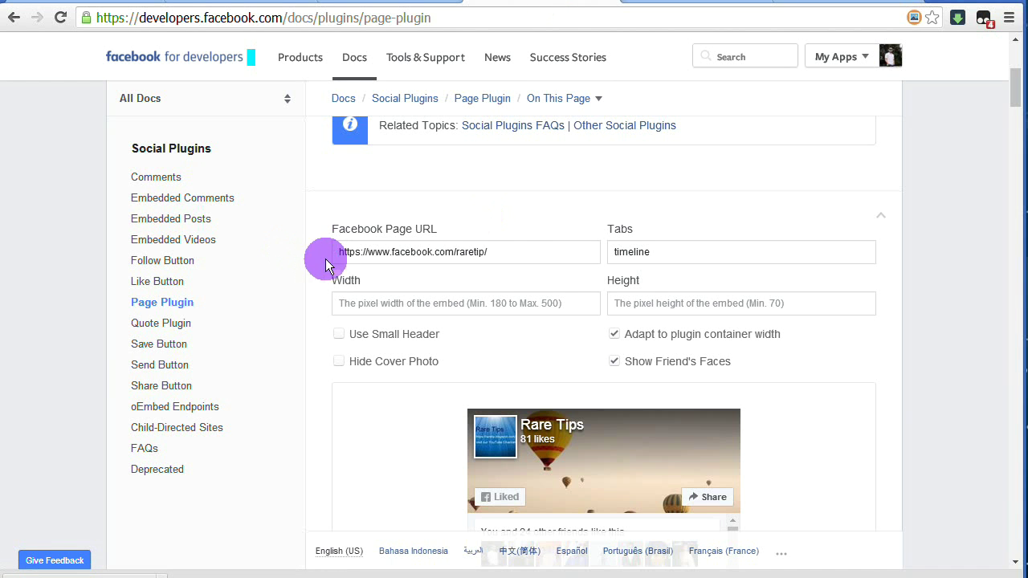
{"action": "left_click_drag", "start_coordinate": [515, 251], "coordinate": [344, 254]}
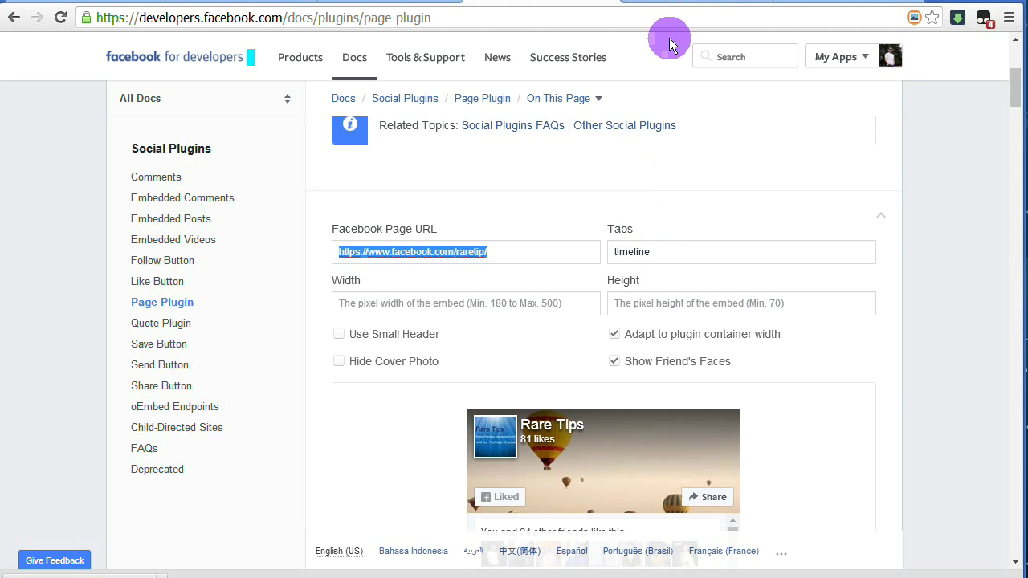
{"action": "left_click", "coordinate": [626, 4]}
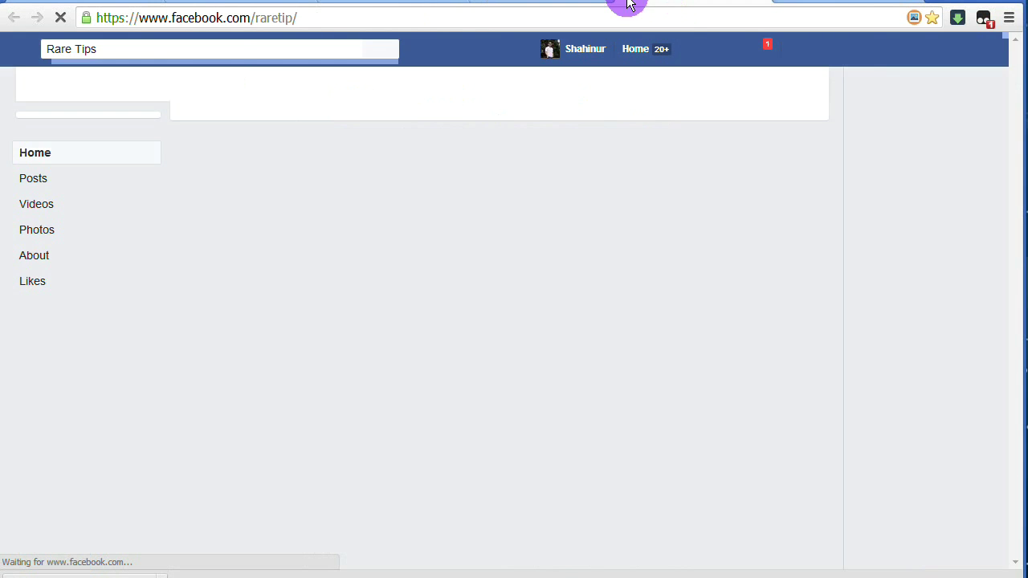
{"action": "left_click", "coordinate": [560, 3]}
Clear the timeline entry from the Page Plugin's Tabs setting.
{"action": "left_click", "coordinate": [678, 250]}
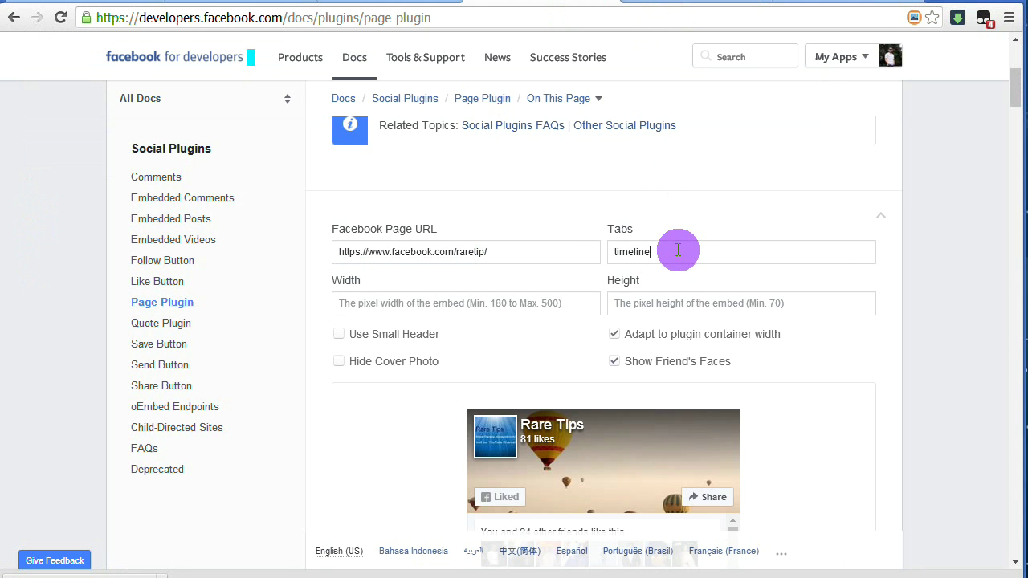
{"action": "left_click_drag", "start_coordinate": [678, 250], "coordinate": [589, 261]}
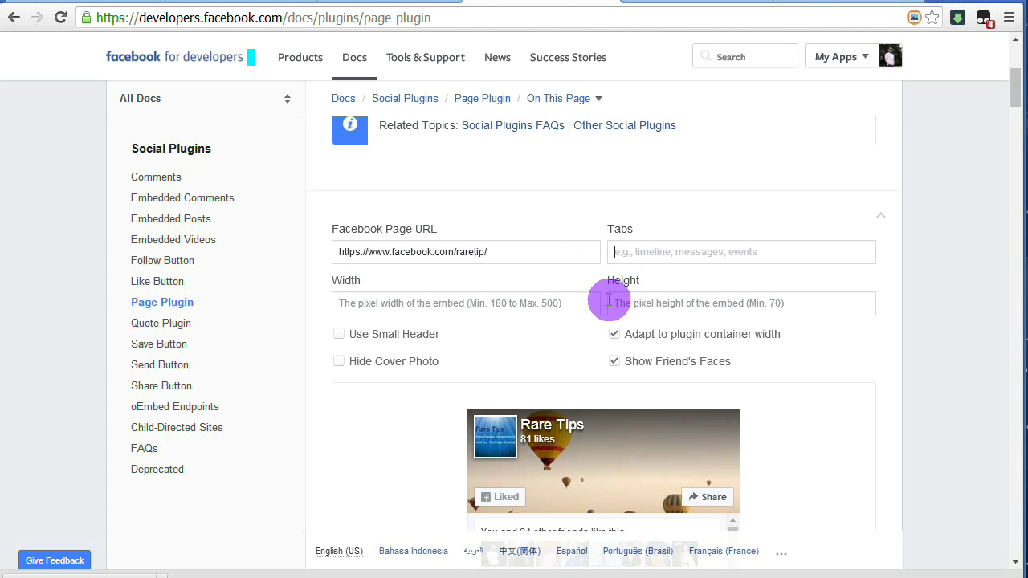
Enable Use Small Header for the Page Plugin, leaving the Tabs setting empty, and check the preview.
{"action": "left_click", "coordinate": [615, 362]}
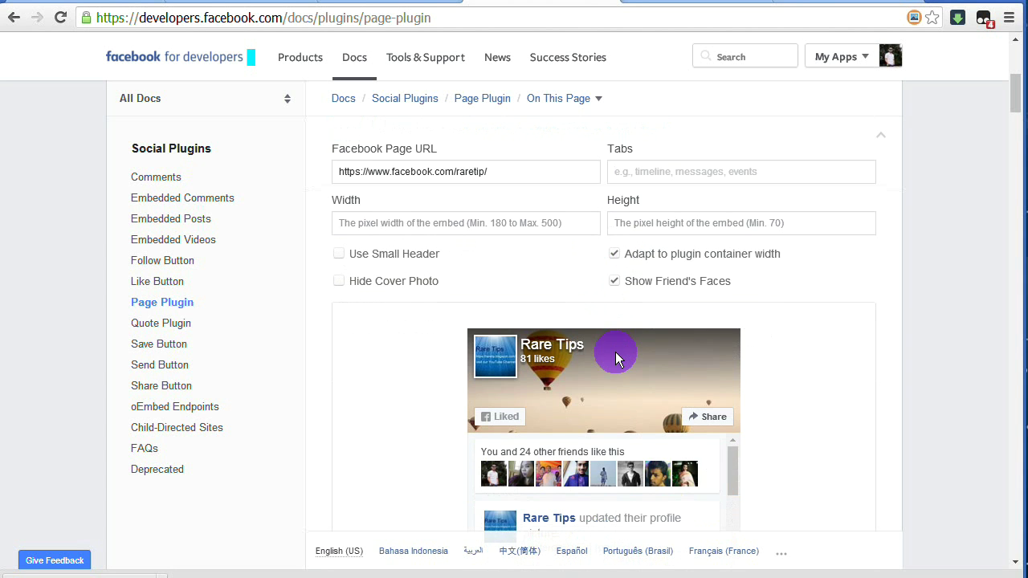
{"action": "scroll", "coordinate": [616, 353], "scroll_direction": "down", "scroll_amount": 3}
{"action": "scroll", "coordinate": [616, 354], "scroll_direction": "up", "scroll_amount": 1}
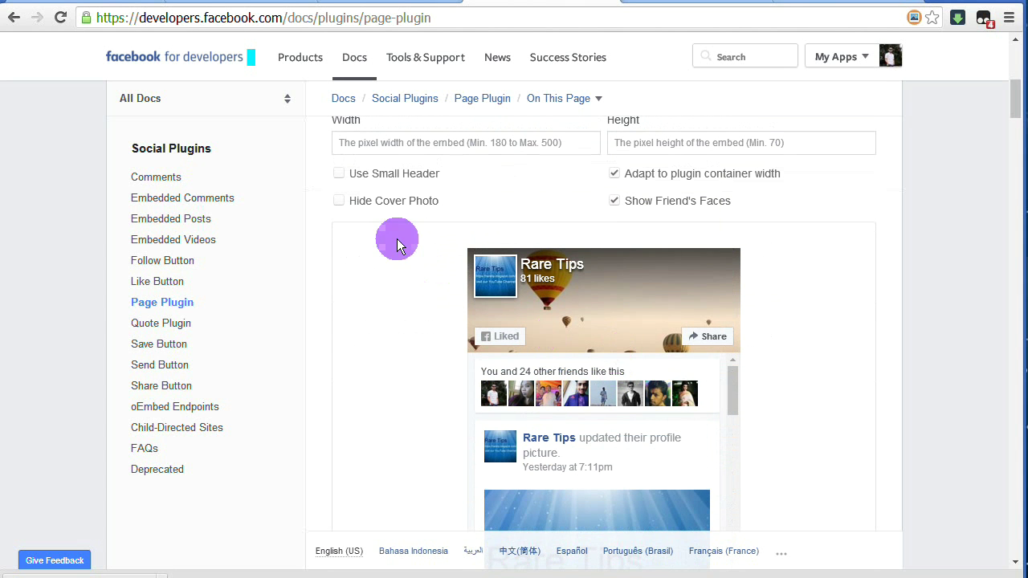
{"action": "scroll", "coordinate": [422, 241], "scroll_direction": "up", "scroll_amount": 1}
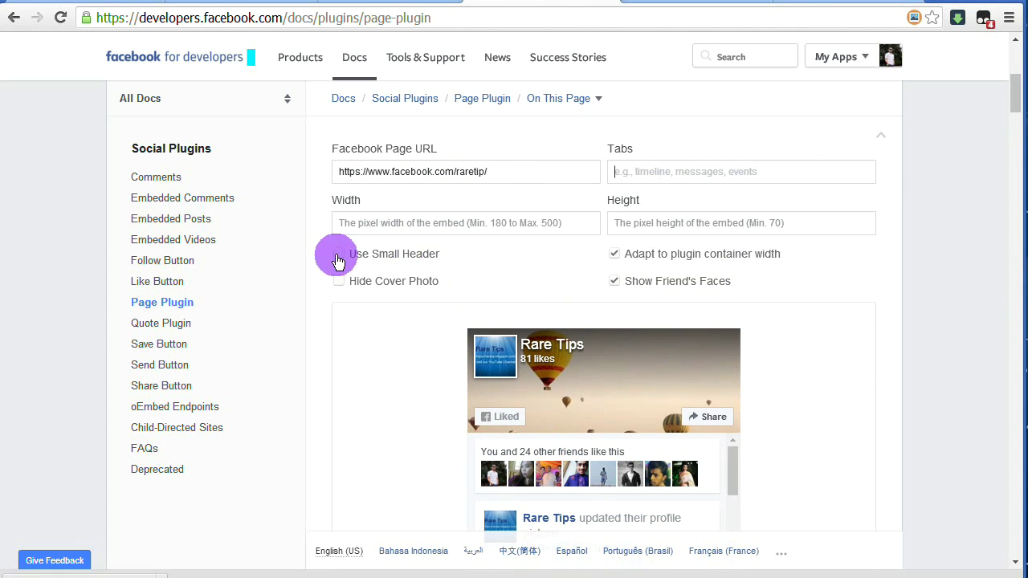
{"action": "left_click", "coordinate": [339, 256]}
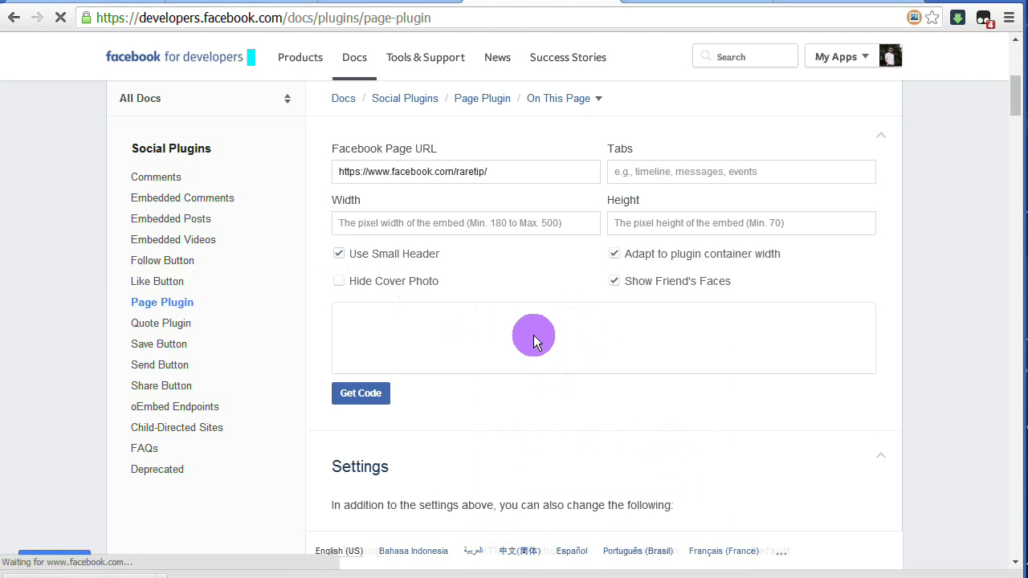
{"action": "scroll", "coordinate": [559, 357], "scroll_direction": "down", "scroll_amount": 1}
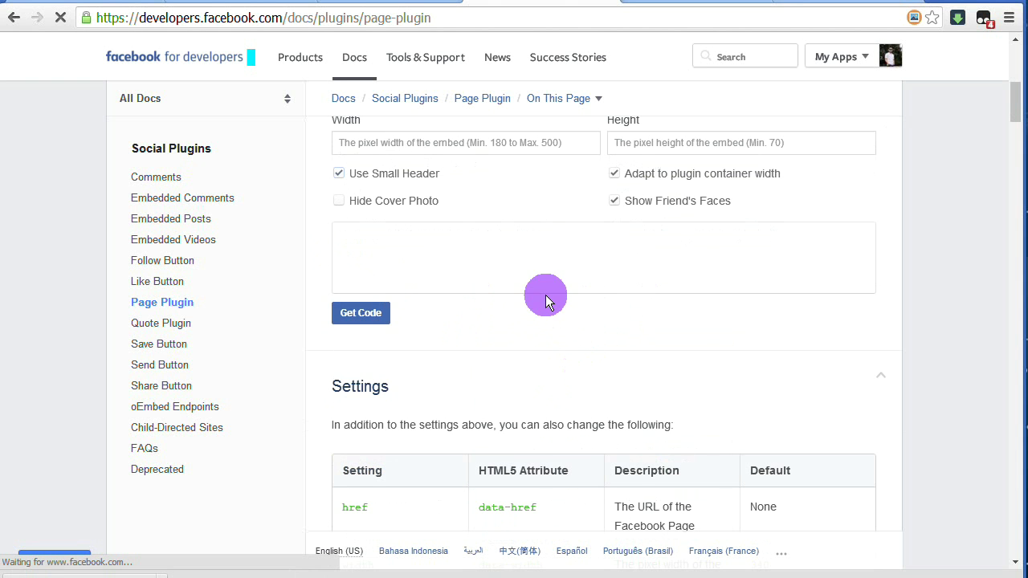
{"action": "left_click", "coordinate": [339, 174]}
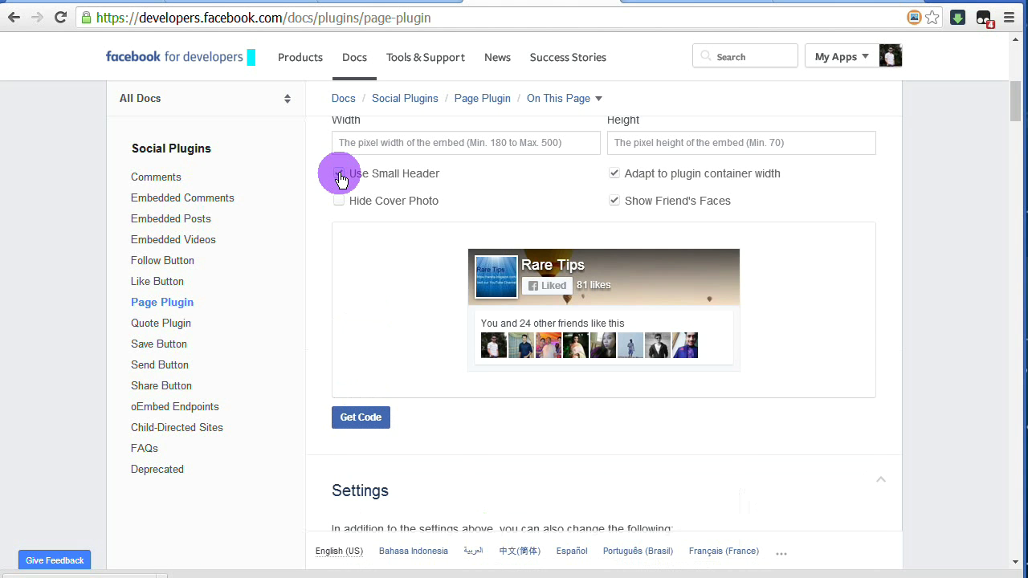
{"action": "left_click", "coordinate": [339, 174]}
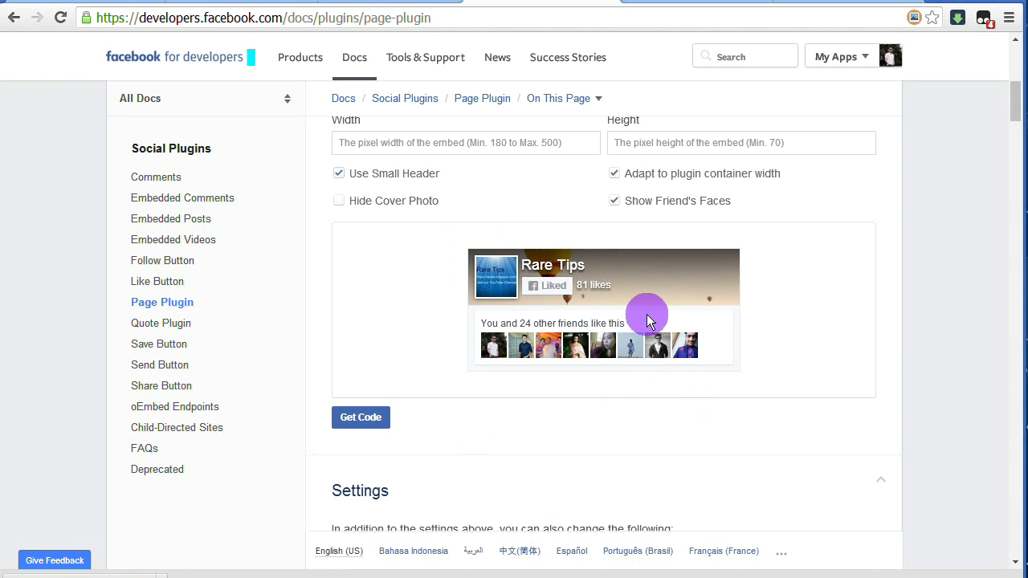
{"action": "scroll", "coordinate": [632, 315], "scroll_direction": "up", "scroll_amount": 1}
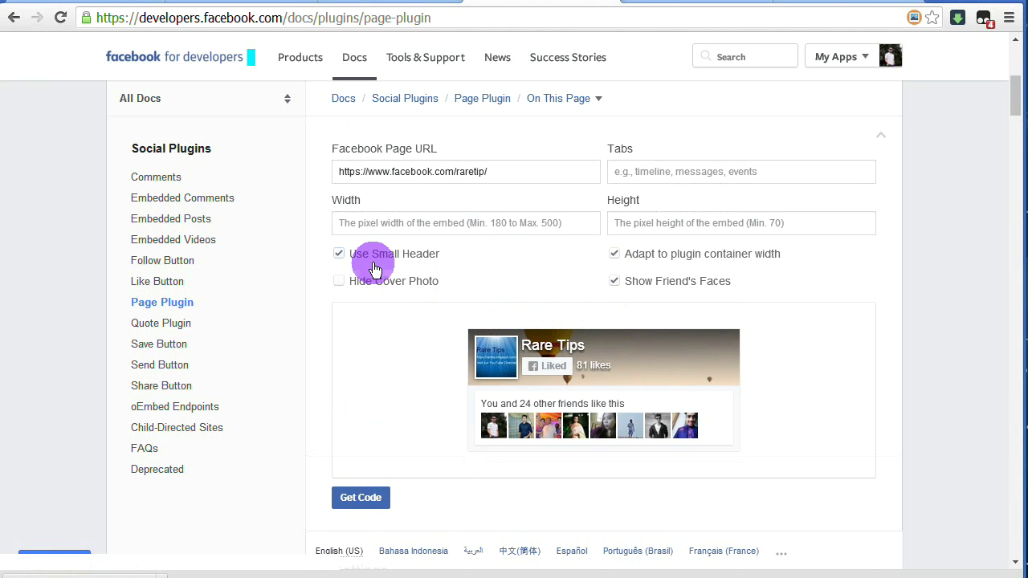
Look through the posts on the Rare Tips Facebook page, then return to the Page Plugin configurator.
{"action": "left_click", "coordinate": [667, 5]}
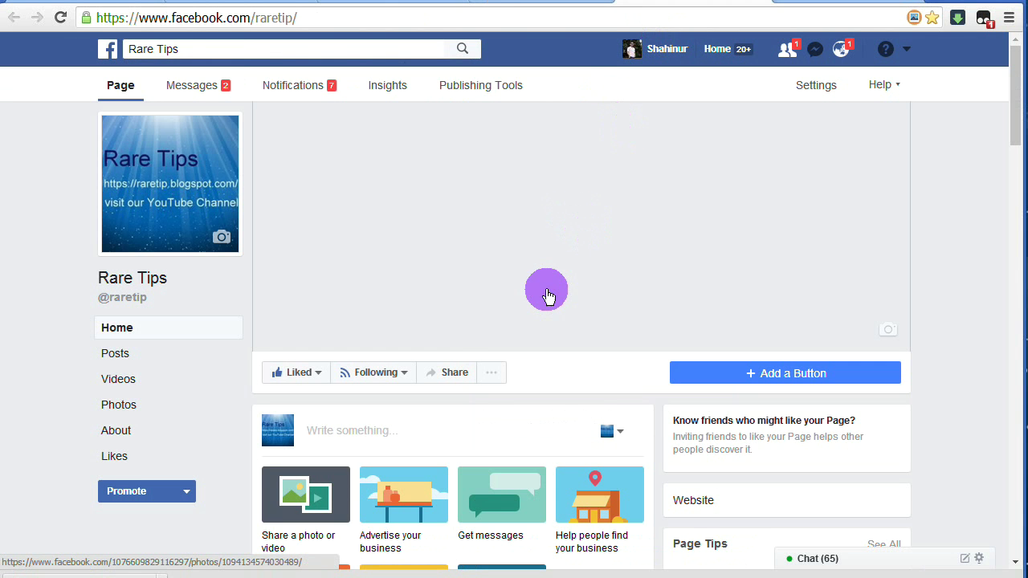
{"action": "mouse_move", "coordinate": [120, 296]}
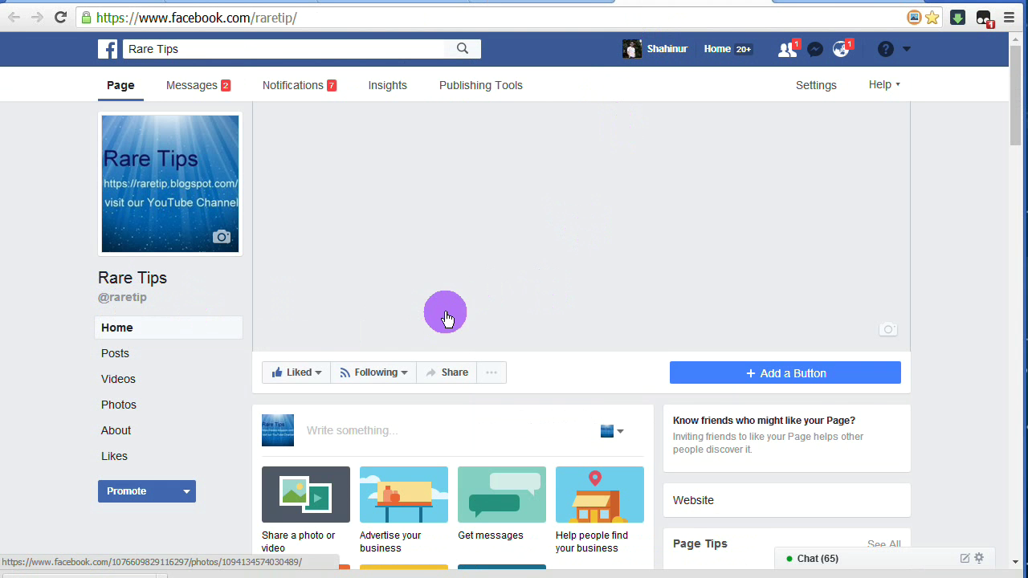
{"action": "scroll", "coordinate": [450, 314], "scroll_direction": "down", "scroll_amount": 8}
{"action": "scroll", "coordinate": [454, 312], "scroll_direction": "down", "scroll_amount": 8}
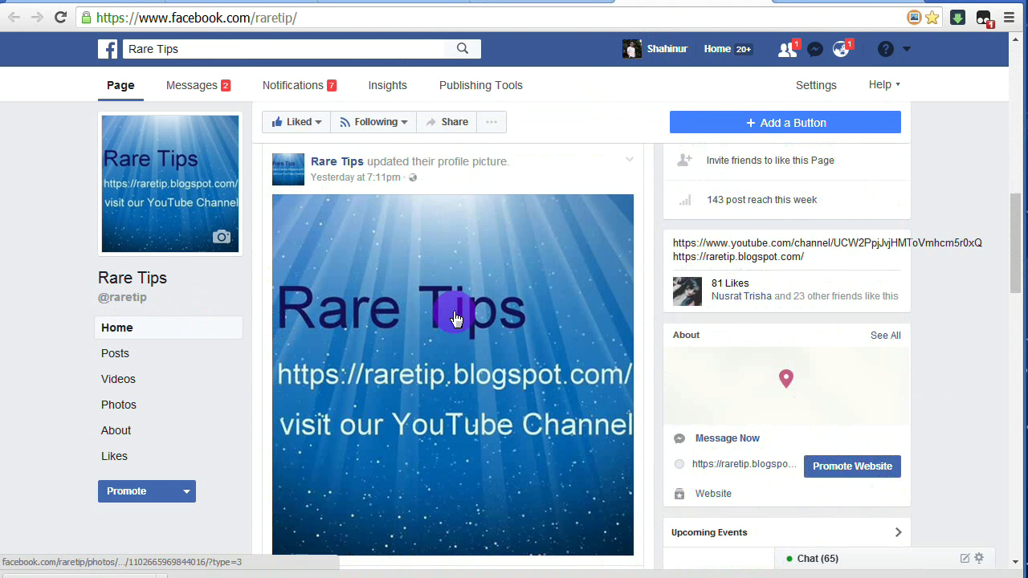
{"action": "scroll", "coordinate": [454, 311], "scroll_direction": "down", "scroll_amount": 3}
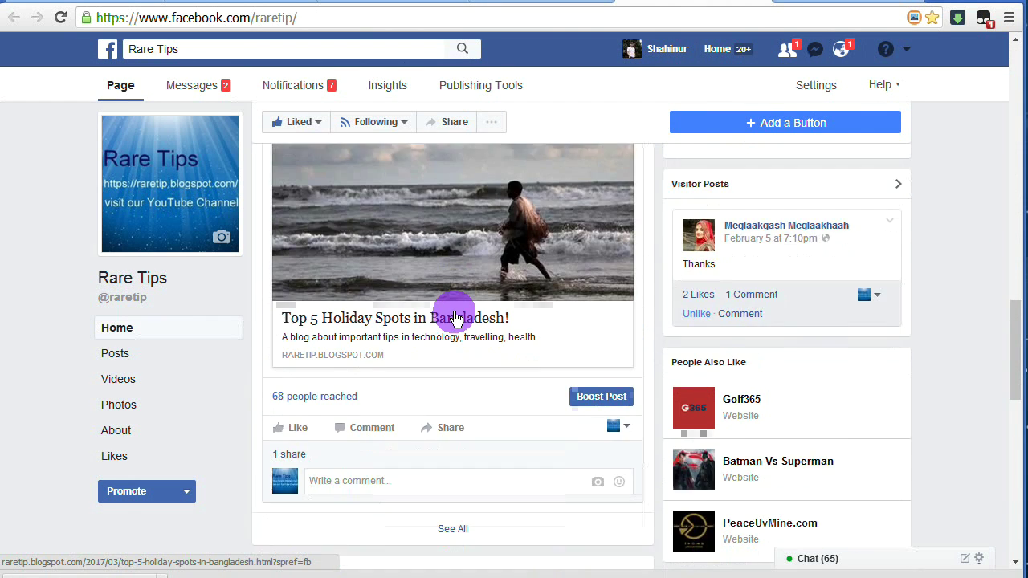
{"action": "scroll", "coordinate": [454, 315], "scroll_direction": "up", "scroll_amount": 2}
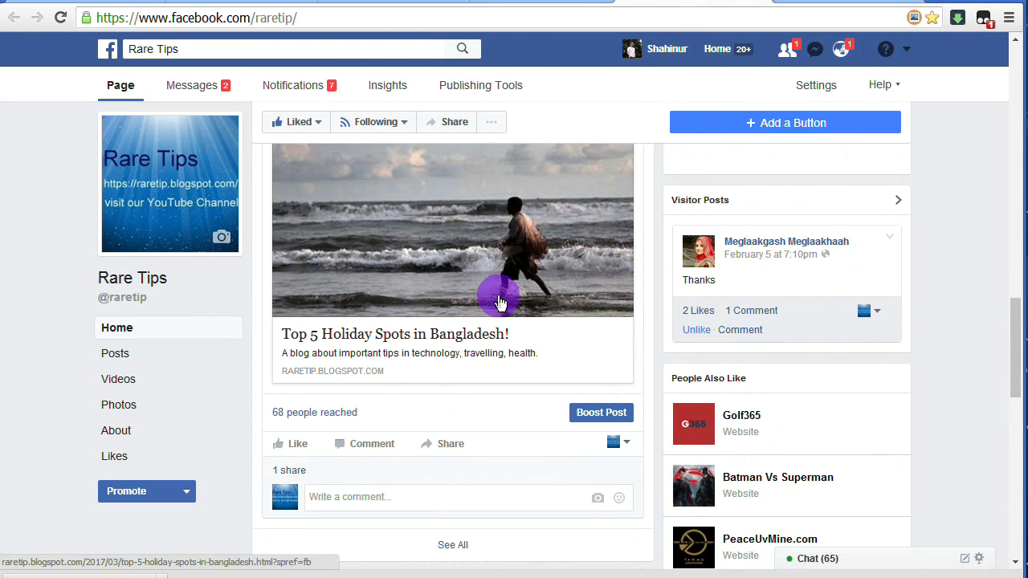
{"action": "left_click", "coordinate": [759, 4]}
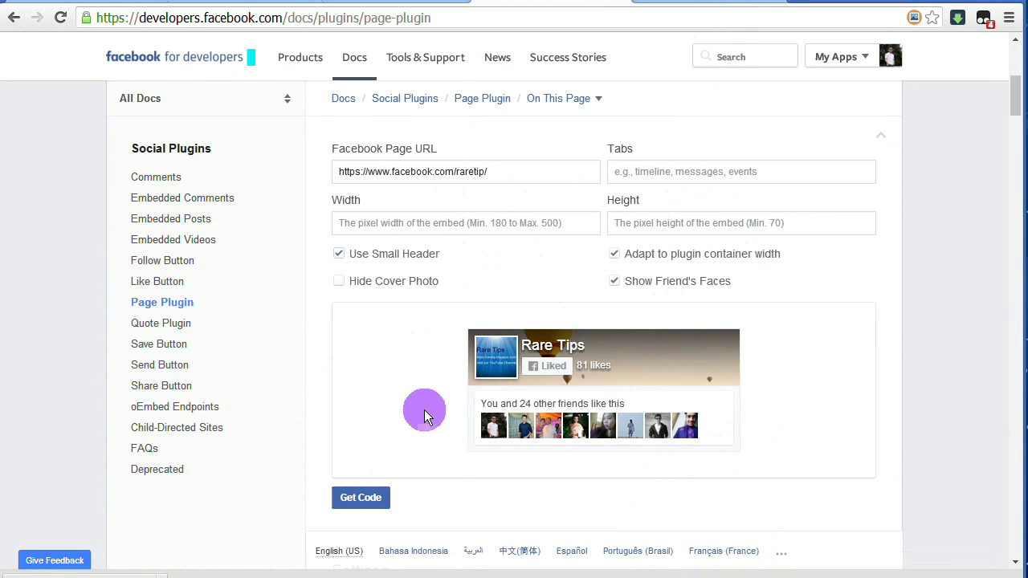
Generate the Page Plugin code and copy the Step 2 JavaScript SDK snippet.
{"action": "left_click", "coordinate": [361, 507]}
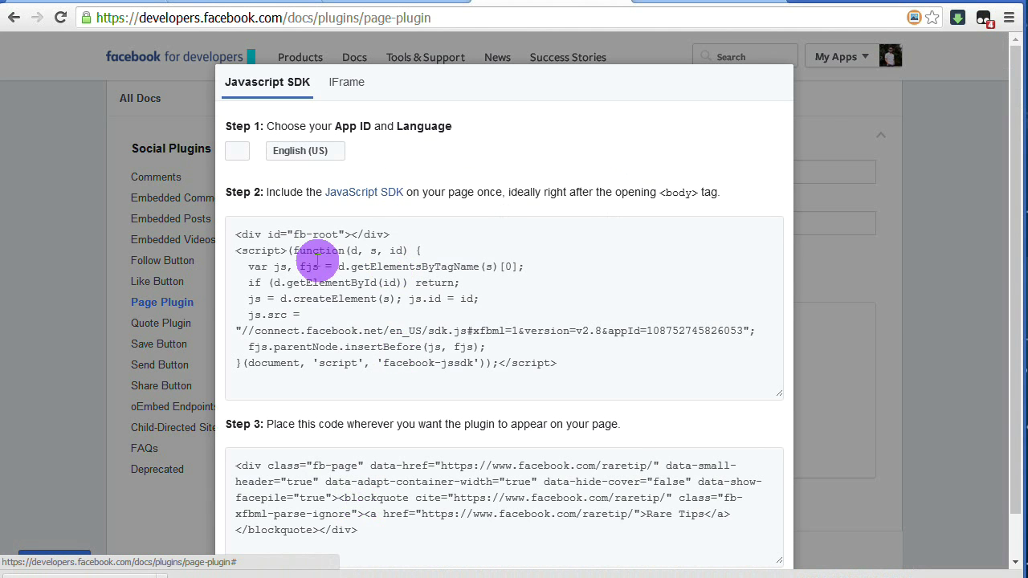
{"action": "left_click", "coordinate": [317, 257]}
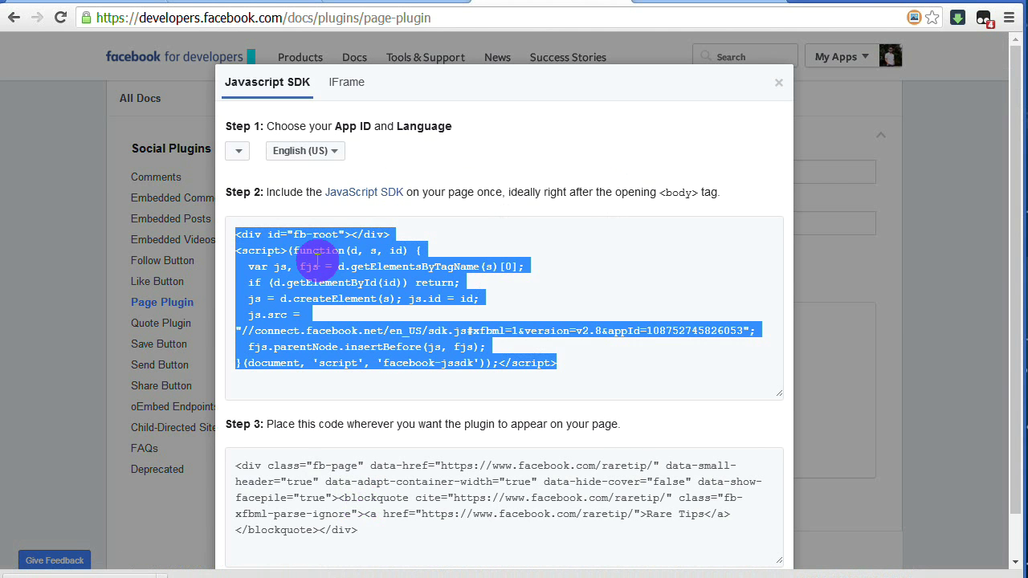
{"action": "right_click", "coordinate": [337, 268]}
{"action": "left_click", "coordinate": [342, 277]}
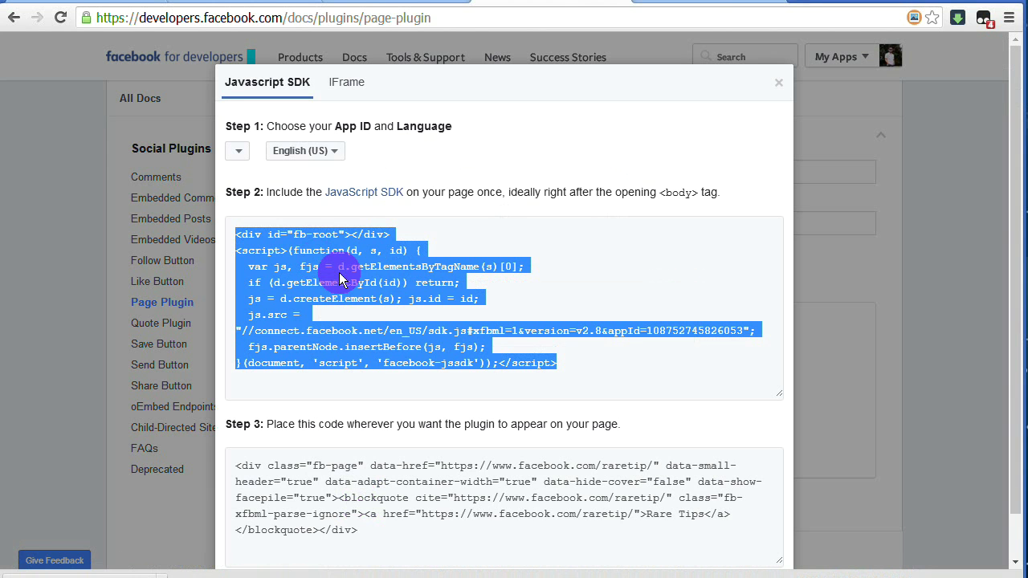
Switch to Blogger, open Tech Bangla's layout and start adding an HTML/JavaScript gadget to sidebar-right-1.
{"action": "left_click", "coordinate": [254, 8]}
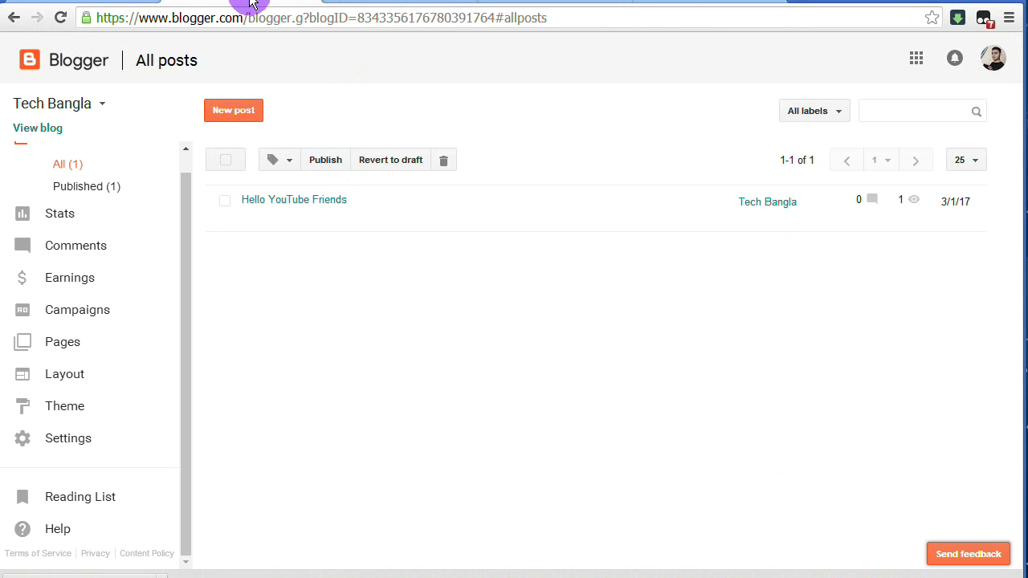
{"action": "left_click", "coordinate": [76, 384]}
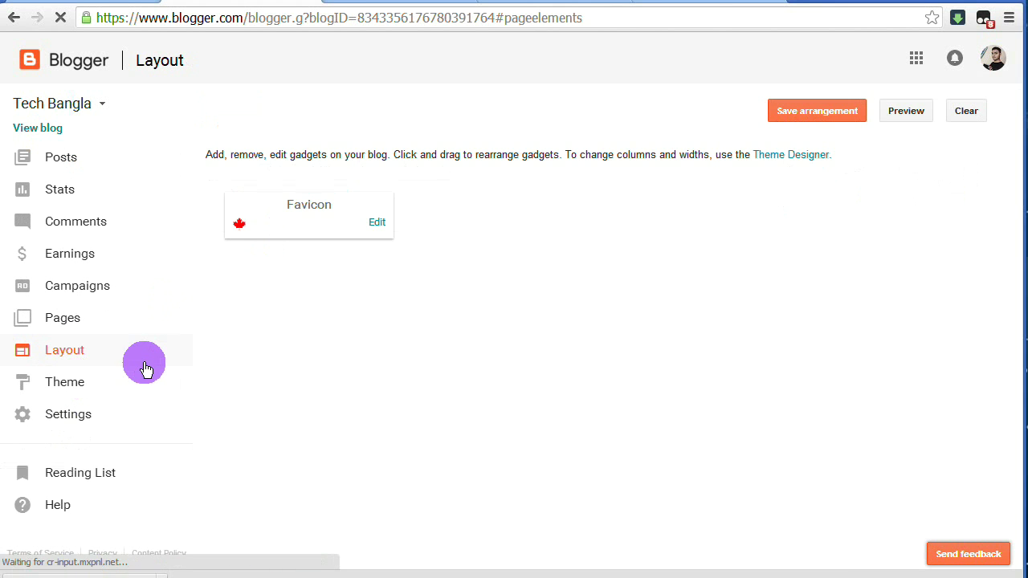
{"action": "scroll", "coordinate": [410, 331], "scroll_direction": "down", "scroll_amount": 5}
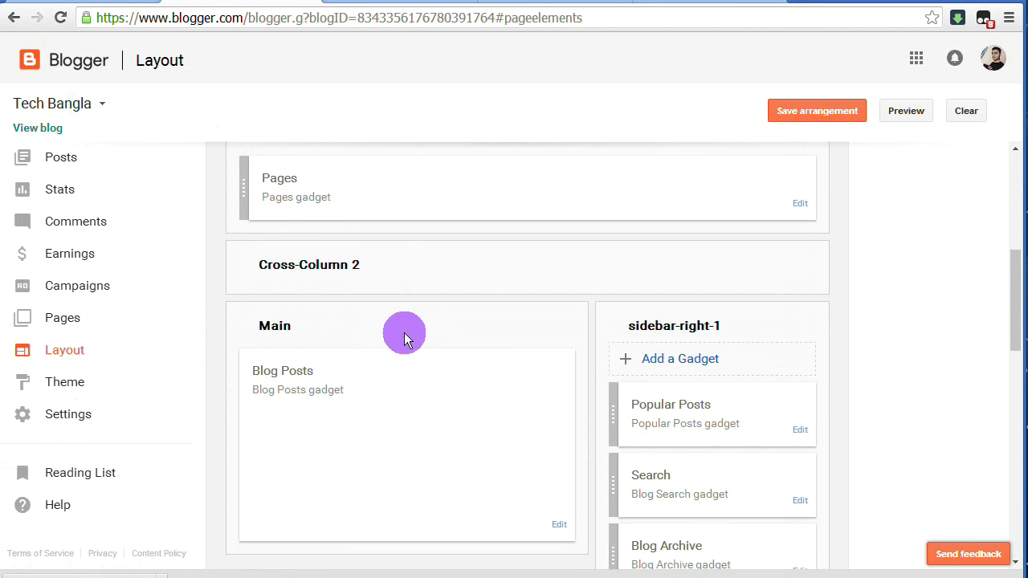
{"action": "left_click", "coordinate": [678, 360]}
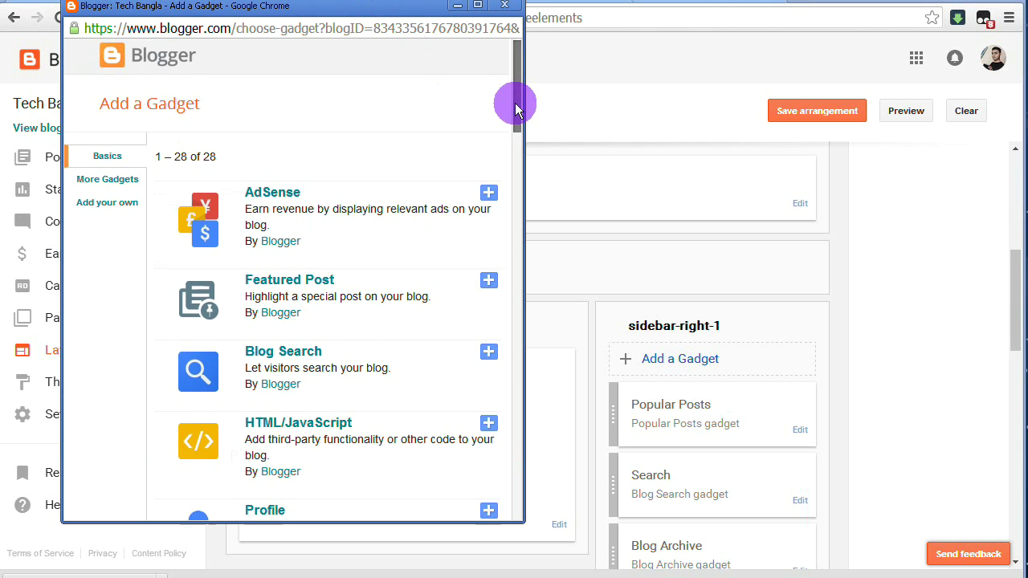
{"action": "scroll", "coordinate": [514, 113], "scroll_direction": "down", "scroll_amount": 3}
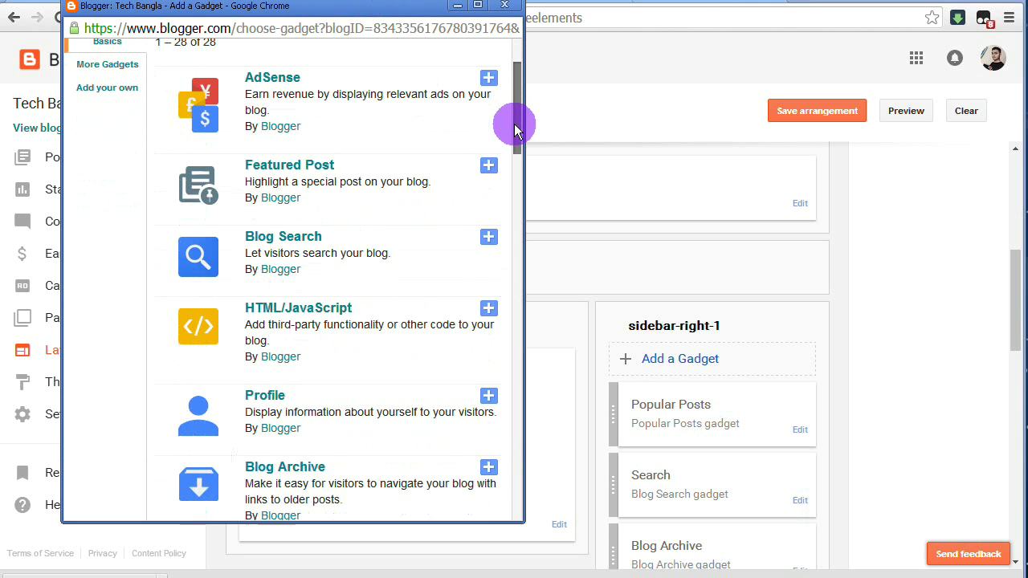
{"action": "left_click", "coordinate": [295, 301]}
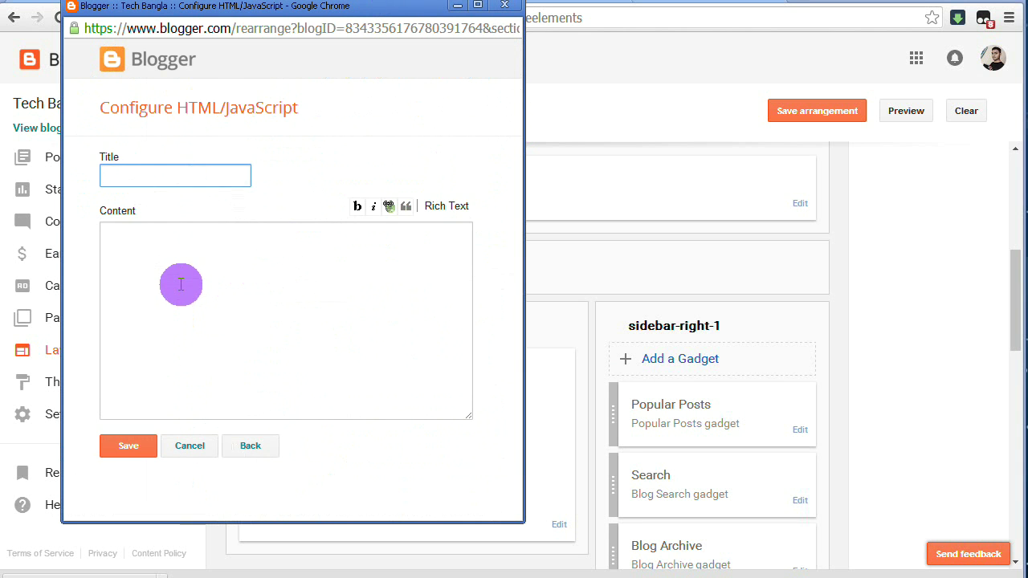
Paste the copied JavaScript SDK snippet into the HTML/JavaScript gadget's content.
{"action": "left_click", "coordinate": [179, 268]}
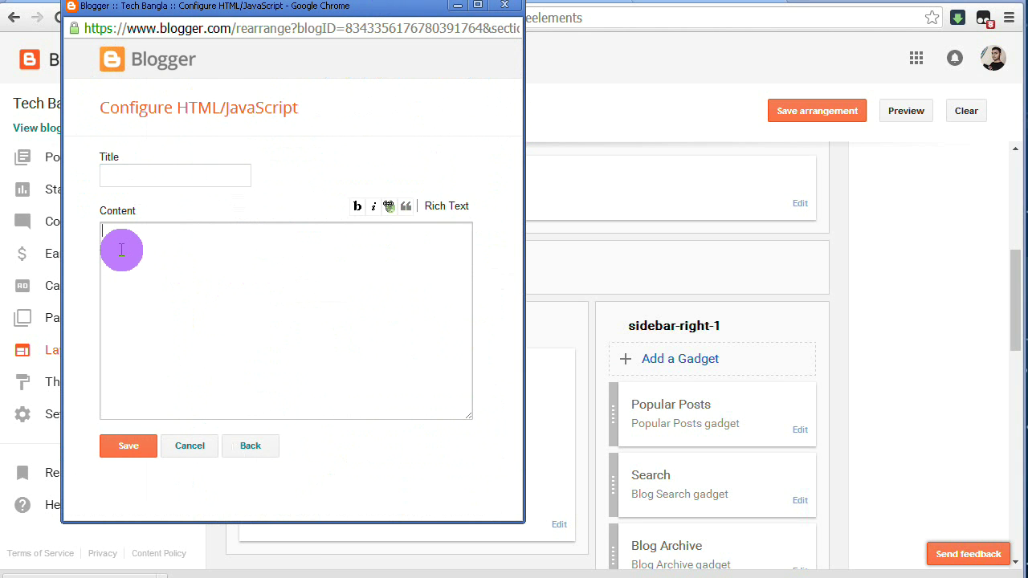
{"action": "right_click", "coordinate": [122, 250]}
{"action": "left_click", "coordinate": [153, 335]}
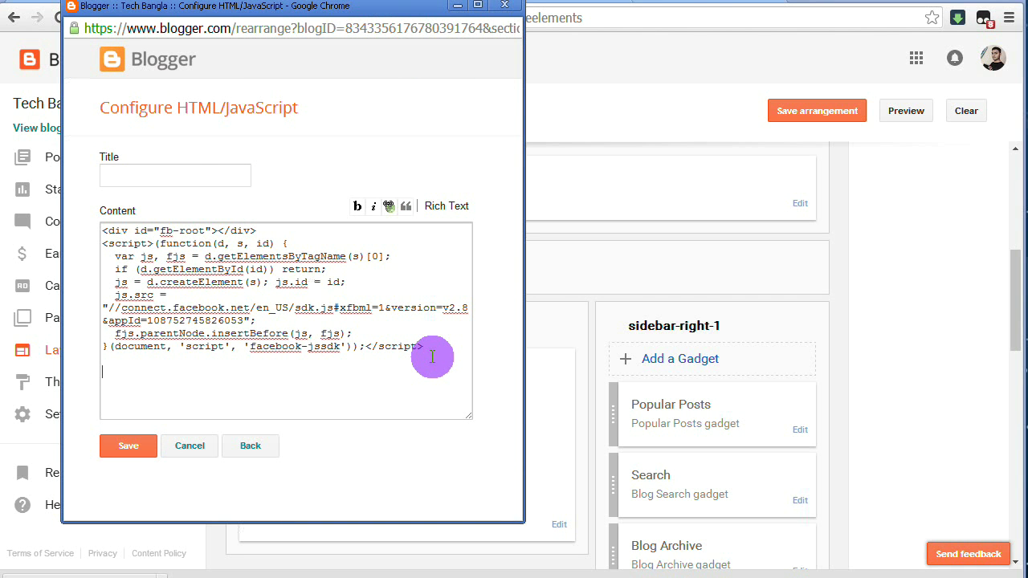
Return to the Page Plugin code and copy the Step 3 fb-page snippet.
{"action": "left_click", "coordinate": [571, 10]}
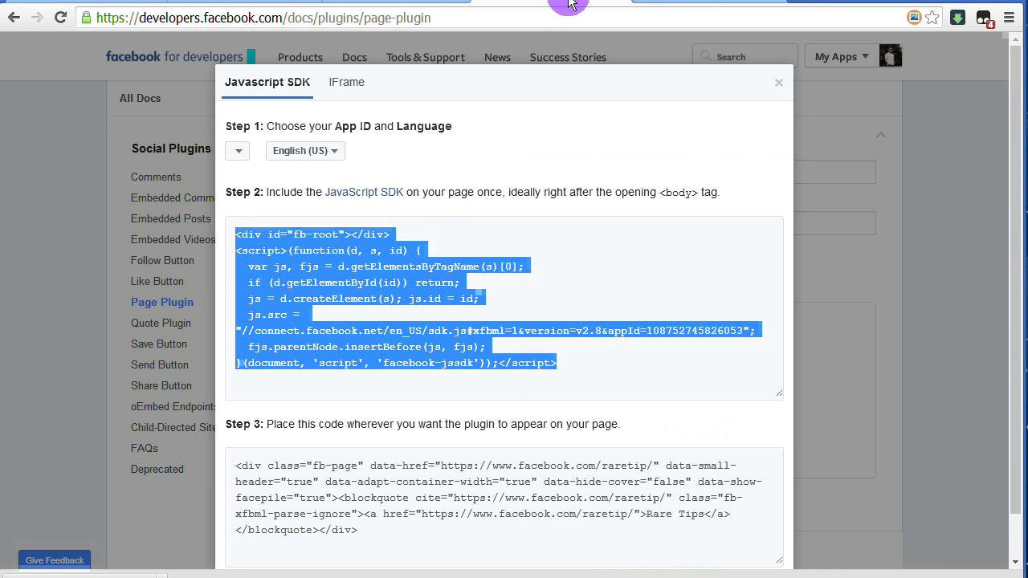
{"action": "scroll", "coordinate": [357, 448], "scroll_direction": "down", "scroll_amount": 1}
{"action": "left_click", "coordinate": [352, 452]}
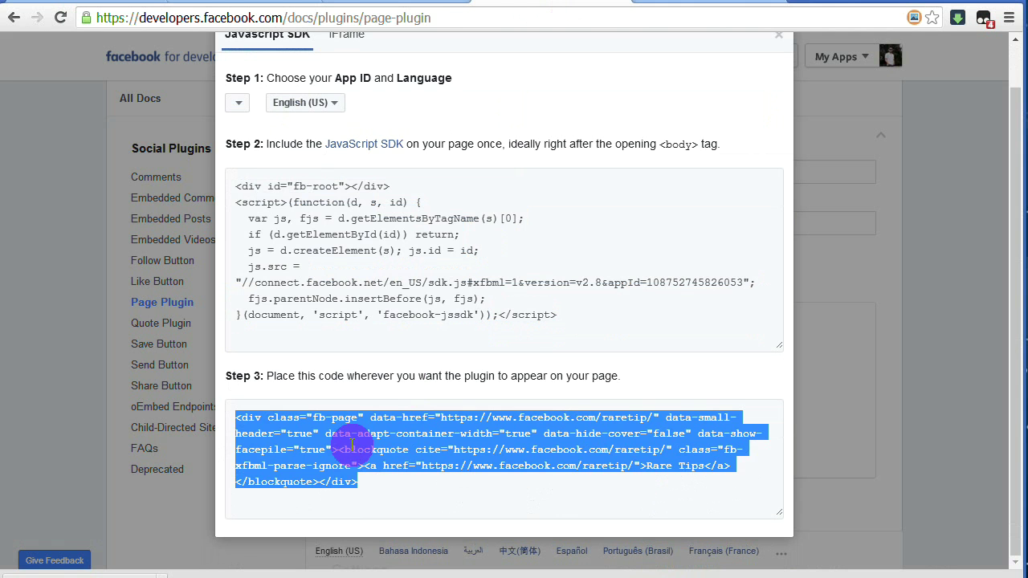
{"action": "right_click", "coordinate": [298, 442]}
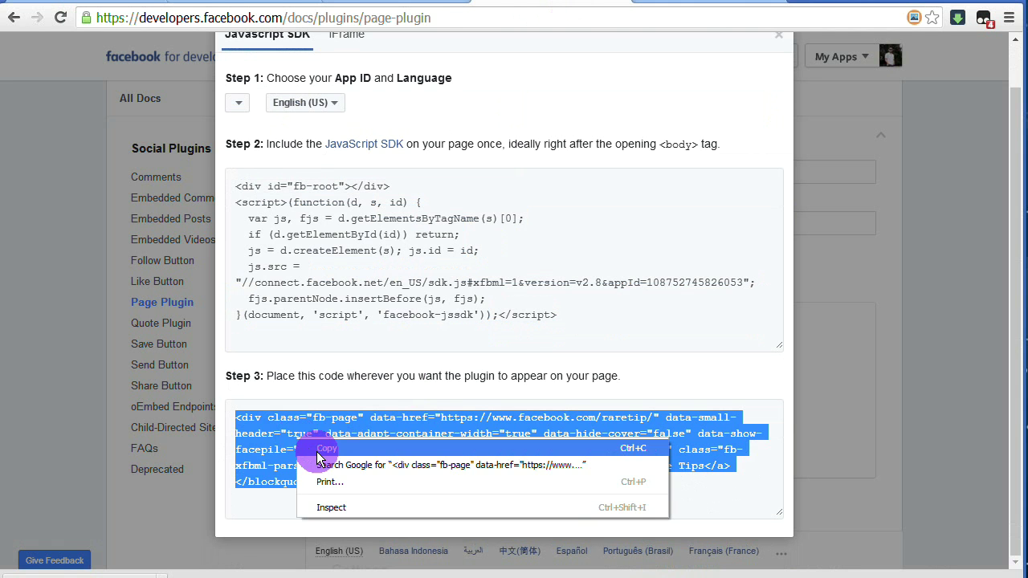
{"action": "left_click", "coordinate": [319, 451]}
Go back to the Blogger gadget, stay on its unsaved page and paste the fb-page snippet below the SDK script.
{"action": "left_click", "coordinate": [267, 4]}
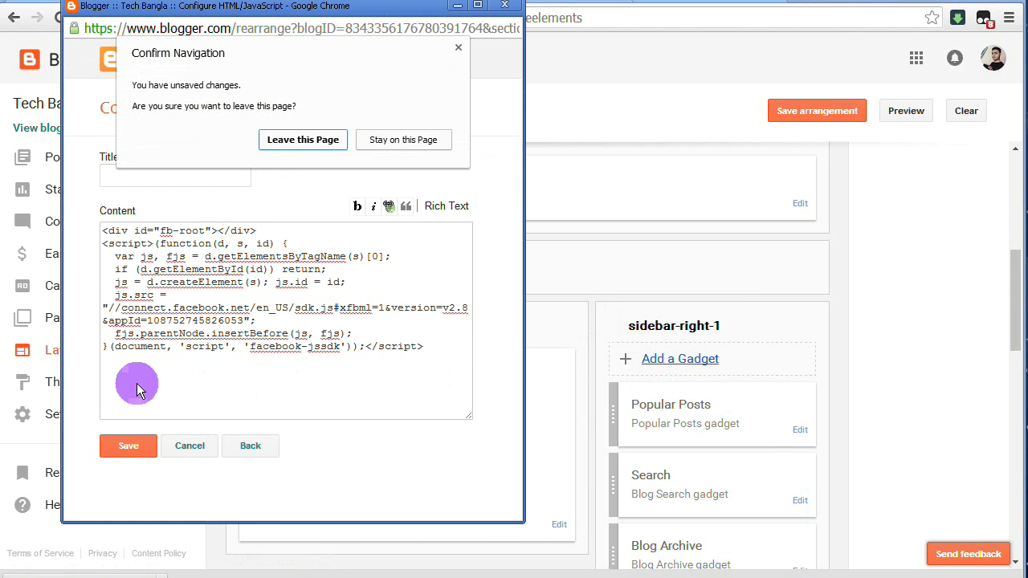
{"action": "left_click", "coordinate": [400, 142]}
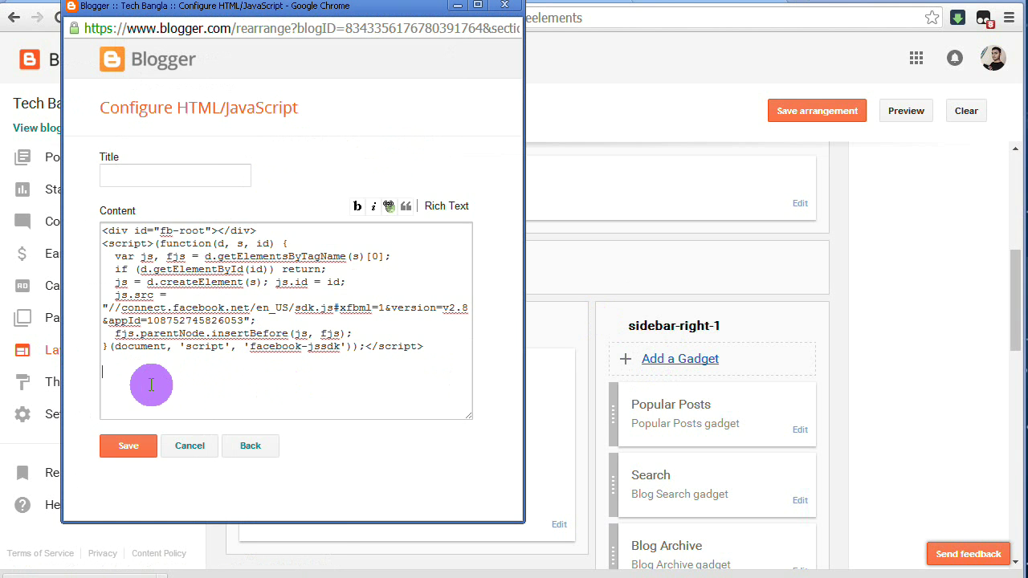
{"action": "right_click", "coordinate": [157, 392]}
{"action": "left_click", "coordinate": [233, 471]}
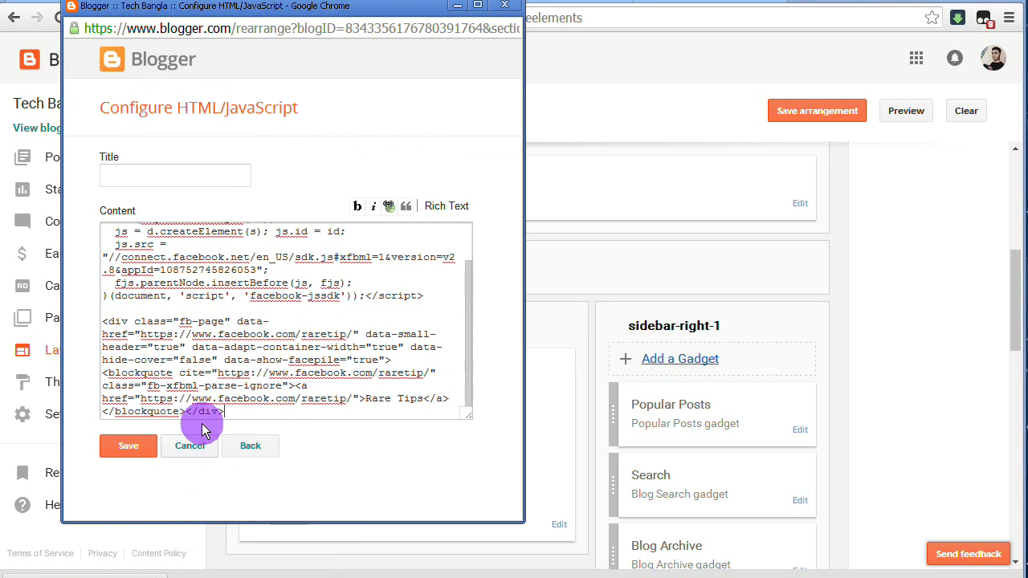
Title the HTML/JavaScript gadget Rare Tips and save it.
{"action": "scroll", "coordinate": [179, 257], "scroll_direction": "up", "scroll_amount": 2}
{"action": "left_click", "coordinate": [125, 177]}
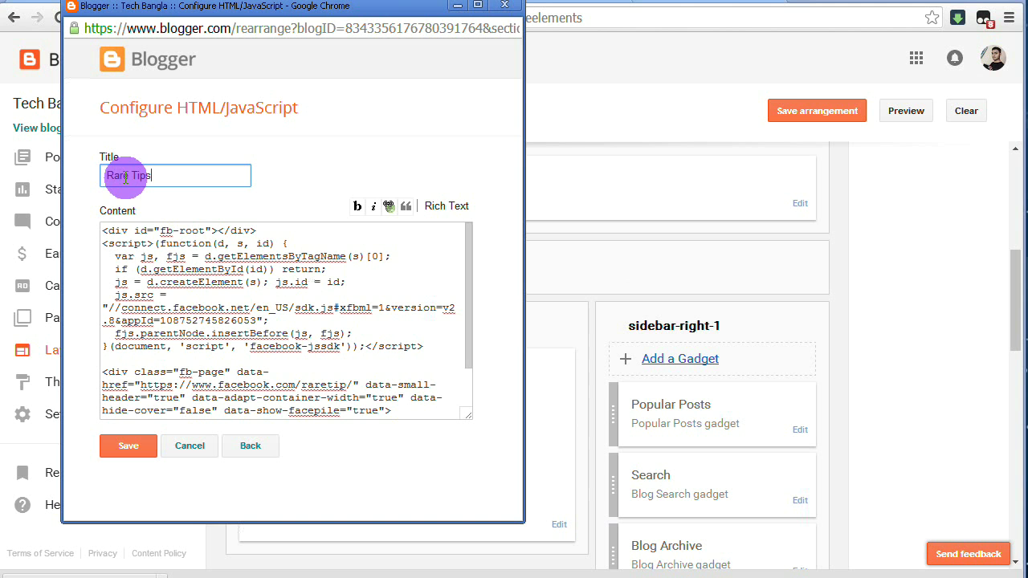
{"action": "left_click", "coordinate": [136, 449]}
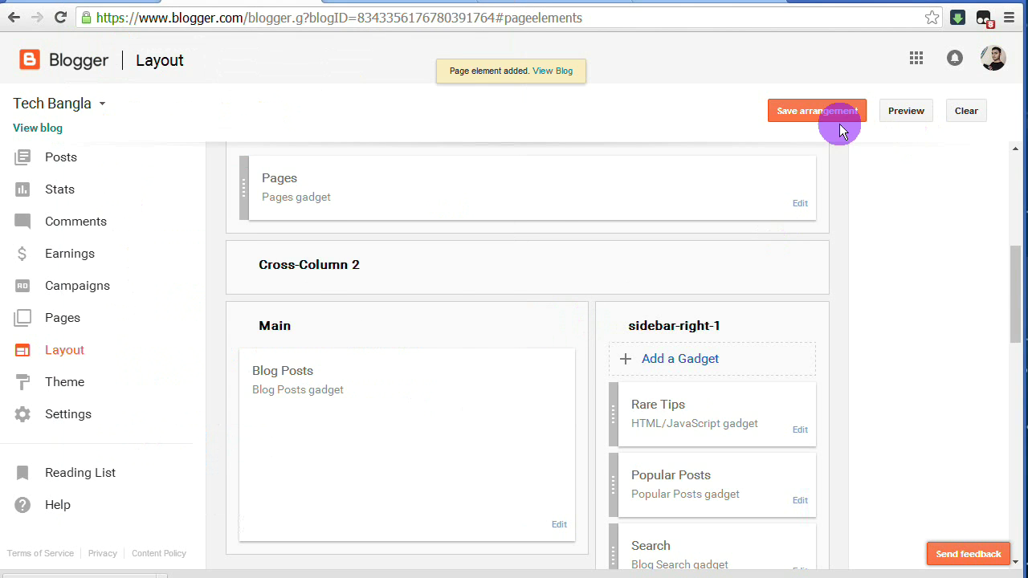
Save the layout arrangement and open the Tech Bangla blog for viewing.
{"action": "left_click", "coordinate": [832, 117]}
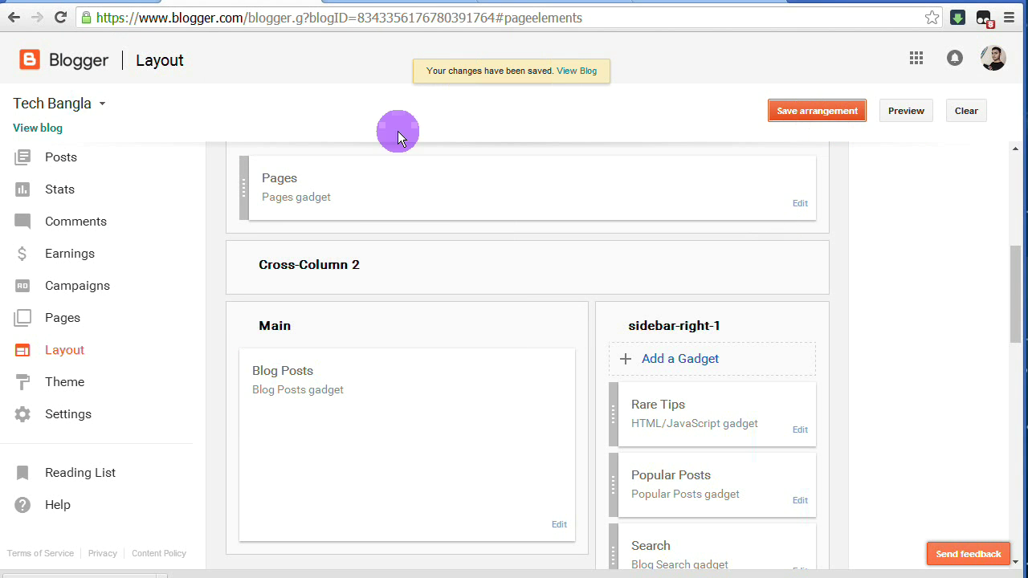
{"action": "left_click", "coordinate": [46, 128]}
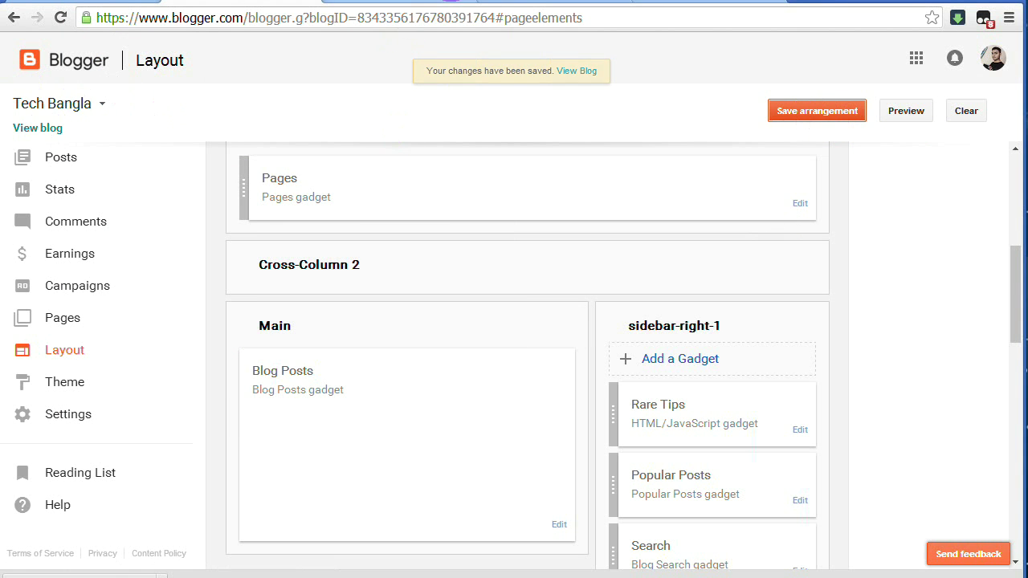
Check the Rare Tips Facebook page box and its Liked button in the Tech Bangla blog's sidebar.
{"action": "left_click", "coordinate": [61, 17]}
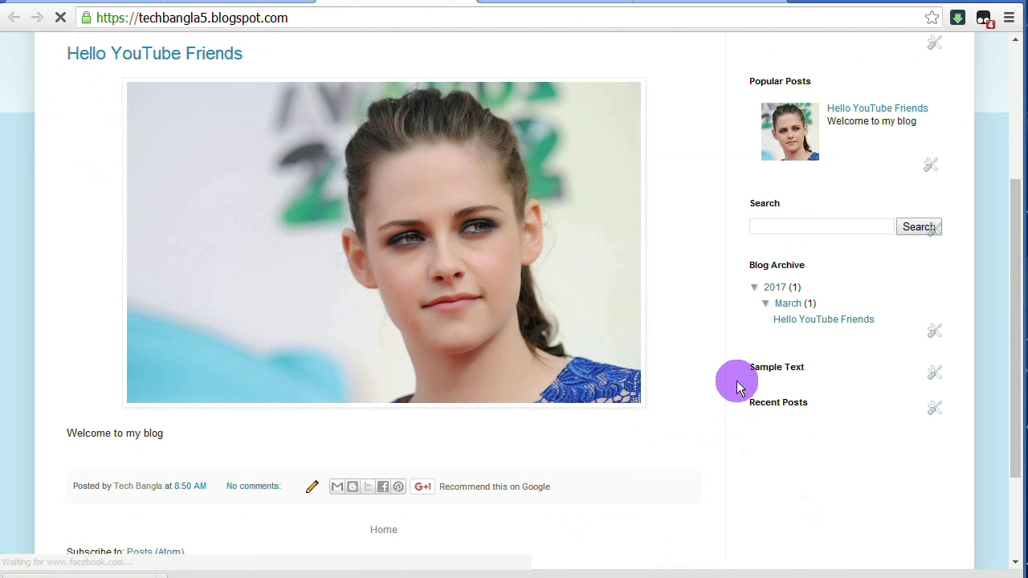
{"action": "scroll", "coordinate": [738, 388], "scroll_direction": "up", "scroll_amount": 3}
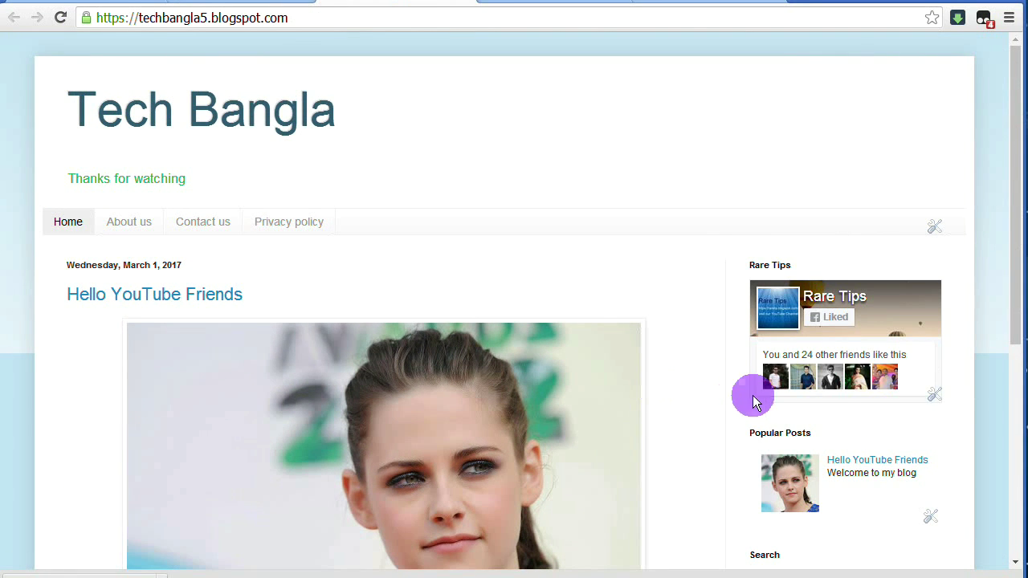
{"action": "scroll", "coordinate": [771, 395], "scroll_direction": "down", "scroll_amount": 1}
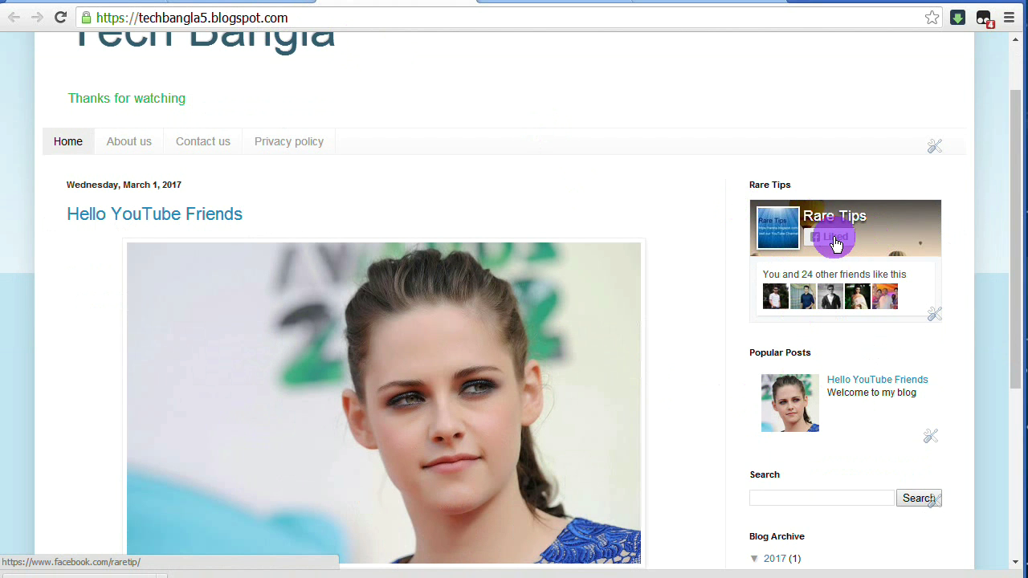
{"action": "left_click", "coordinate": [838, 241]}
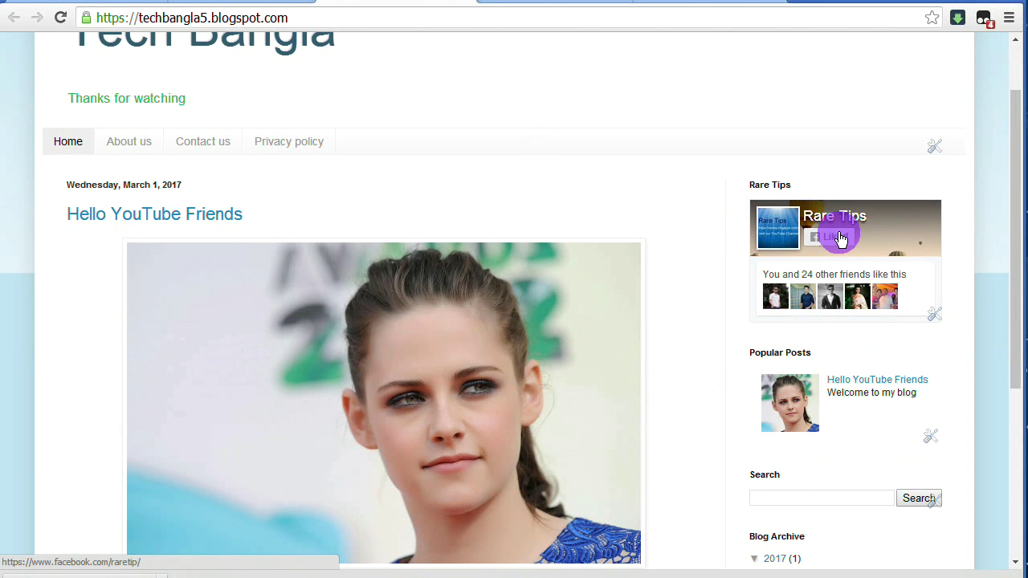
Return to the Blogger layout and review the order of the gadgets in sidebar-right-1.
{"action": "left_click", "coordinate": [273, 2]}
{"action": "scroll", "coordinate": [691, 397], "scroll_direction": "down", "scroll_amount": 2}
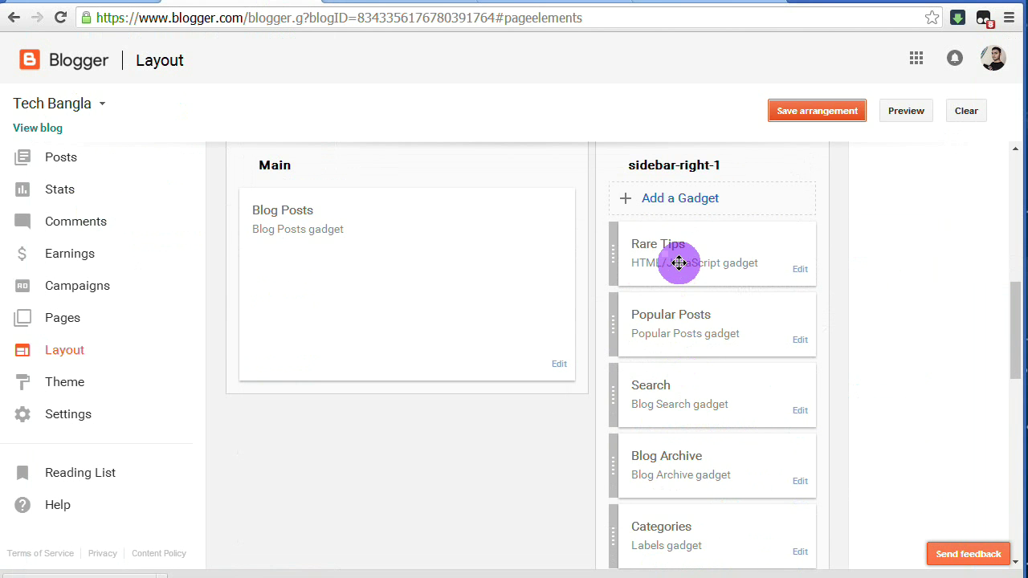
{"action": "mouse_move", "coordinate": [679, 262]}
{"action": "left_mouse_down"}
{"action": "mouse_move", "coordinate": [682, 438]}
{"action": "mouse_move", "coordinate": [670, 271]}
{"action": "mouse_move", "coordinate": [680, 253]}
{"action": "mouse_move", "coordinate": [678, 261]}
{"action": "left_mouse_up"}
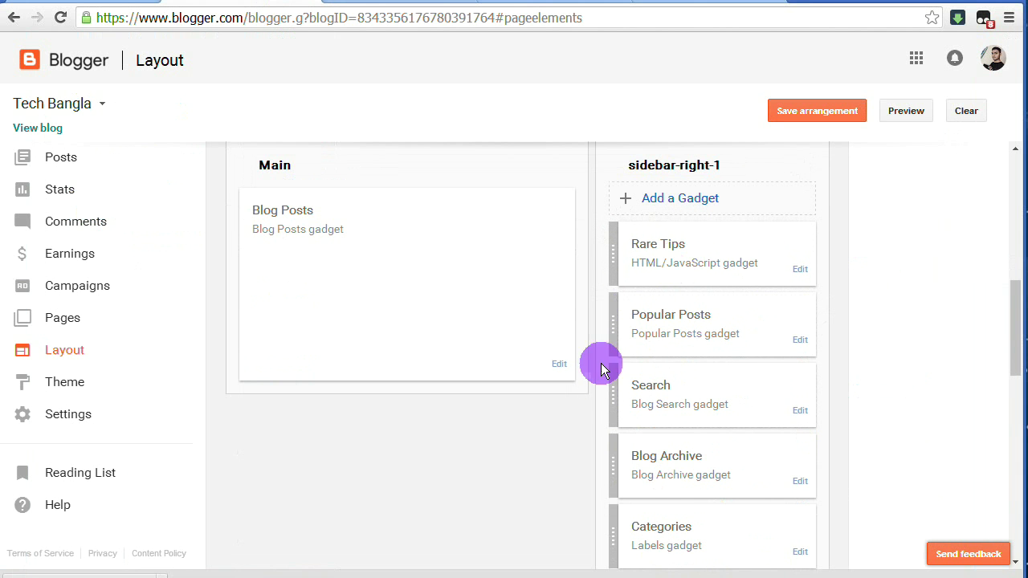
{"action": "scroll", "coordinate": [516, 487], "scroll_direction": "down", "scroll_amount": 2}
{"action": "scroll", "coordinate": [661, 487], "scroll_direction": "down", "scroll_amount": 2}
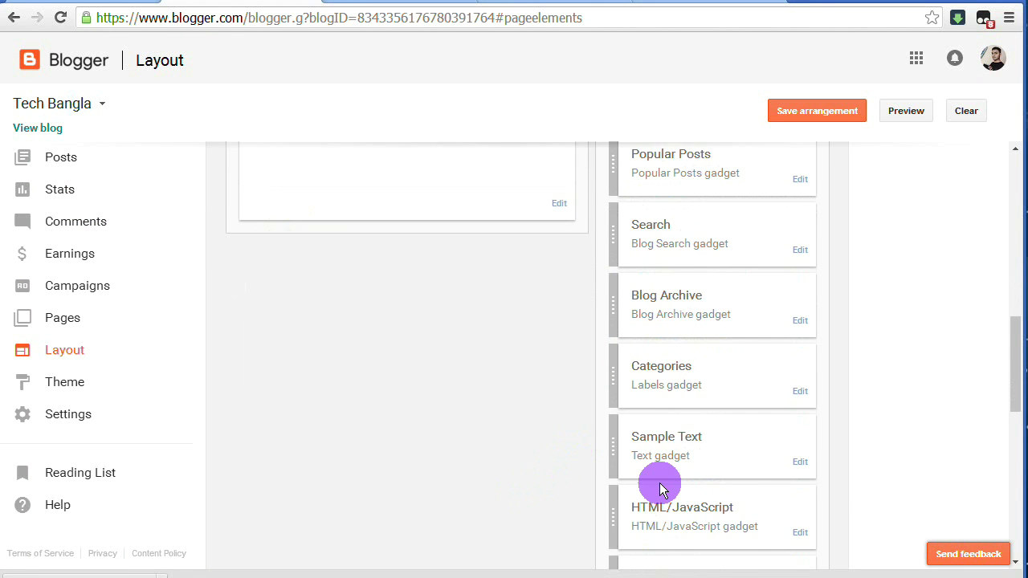
{"action": "scroll", "coordinate": [661, 482], "scroll_direction": "up", "scroll_amount": 3}
{"action": "scroll", "coordinate": [660, 481], "scroll_direction": "down", "scroll_amount": 5}
{"action": "scroll", "coordinate": [659, 481], "scroll_direction": "up", "scroll_amount": 2}
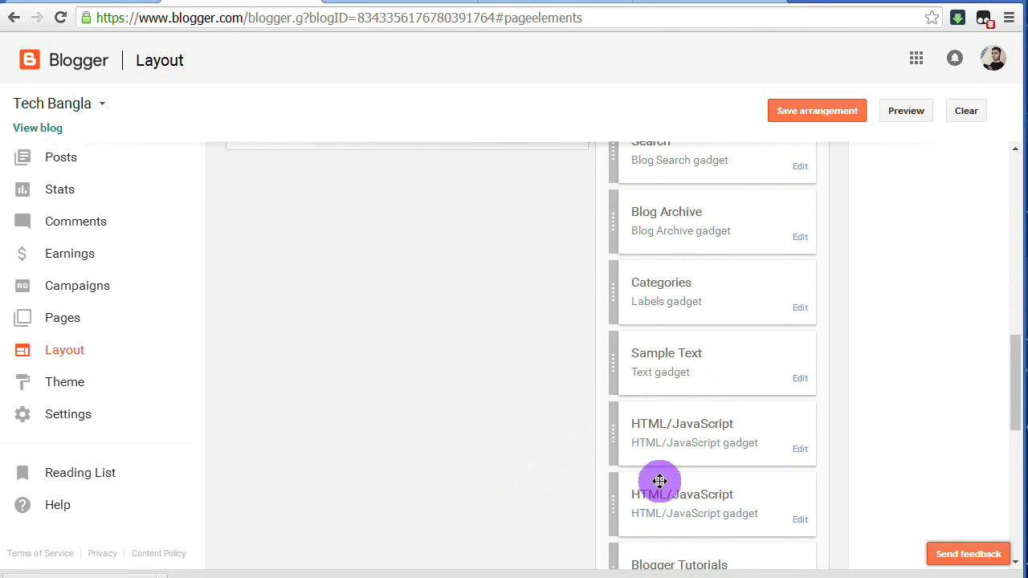
{"action": "scroll", "coordinate": [659, 481], "scroll_direction": "down", "scroll_amount": 3}
{"action": "scroll", "coordinate": [660, 481], "scroll_direction": "up", "scroll_amount": 5}
{"action": "scroll", "coordinate": [659, 480], "scroll_direction": "up", "scroll_amount": 6}
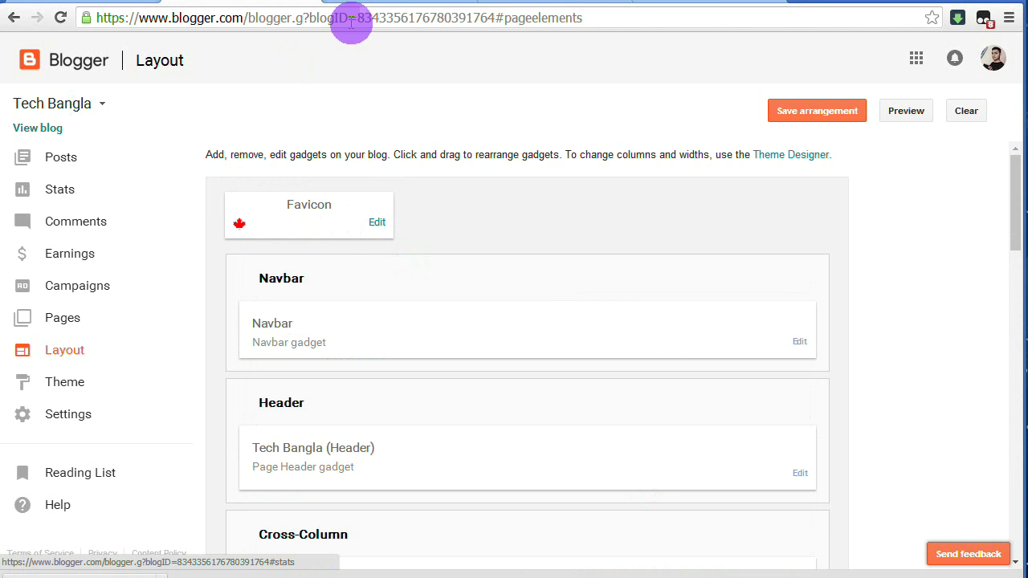
Glance at the blog again, then look over the Tech Bangla YouTube channel's home page.
{"action": "left_click", "coordinate": [391, 3]}
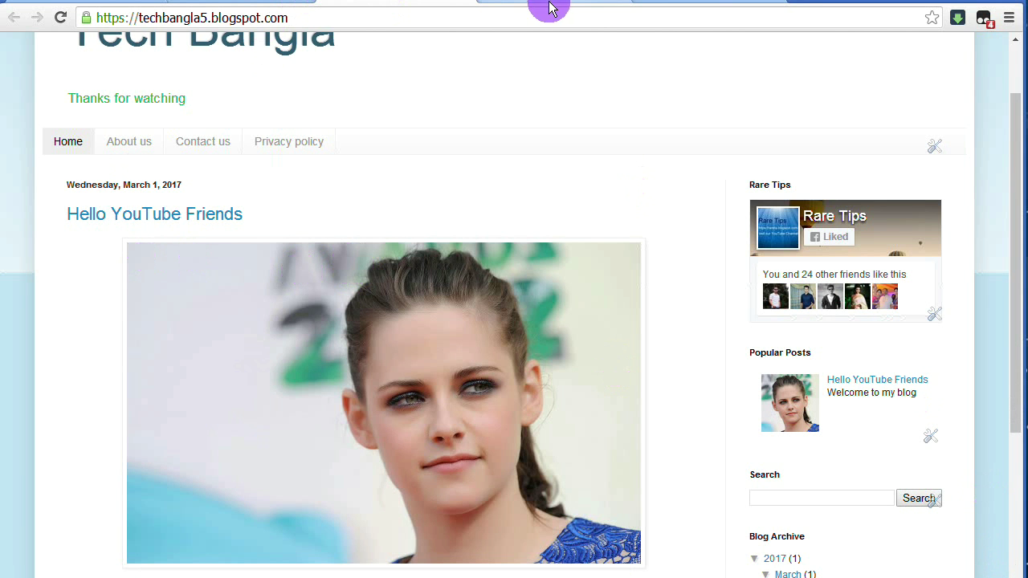
{"action": "left_click", "coordinate": [61, 4]}
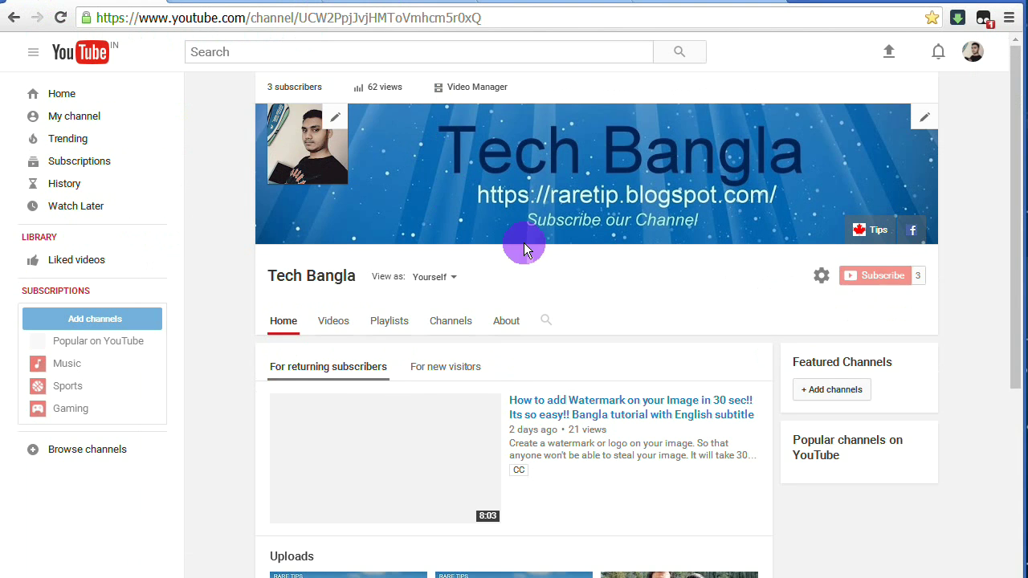
{"action": "scroll", "coordinate": [524, 244], "scroll_direction": "down", "scroll_amount": 1}
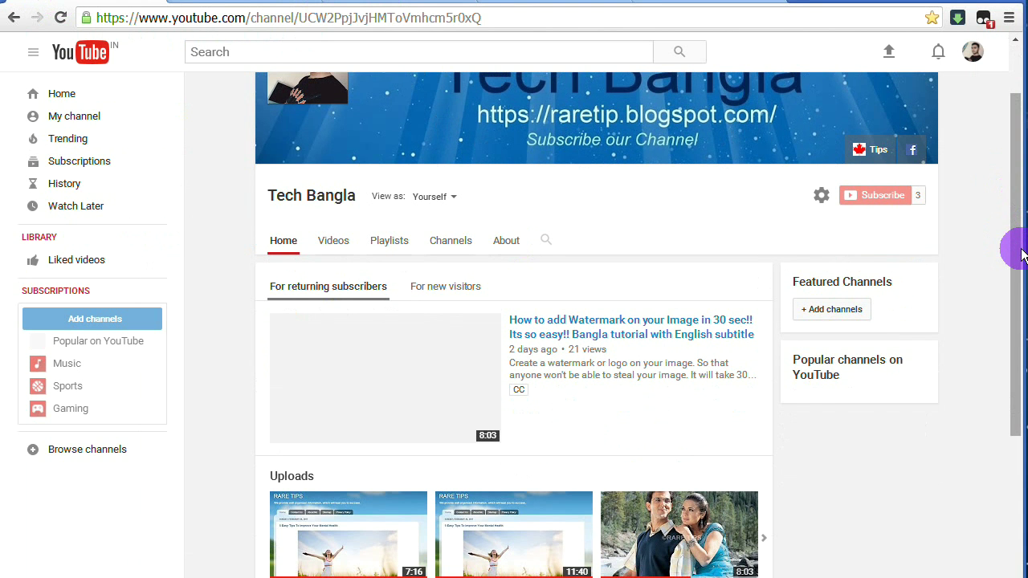
{"action": "left_click_drag", "start_coordinate": [1017, 253], "coordinate": [1013, 222]}
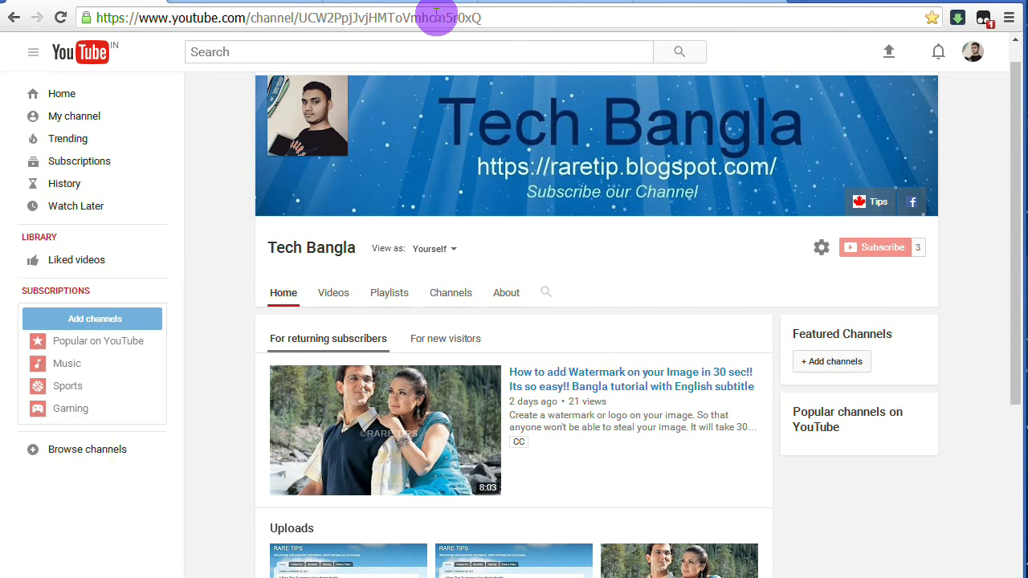
Switch to the Facebook Page Plugin documentation page and open feedburner.google.com in its place.
{"action": "left_click", "coordinate": [698, 3]}
{"action": "left_click", "coordinate": [535, 2]}
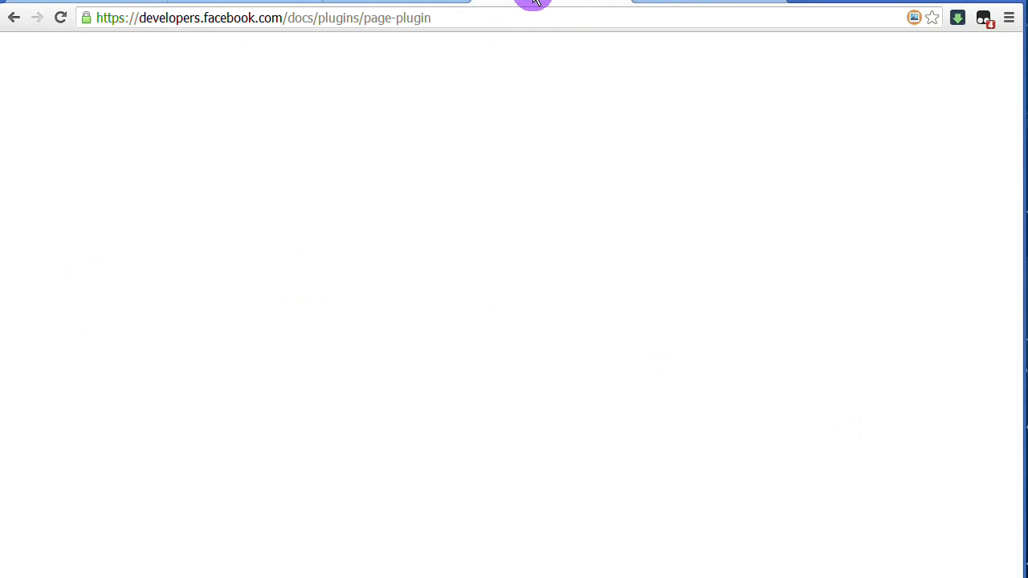
{"action": "left_click", "coordinate": [480, 14]}
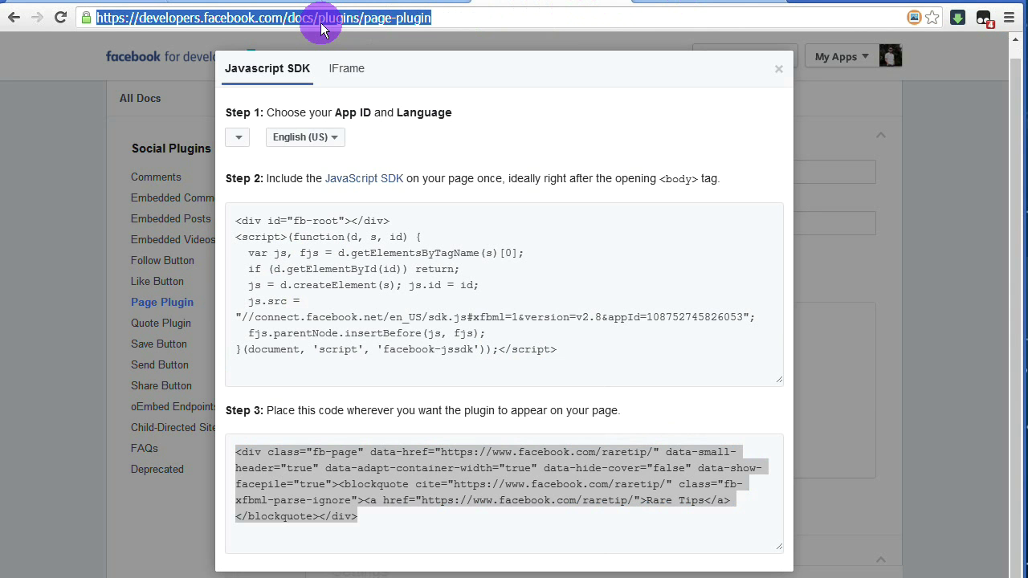
{"action": "type", "text": "feedburner"}
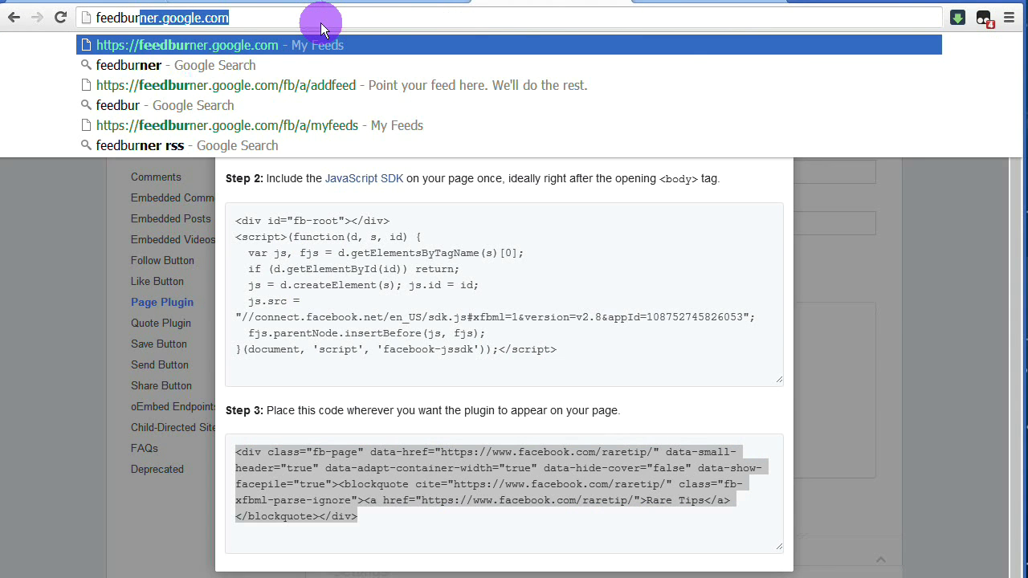
{"action": "type", "text": ".g"}
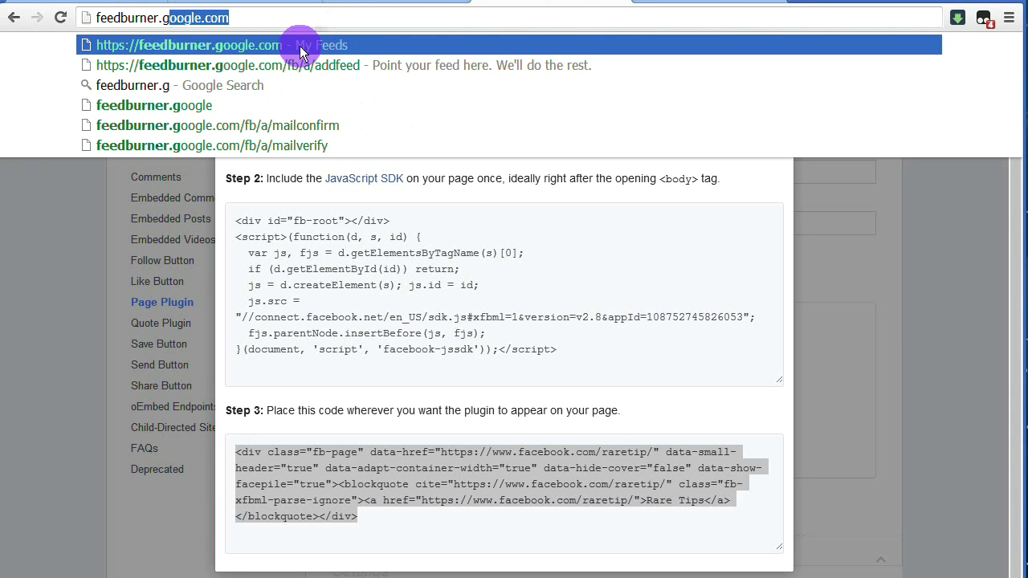
{"action": "left_click", "coordinate": [296, 46]}
{"action": "left_click_drag", "start_coordinate": [302, 16], "coordinate": [102, 36]}
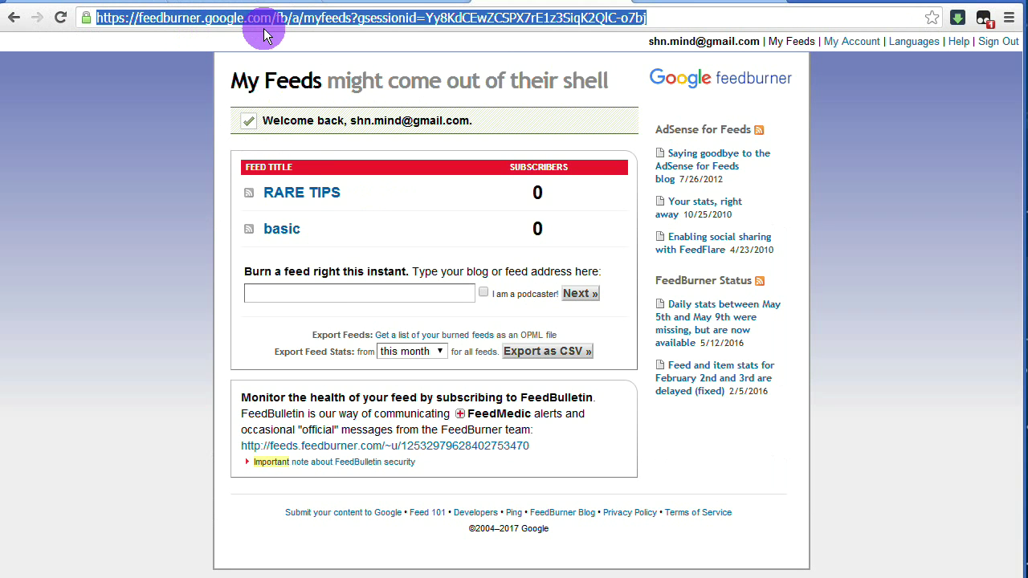
Switch from FeedBurner to the Tech Bangla blog and copy its web address.
{"action": "left_click", "coordinate": [280, 290]}
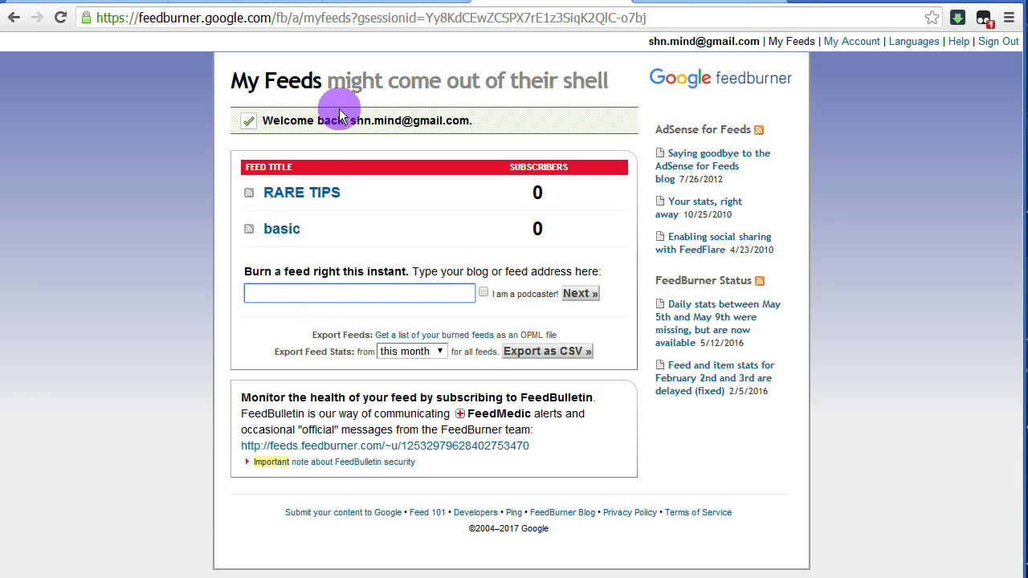
{"action": "left_click", "coordinate": [442, 4]}
{"action": "left_click", "coordinate": [118, 16]}
{"action": "left_click", "coordinate": [305, 17]}
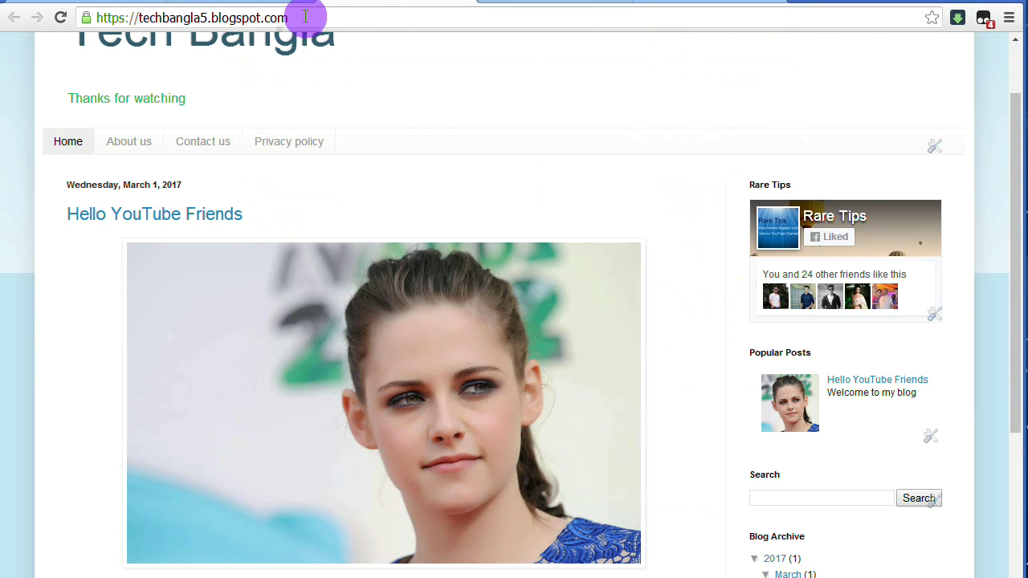
{"action": "left_click_drag", "start_coordinate": [313, 16], "coordinate": [111, 18]}
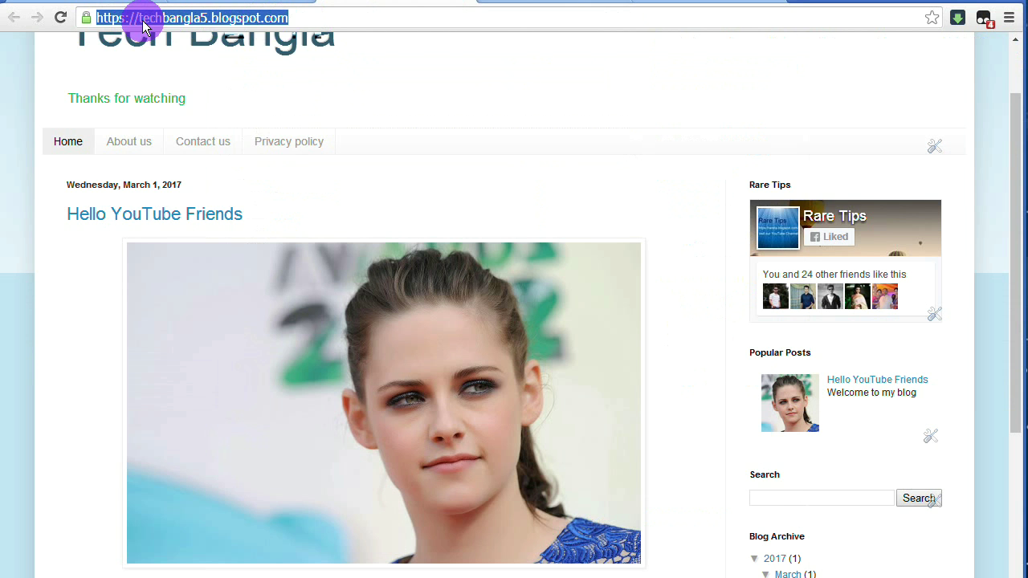
{"action": "right_click", "coordinate": [143, 26]}
{"action": "left_click", "coordinate": [173, 71]}
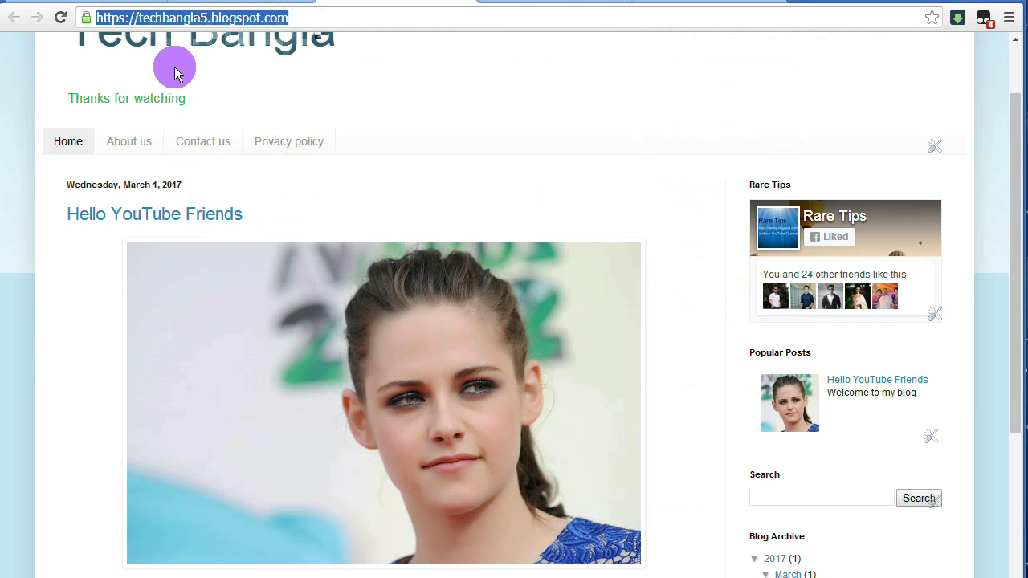
{"action": "left_click", "coordinate": [338, 5]}
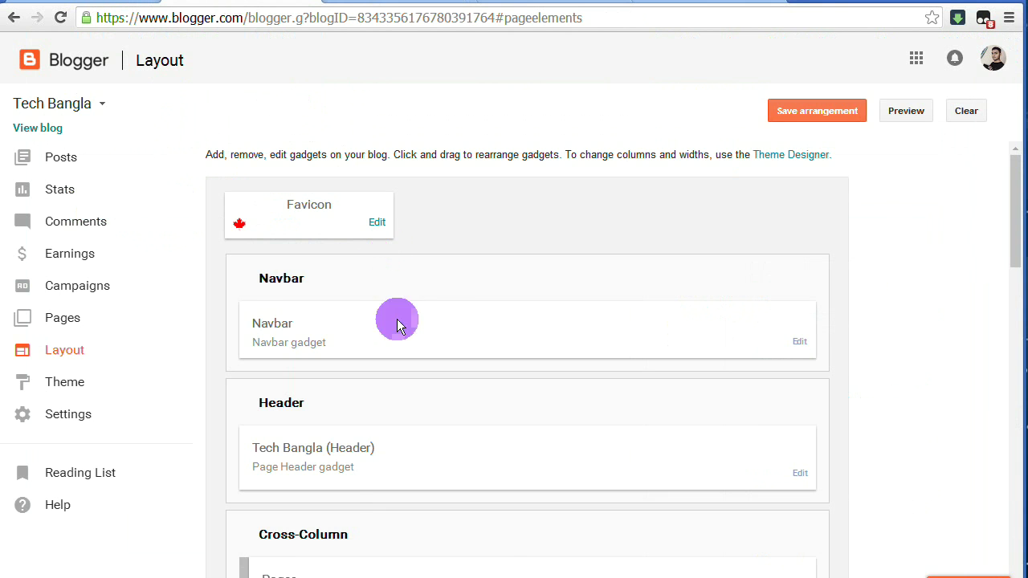
{"action": "left_click", "coordinate": [515, 3]}
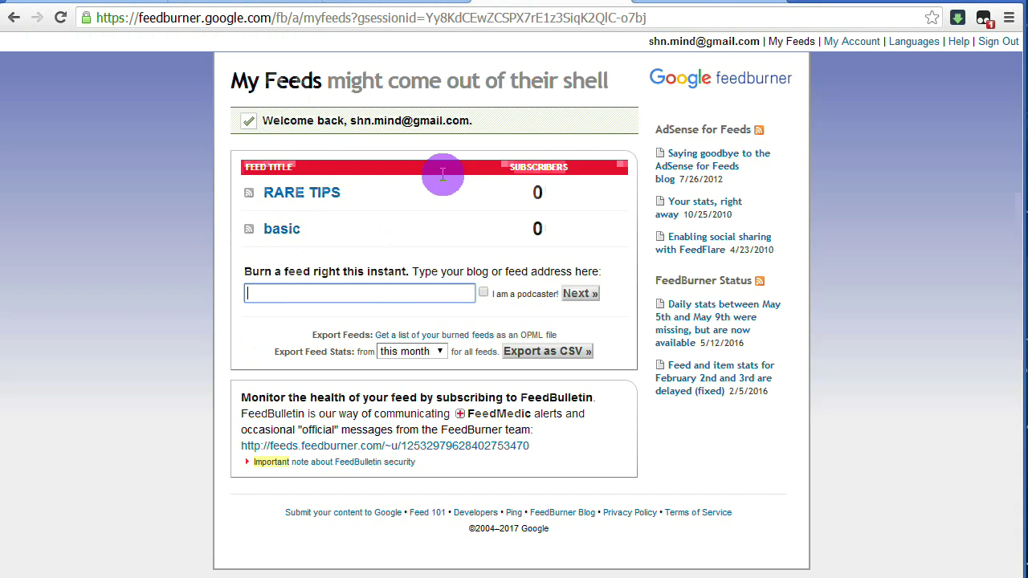
{"action": "right_click", "coordinate": [291, 291]}
{"action": "left_click", "coordinate": [338, 374]}
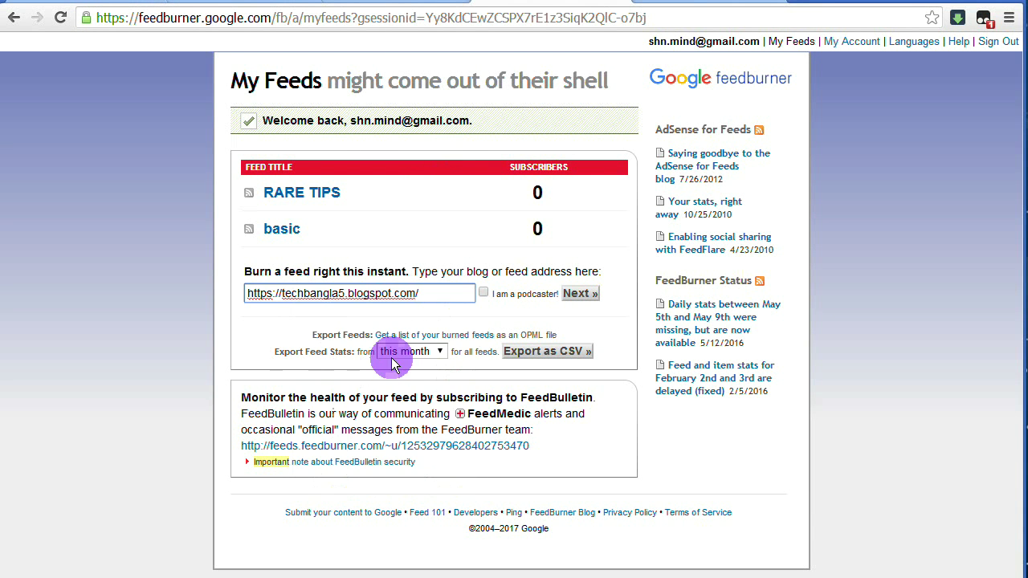
{"action": "left_click", "coordinate": [580, 294]}
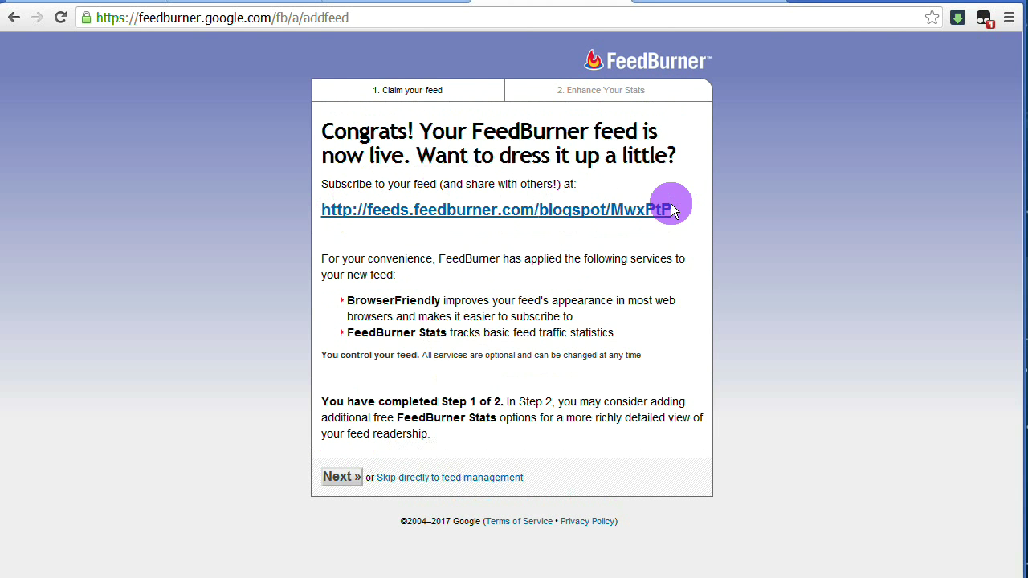
Copy the new FeedBurner feed's address and continue past the feed traffic statistics options to finish the setup.
{"action": "left_click_drag", "start_coordinate": [680, 210], "coordinate": [321, 211]}
{"action": "right_click", "coordinate": [395, 213]}
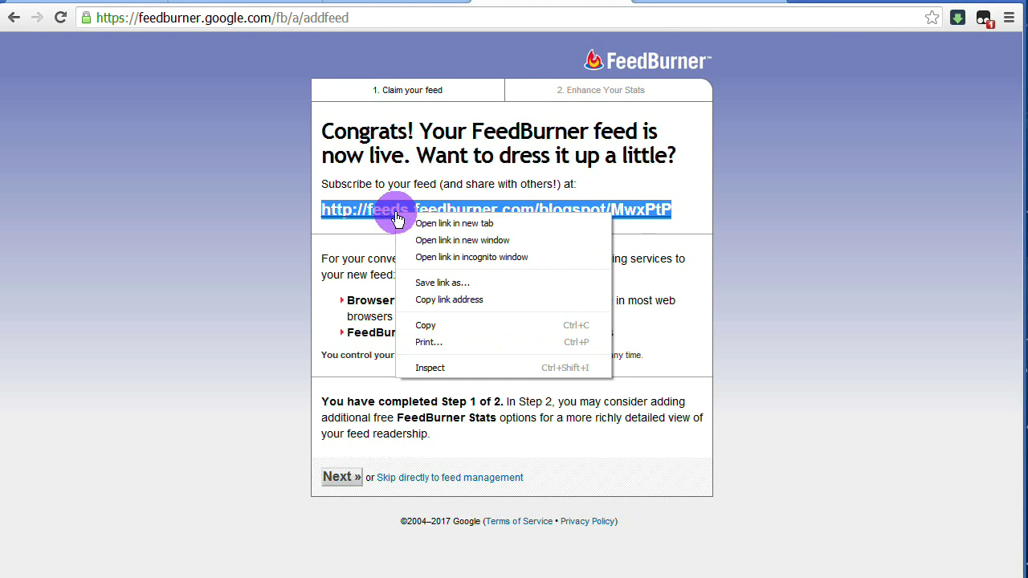
{"action": "left_click", "coordinate": [430, 325]}
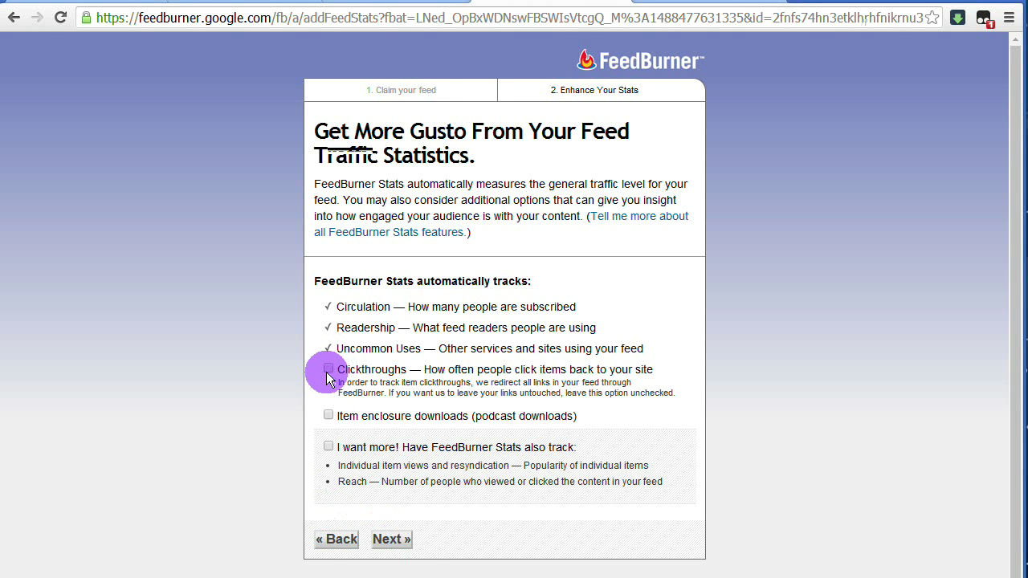
{"action": "left_click", "coordinate": [389, 538]}
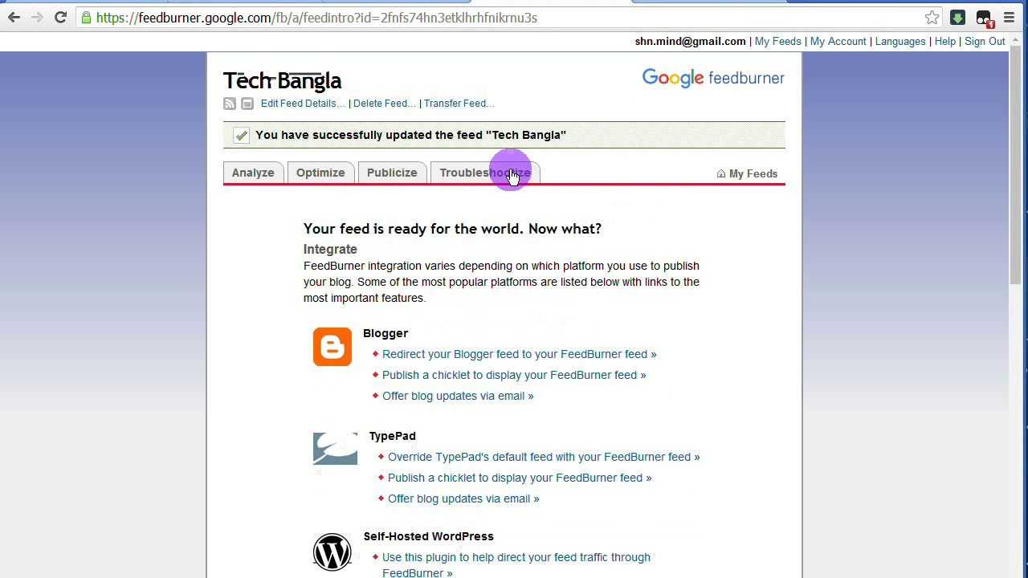
Switch from FeedBurner to the Blogger layout page and start adding a gadget to the sidebar-right-1 section.
{"action": "left_click", "coordinate": [233, 3]}
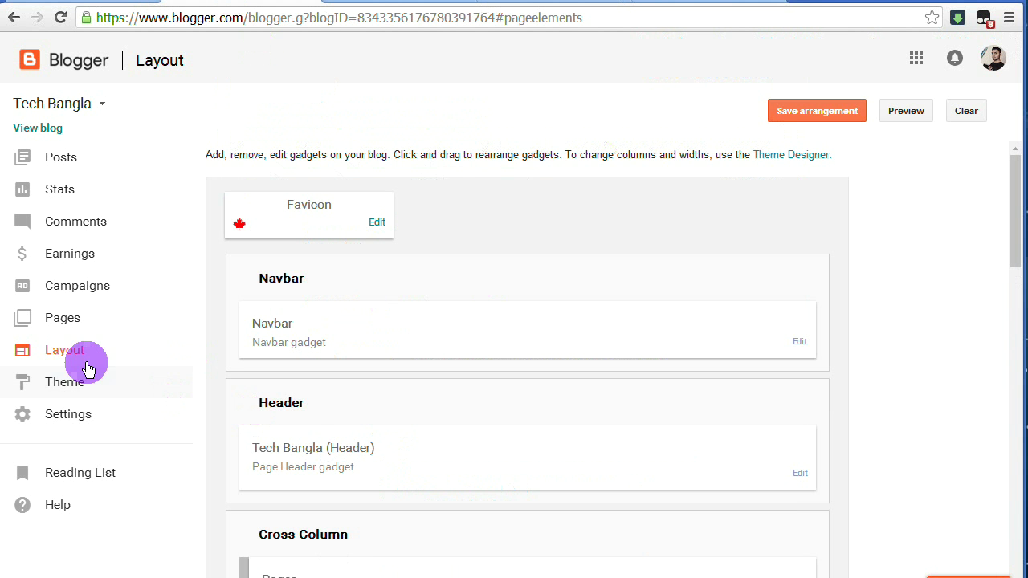
{"action": "scroll", "coordinate": [195, 346], "scroll_direction": "down", "scroll_amount": 3}
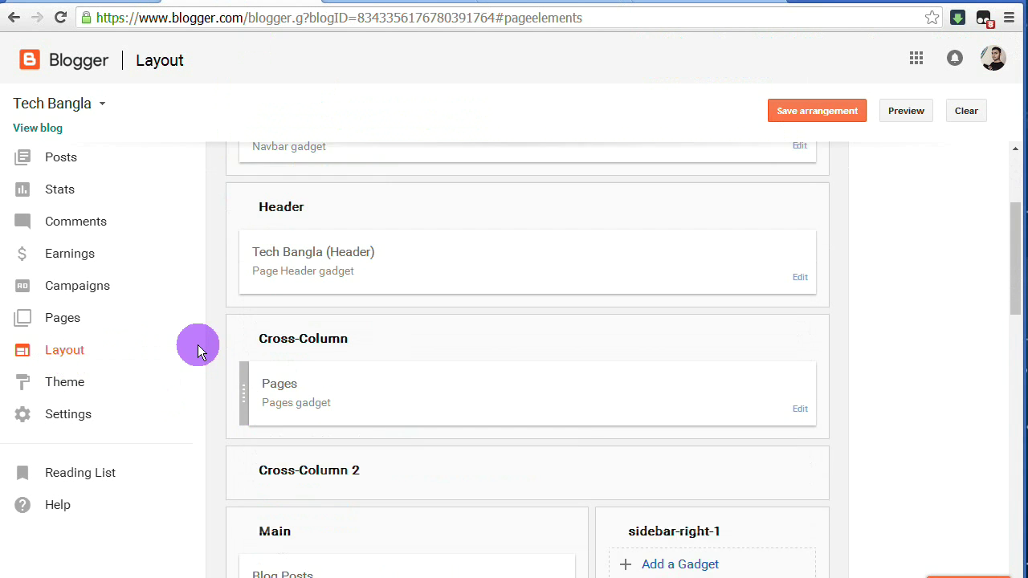
{"action": "scroll", "coordinate": [490, 351], "scroll_direction": "down", "scroll_amount": 3}
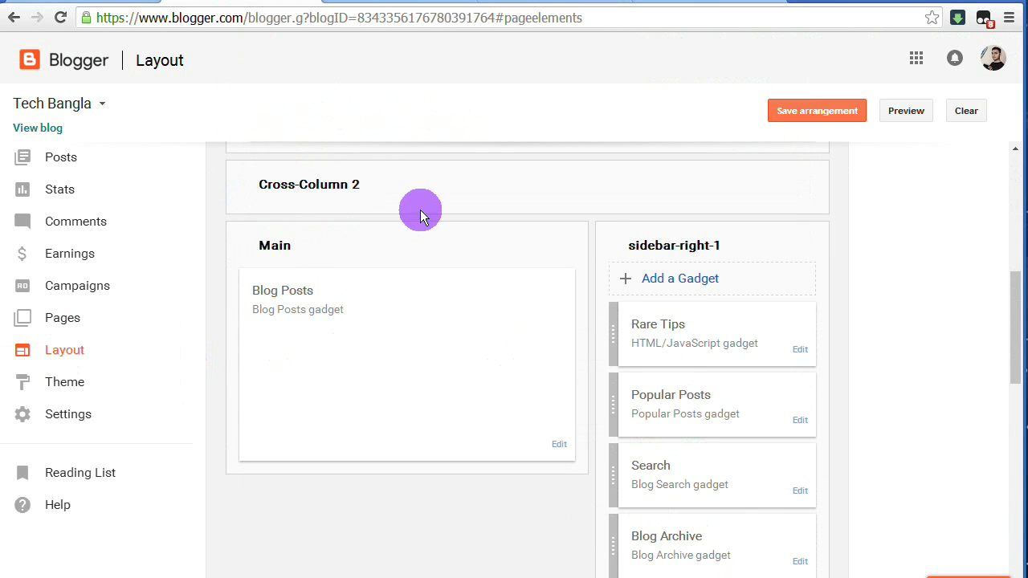
{"action": "left_click", "coordinate": [649, 282]}
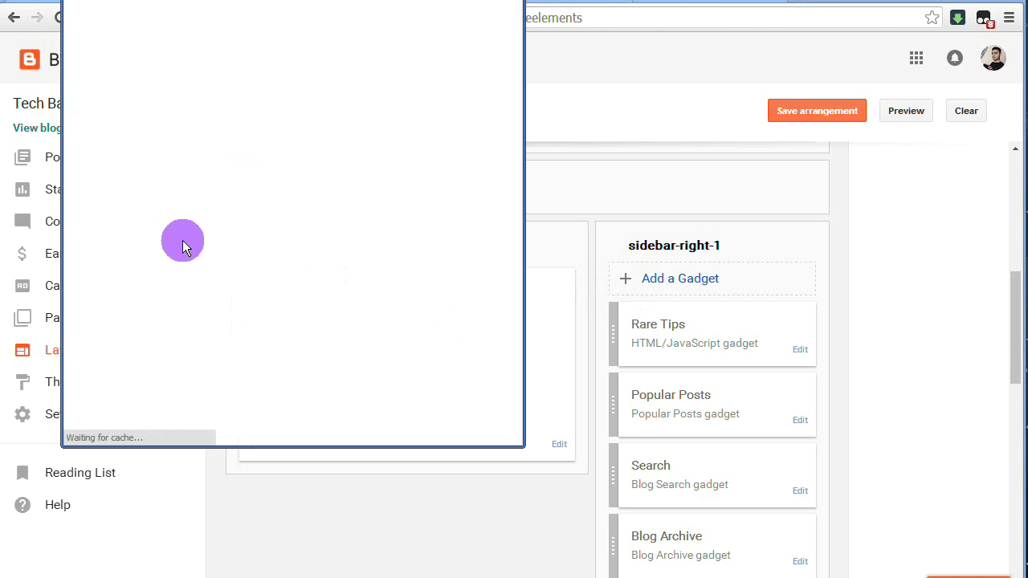
Look through the list of basic Blogger gadgets for one that lets visitors subscribe to the blog.
{"action": "scroll", "coordinate": [285, 219], "scroll_direction": "down", "scroll_amount": 3}
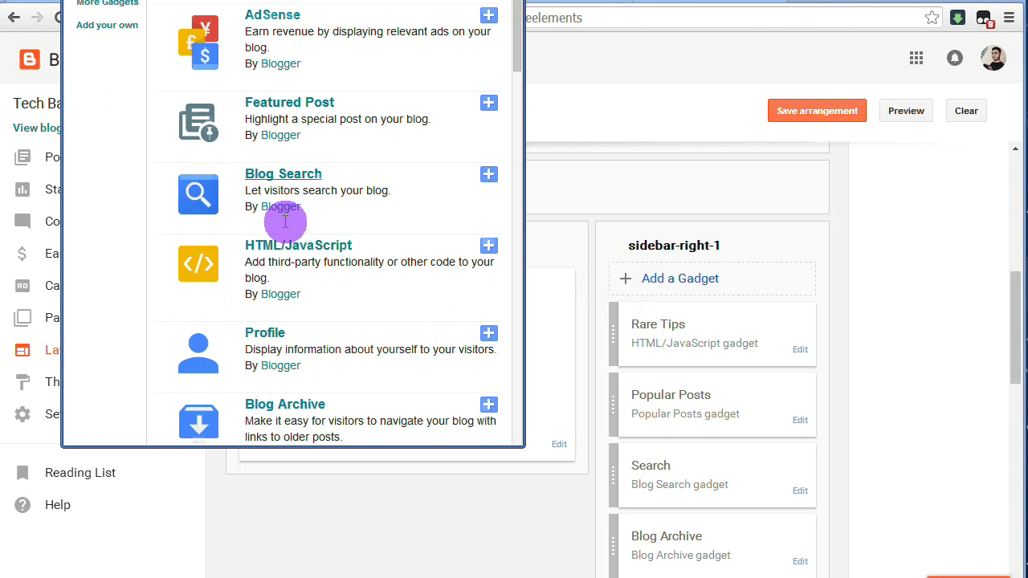
{"action": "scroll", "coordinate": [285, 218], "scroll_direction": "down", "scroll_amount": 6}
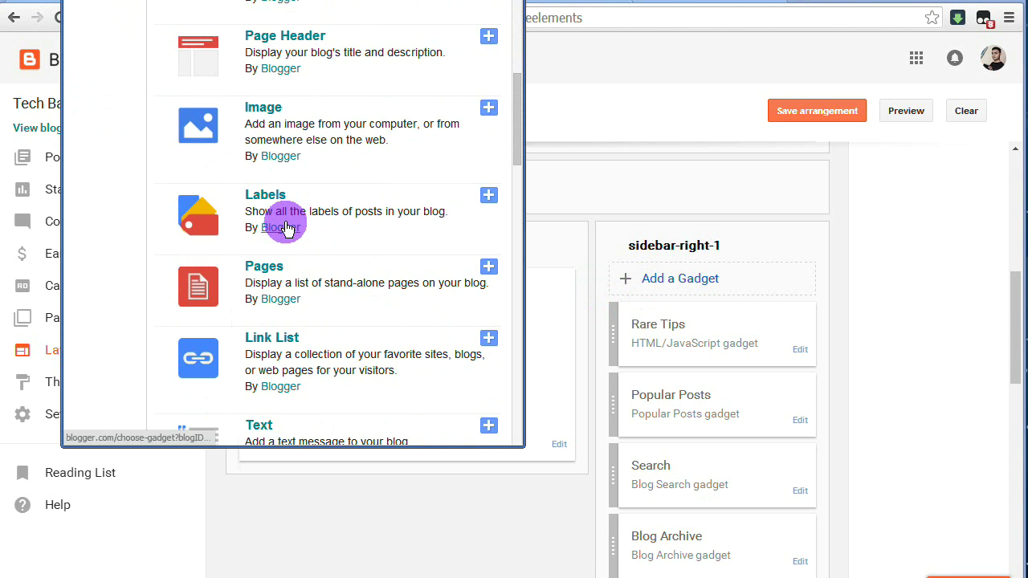
{"action": "left_click_drag", "start_coordinate": [313, 0], "coordinate": [341, 2]}
{"action": "scroll", "coordinate": [447, 245], "scroll_direction": "down", "scroll_amount": 6}
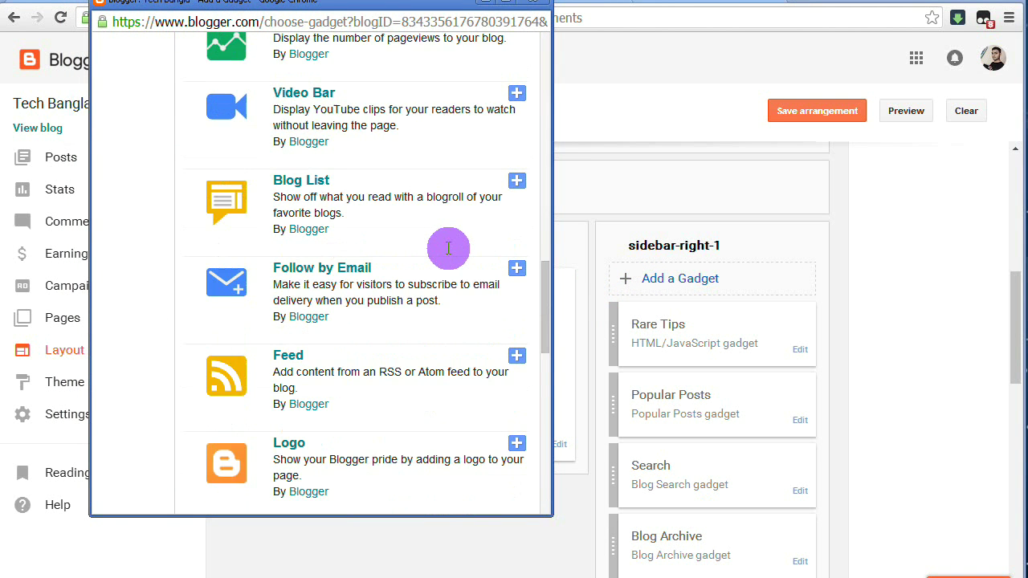
{"action": "scroll", "coordinate": [448, 249], "scroll_direction": "down", "scroll_amount": 1}
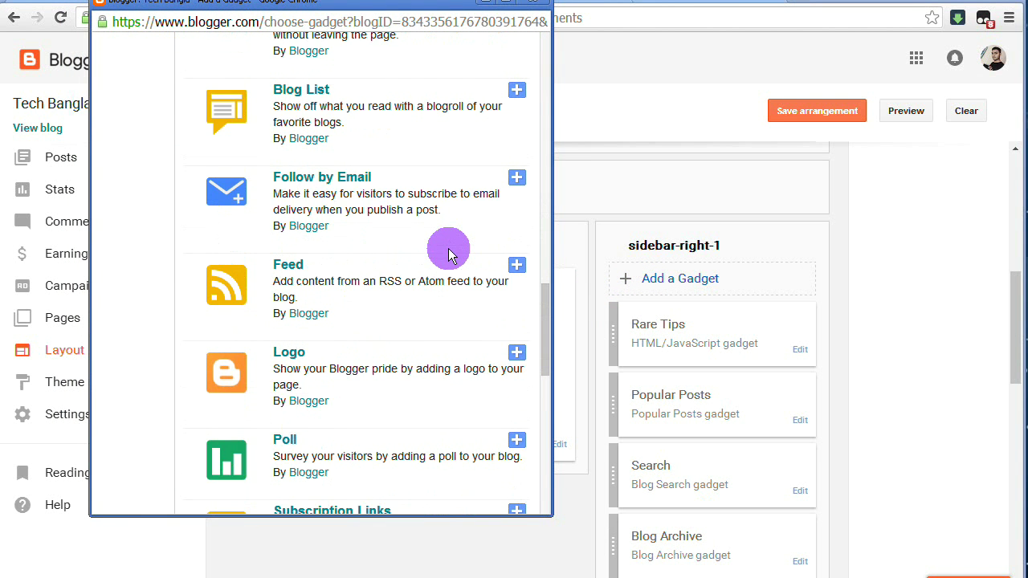
{"action": "scroll", "coordinate": [449, 251], "scroll_direction": "up", "scroll_amount": 4}
{"action": "scroll", "coordinate": [448, 254], "scroll_direction": "up", "scroll_amount": 7}
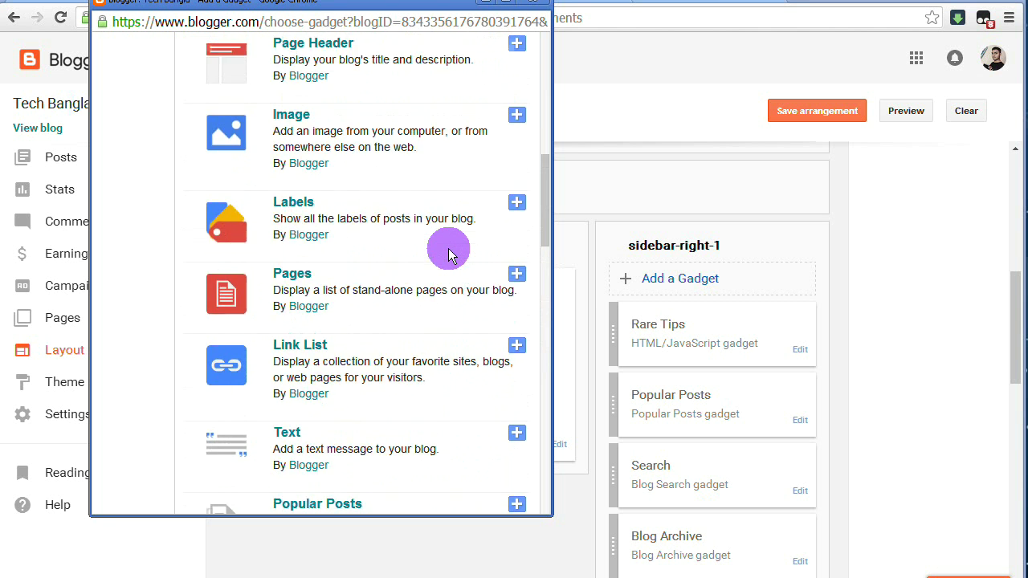
{"action": "scroll", "coordinate": [449, 252], "scroll_direction": "up", "scroll_amount": 1}
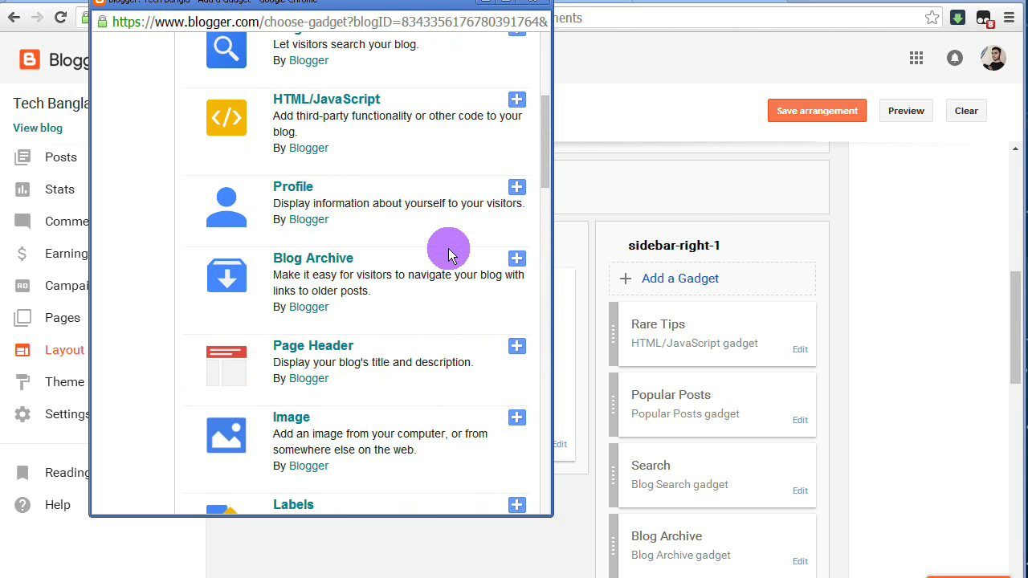
{"action": "scroll", "coordinate": [326, 321], "scroll_direction": "up", "scroll_amount": 3}
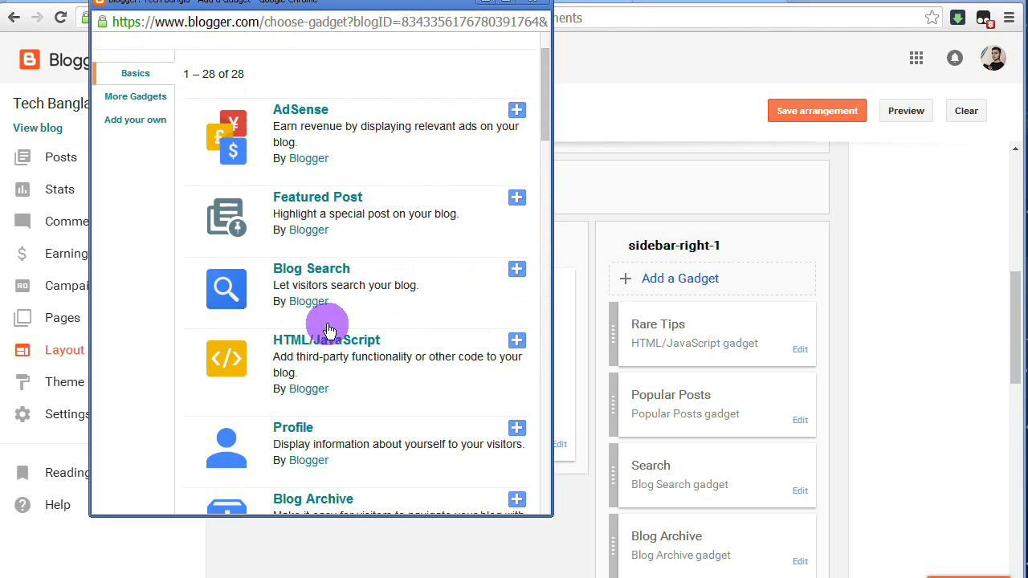
{"action": "scroll", "coordinate": [368, 326], "scroll_direction": "down", "scroll_amount": 5}
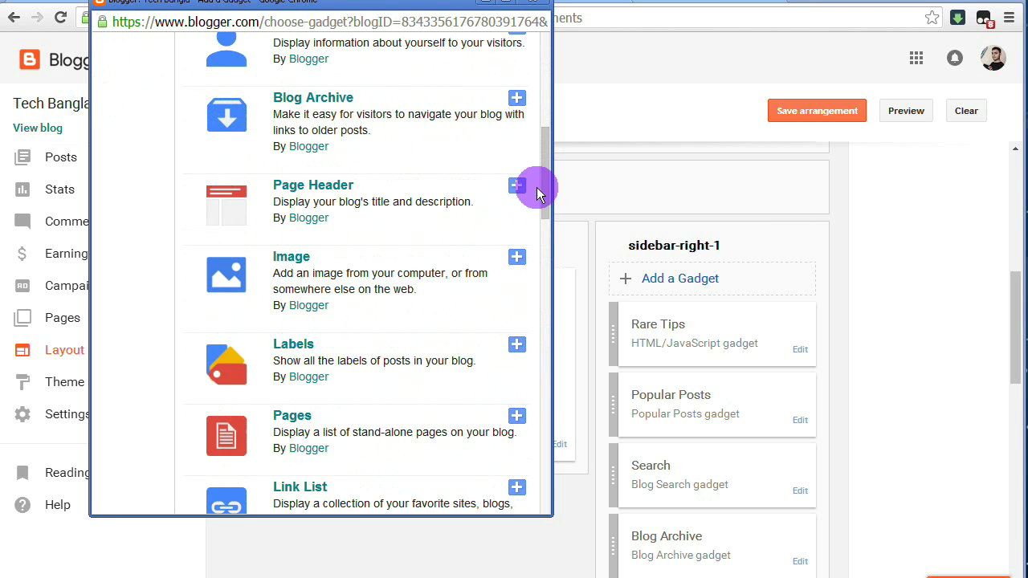
{"action": "left_click_drag", "start_coordinate": [538, 193], "coordinate": [543, 502]}
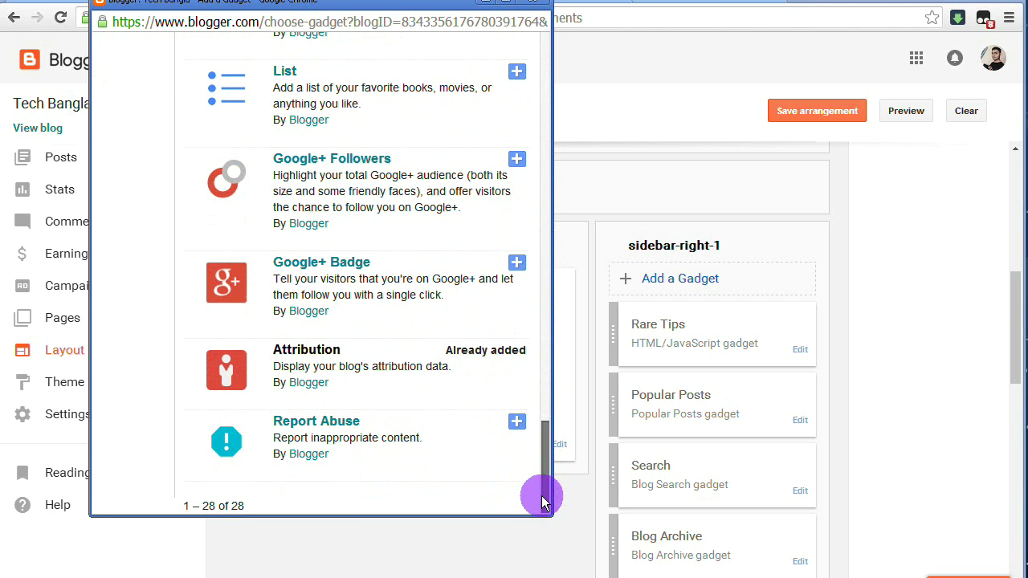
{"action": "scroll", "coordinate": [420, 436], "scroll_direction": "up", "scroll_amount": 4}
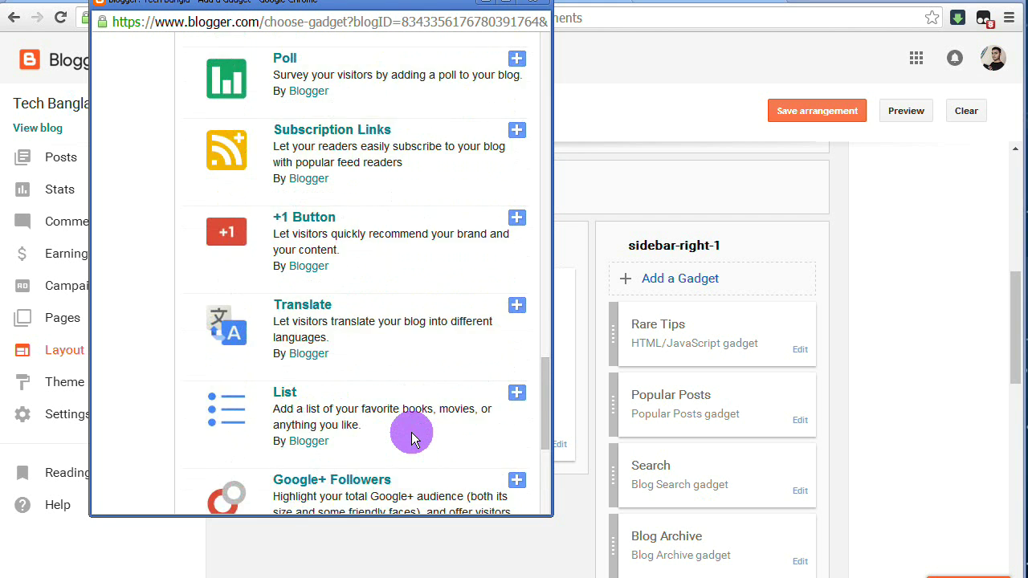
{"action": "scroll", "coordinate": [411, 438], "scroll_direction": "up", "scroll_amount": 3}
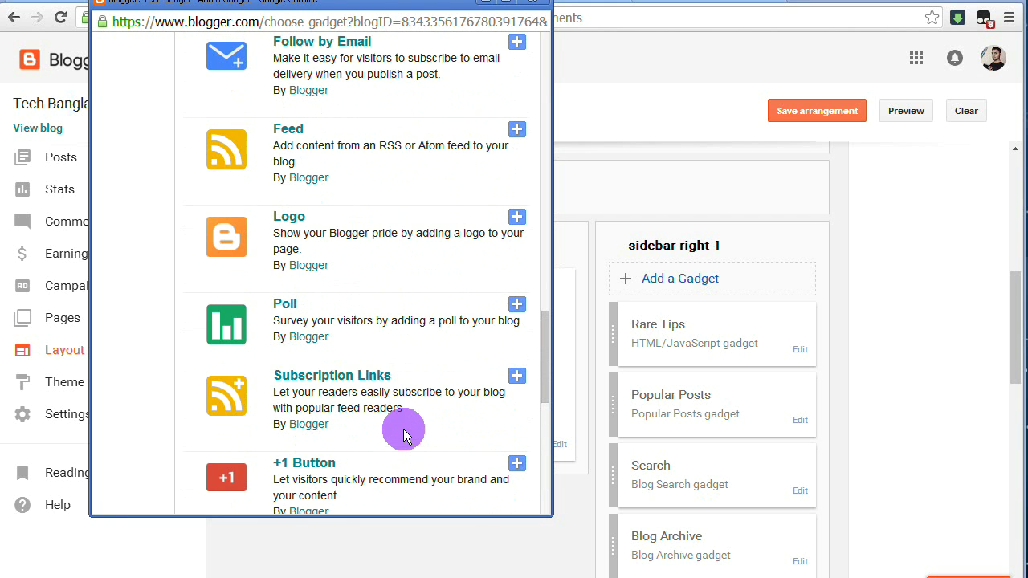
{"action": "scroll", "coordinate": [404, 435], "scroll_direction": "up", "scroll_amount": 1}
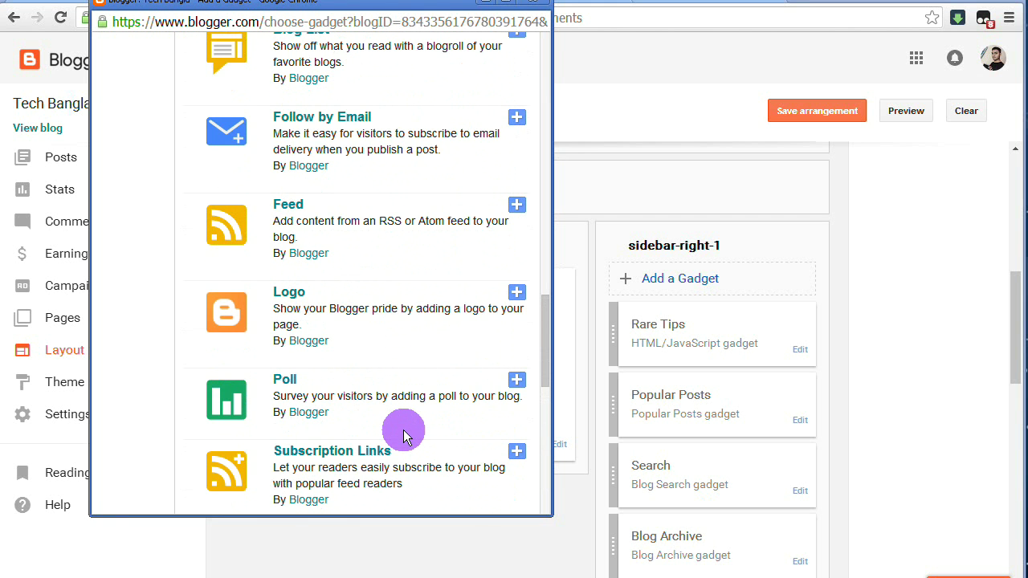
Back out of the Subscription Links gadget, choose Follow by Email instead and check its FeedBurner URL.
{"action": "left_click", "coordinate": [356, 456]}
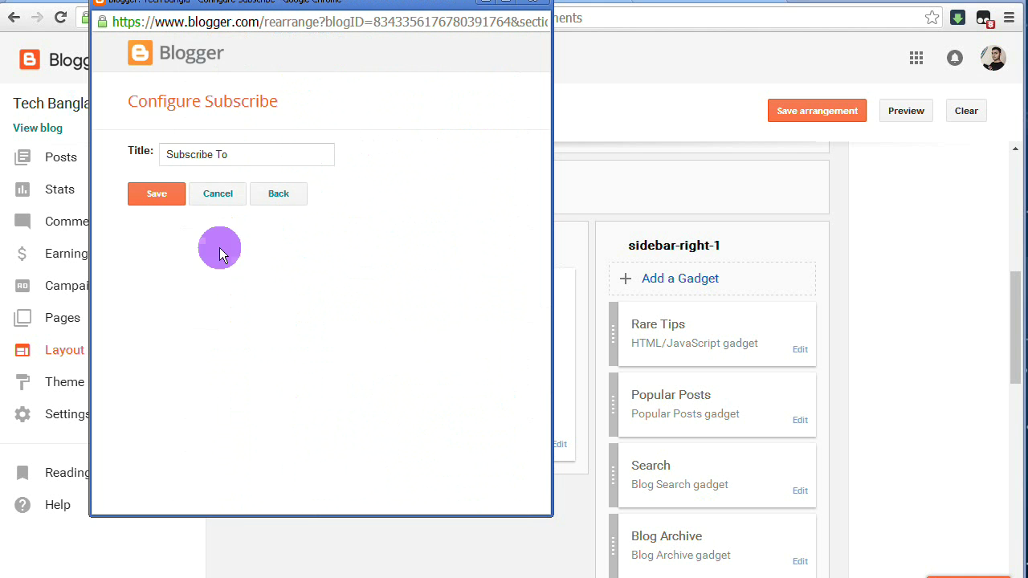
{"action": "left_click", "coordinate": [269, 199]}
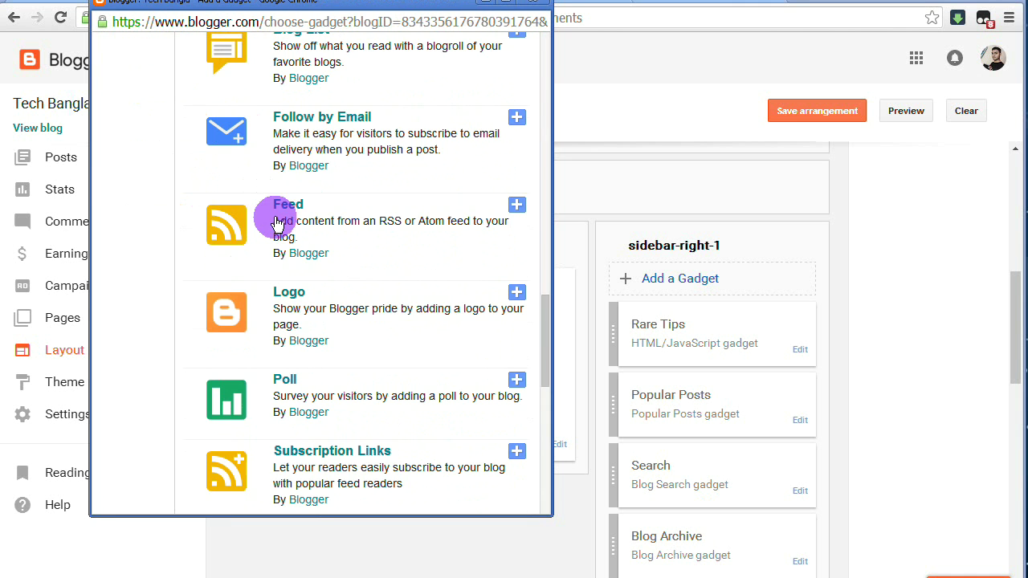
{"action": "left_click", "coordinate": [328, 119]}
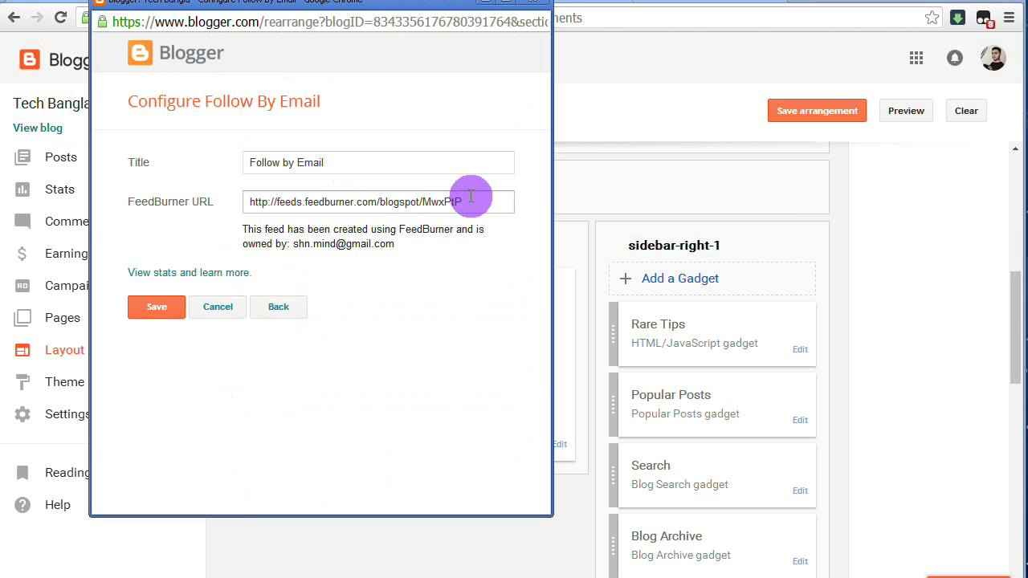
{"action": "left_click_drag", "start_coordinate": [437, 3], "coordinate": [438, 31]}
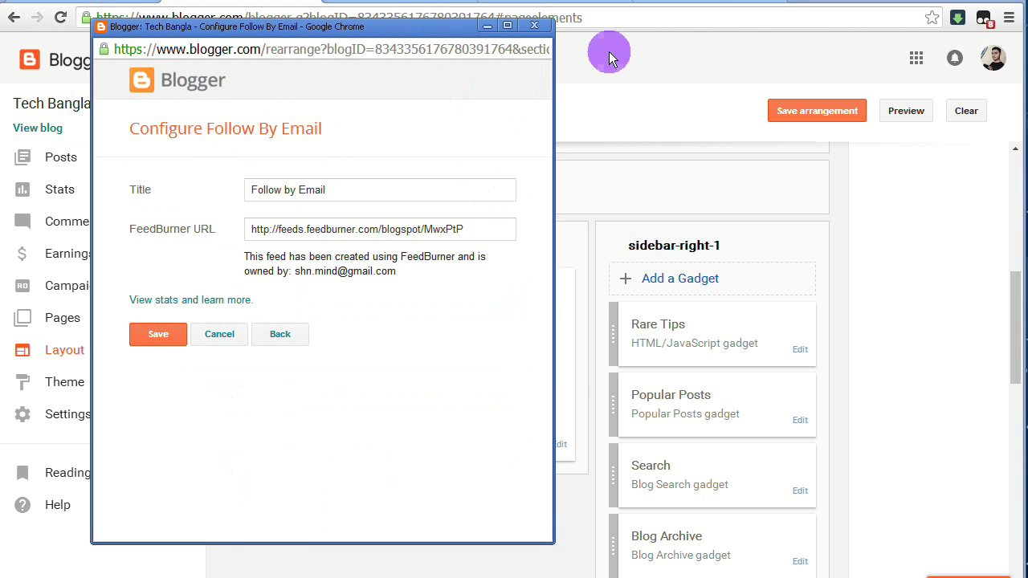
{"action": "left_click", "coordinate": [480, 226]}
{"action": "left_click_drag", "start_coordinate": [481, 226], "coordinate": [253, 230]}
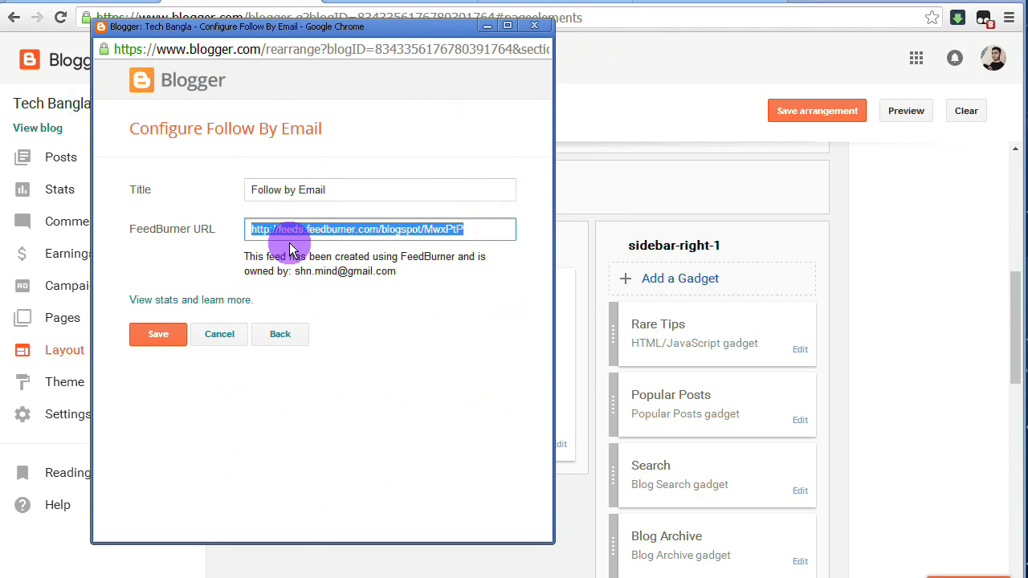
Title the Follow by Email gadget "Subscribe by Email", save it and save the layout arrangement.
{"action": "left_click", "coordinate": [279, 189]}
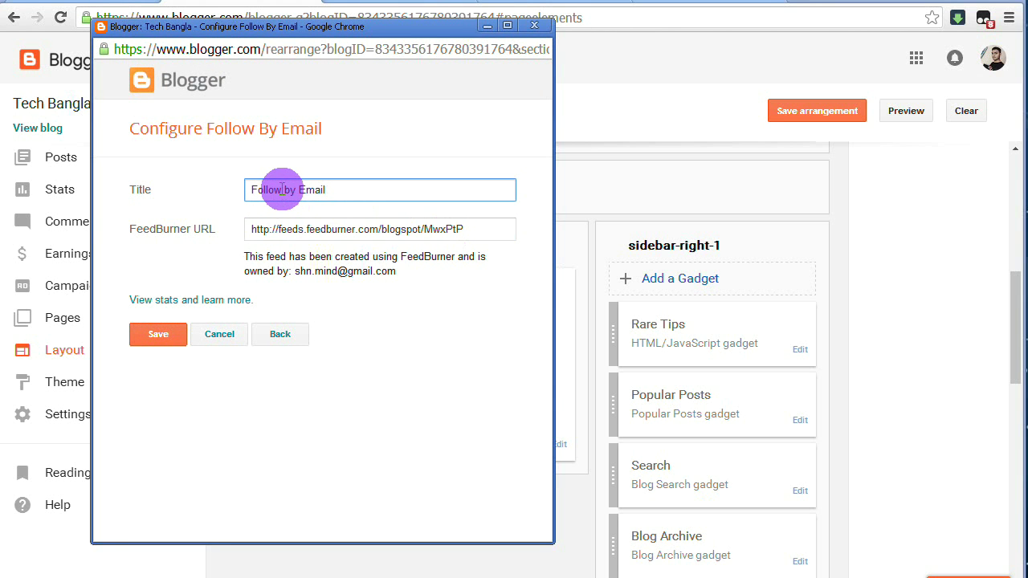
{"action": "left_click_drag", "start_coordinate": [283, 190], "coordinate": [223, 190]}
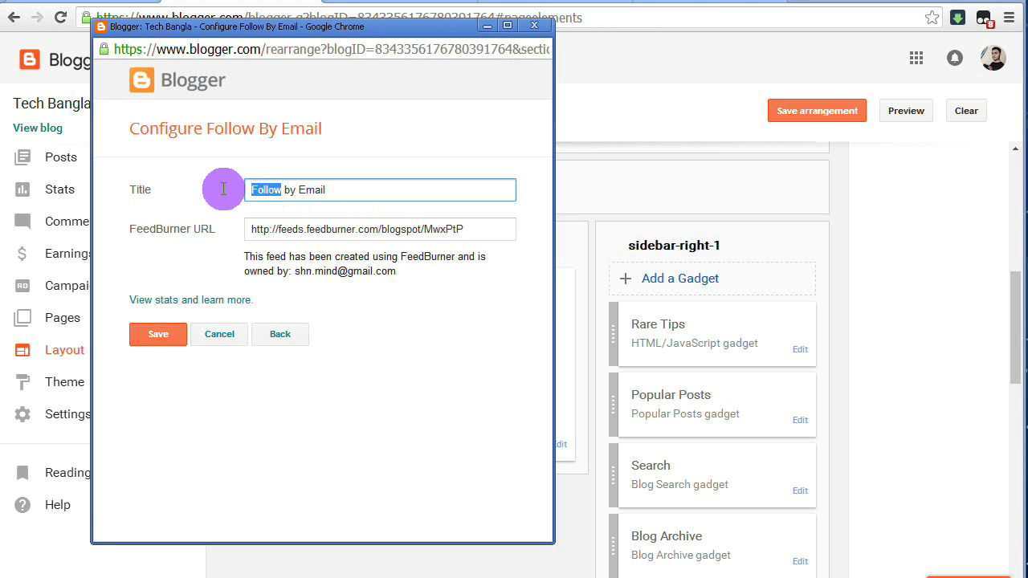
{"action": "type", "text": "Subscribe"}
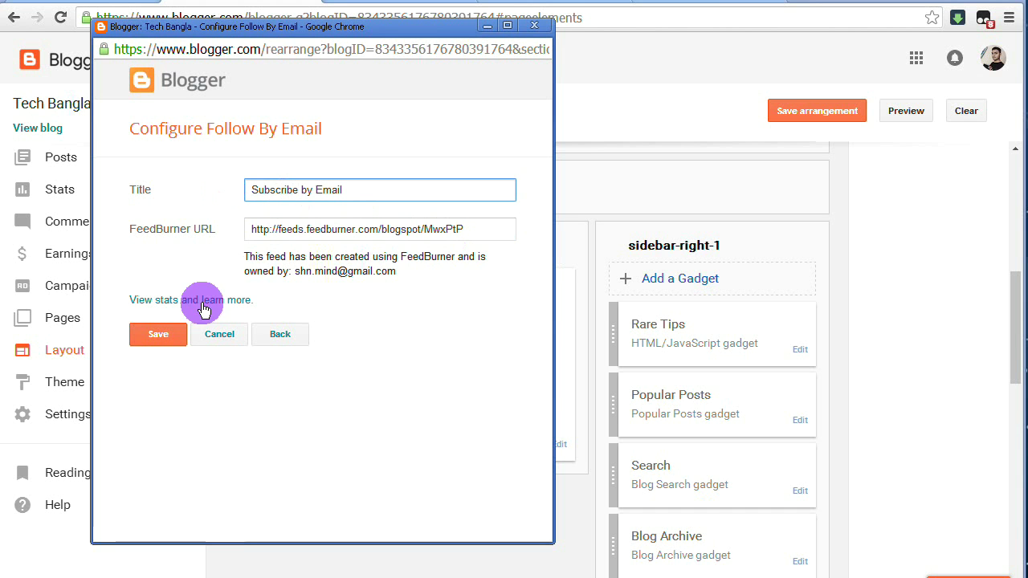
{"action": "left_click", "coordinate": [157, 339]}
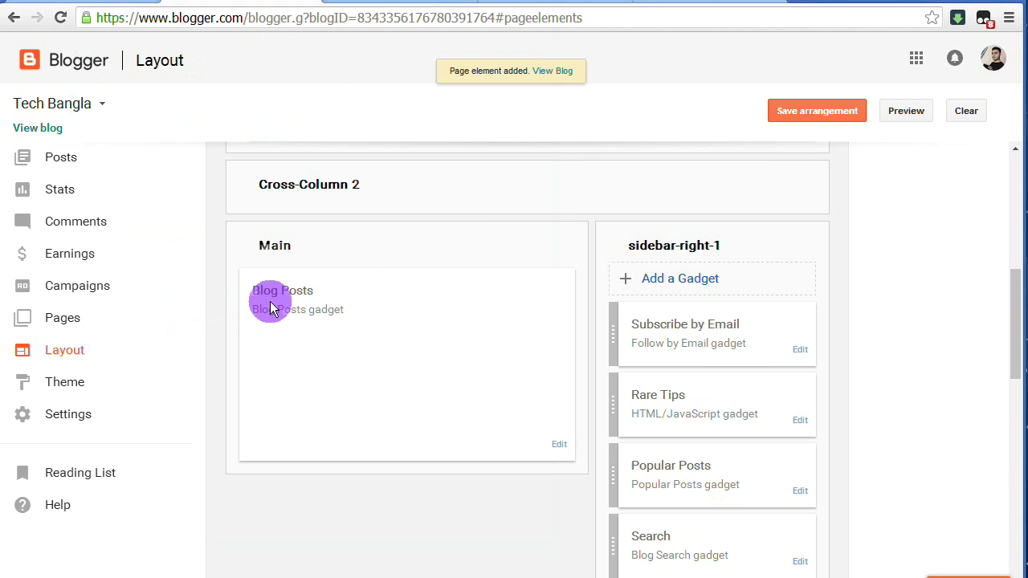
{"action": "left_click", "coordinate": [813, 118]}
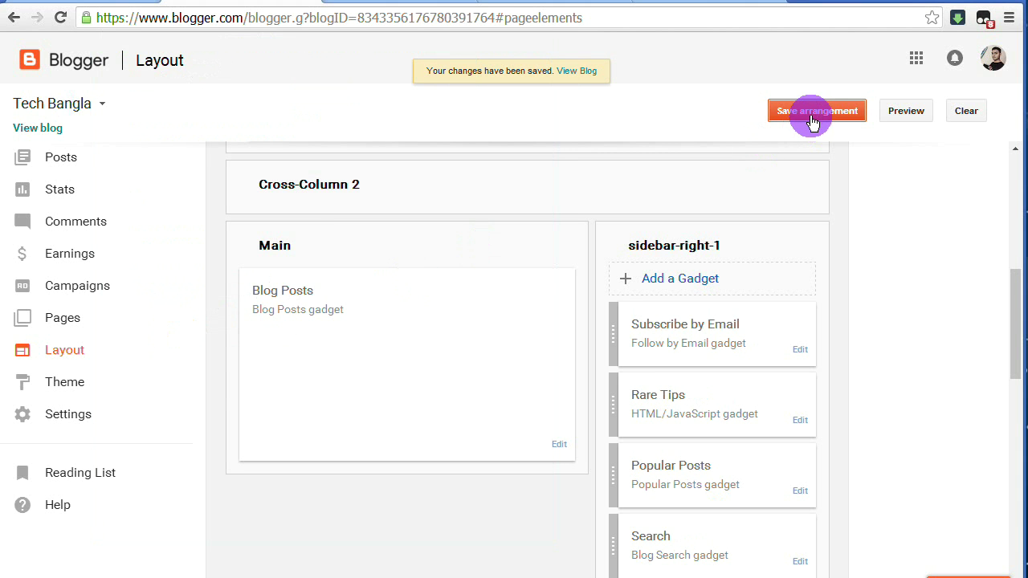
Reload the live Tech Bangla blog and examine the Subscribe by Email form in its sidebar.
{"action": "left_click", "coordinate": [376, 2]}
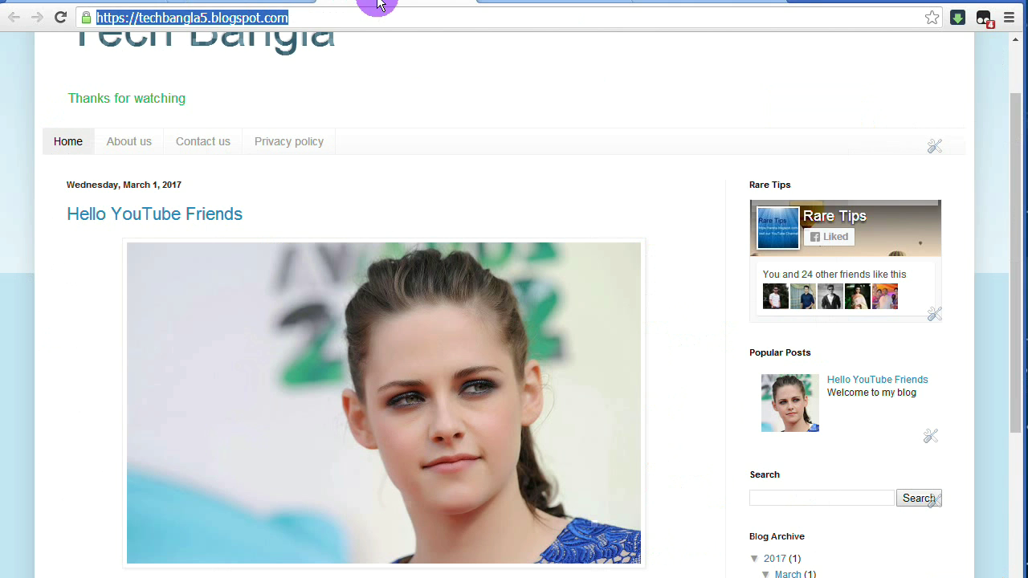
{"action": "left_click", "coordinate": [60, 18]}
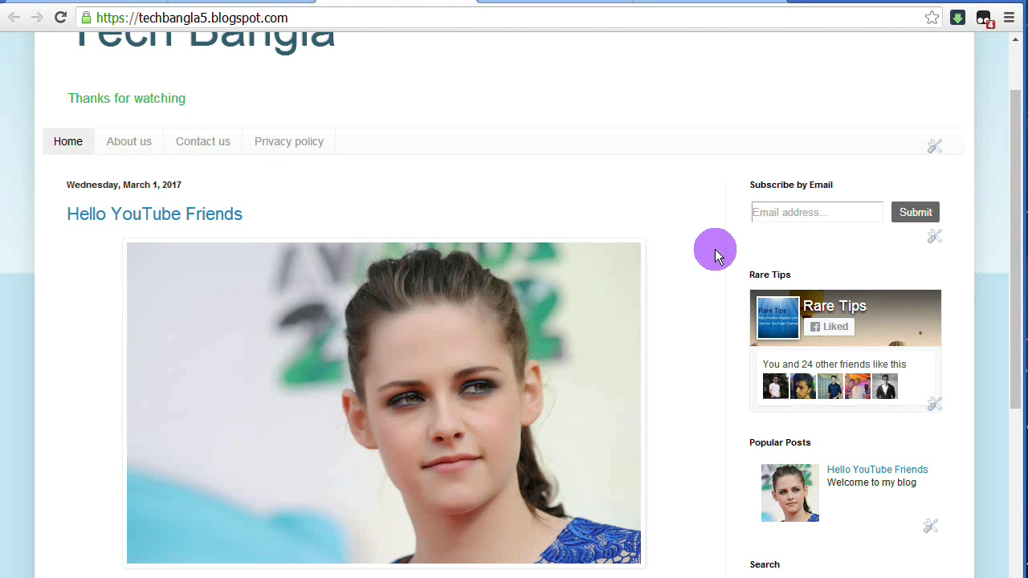
{"action": "left_click", "coordinate": [793, 213]}
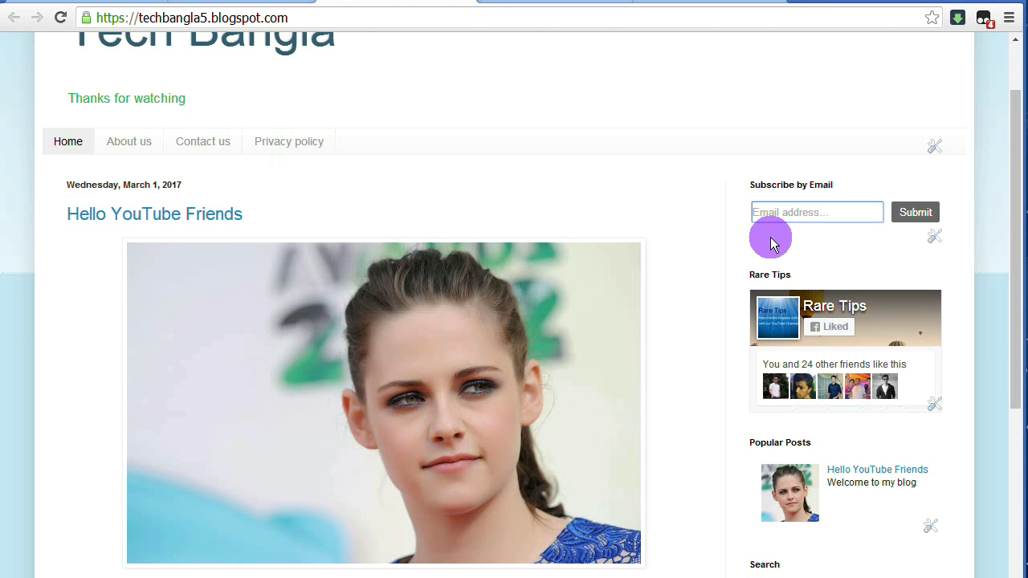
{"action": "scroll", "coordinate": [764, 325], "scroll_direction": "up", "scroll_amount": 1}
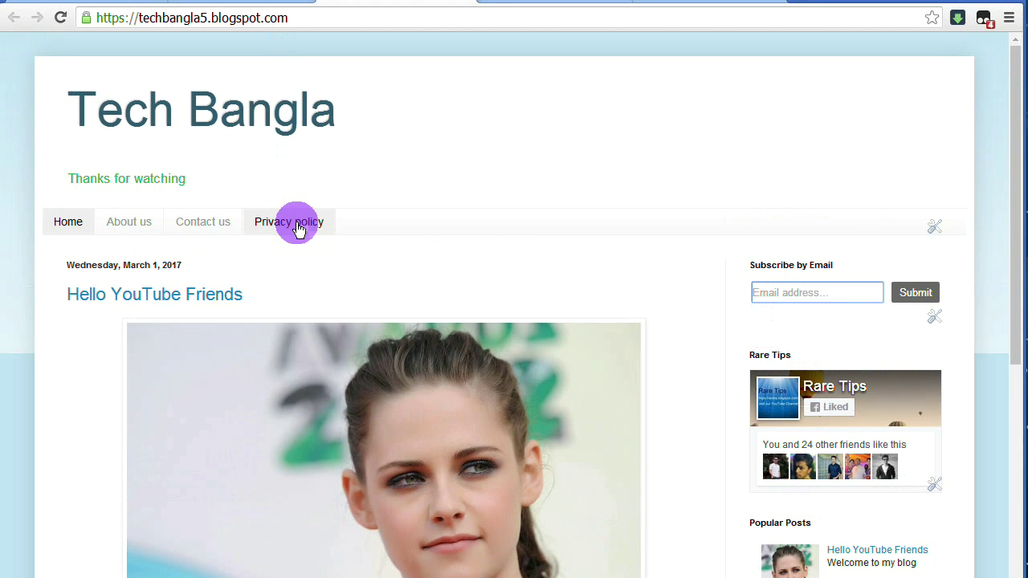